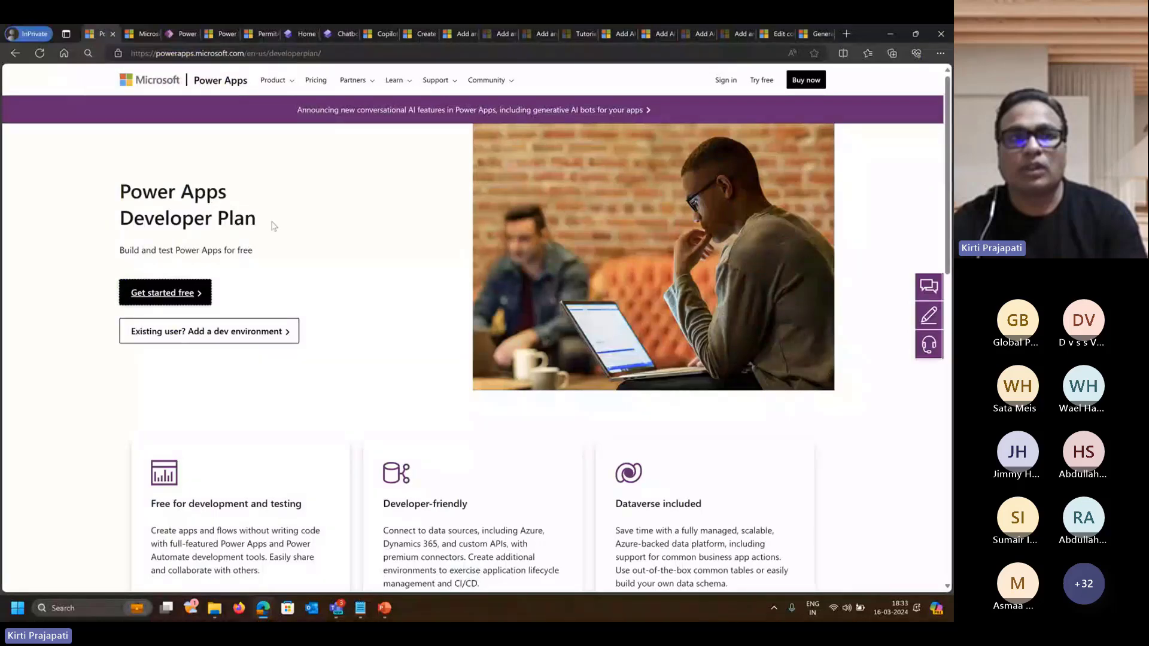
Review the Power Apps Developer Plan offer and the sign-up confirmation details, including the sign-up steps and assigned username.
drag(124, 251, 255, 251)
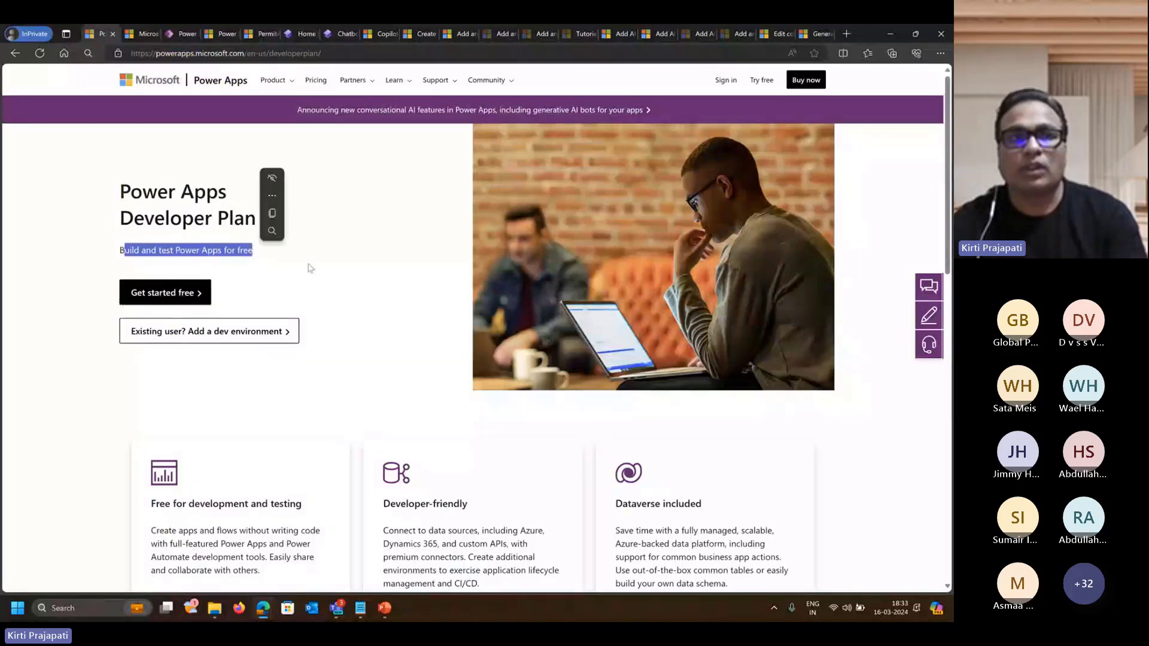
click(278, 265)
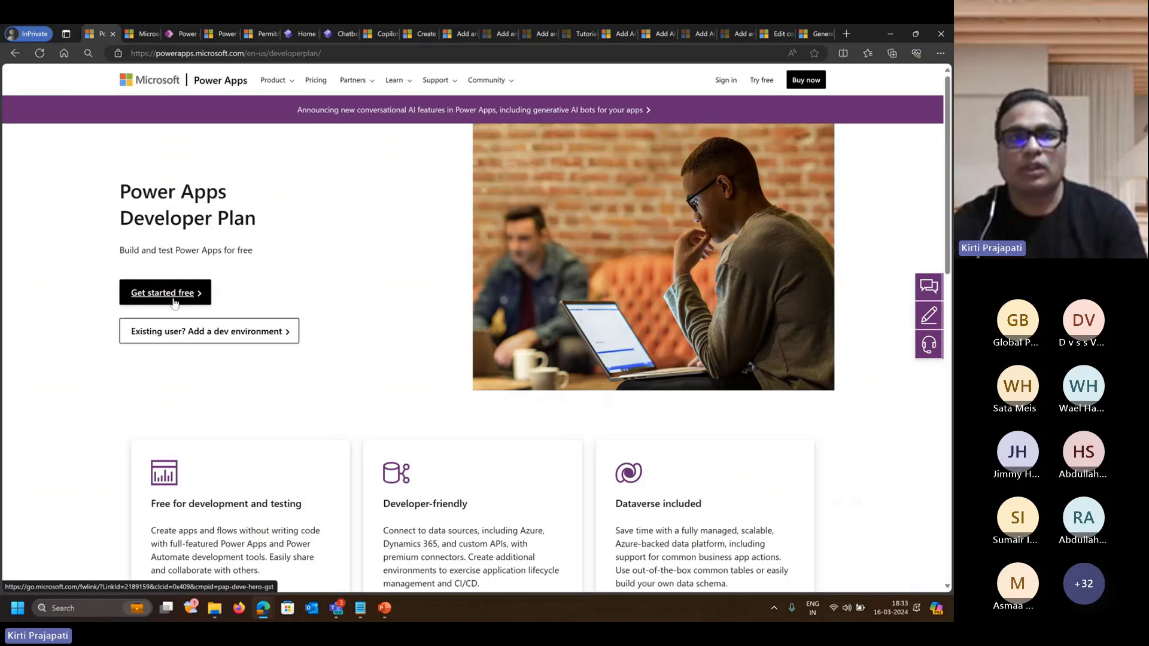
click(141, 35)
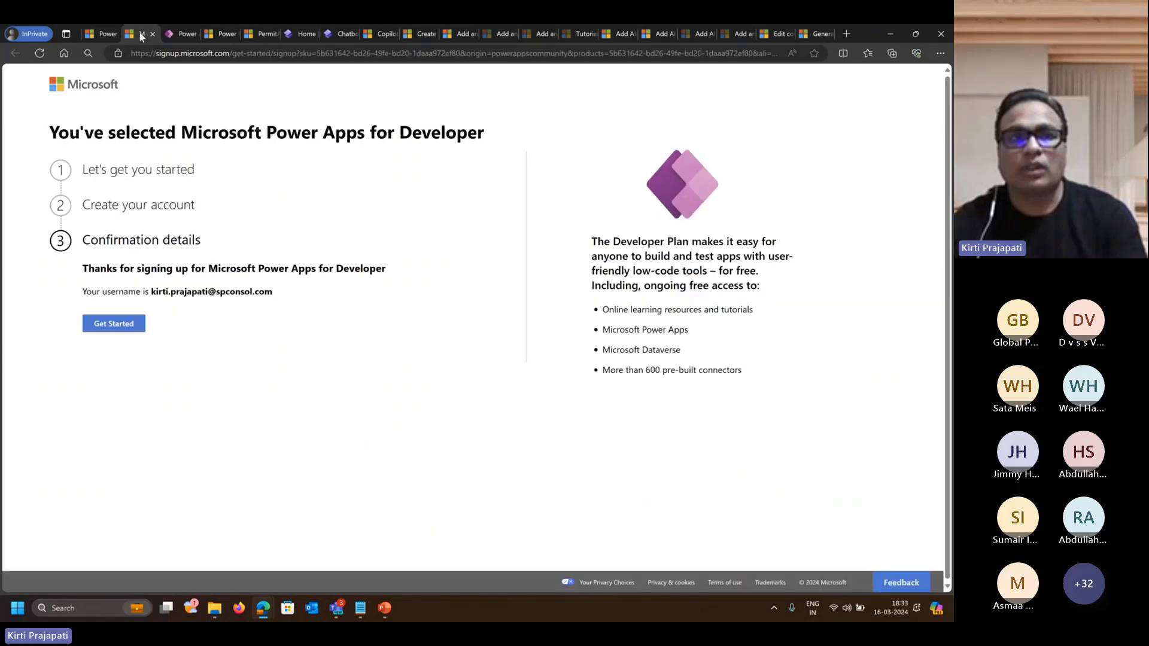
drag(82, 169, 195, 240)
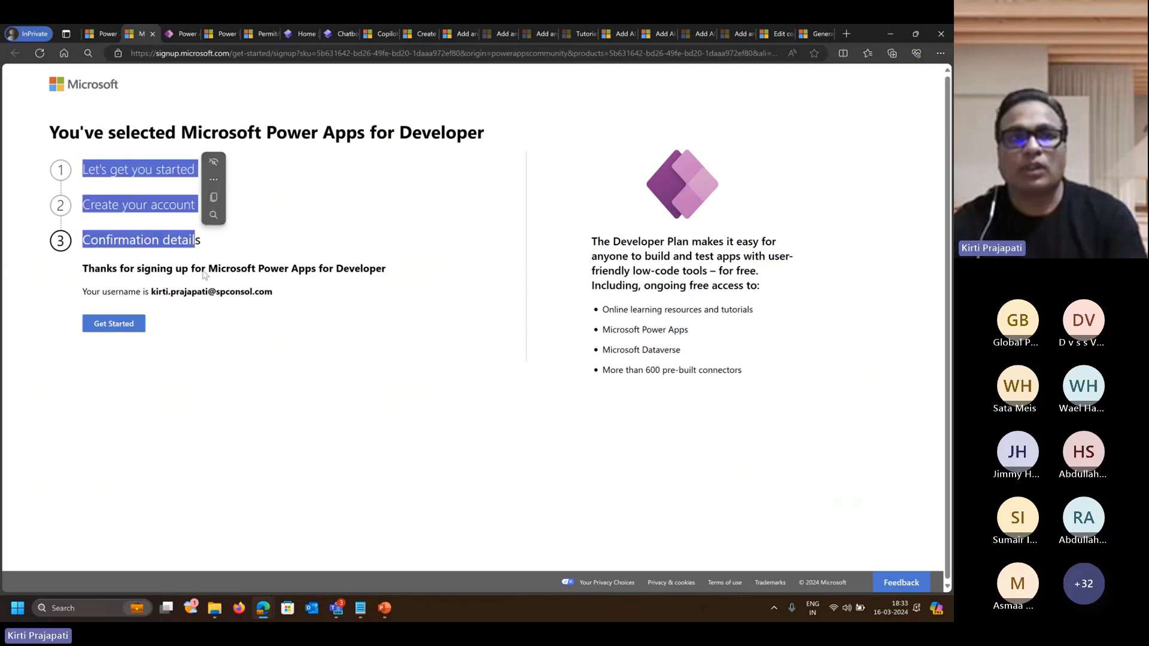
drag(151, 291, 281, 297)
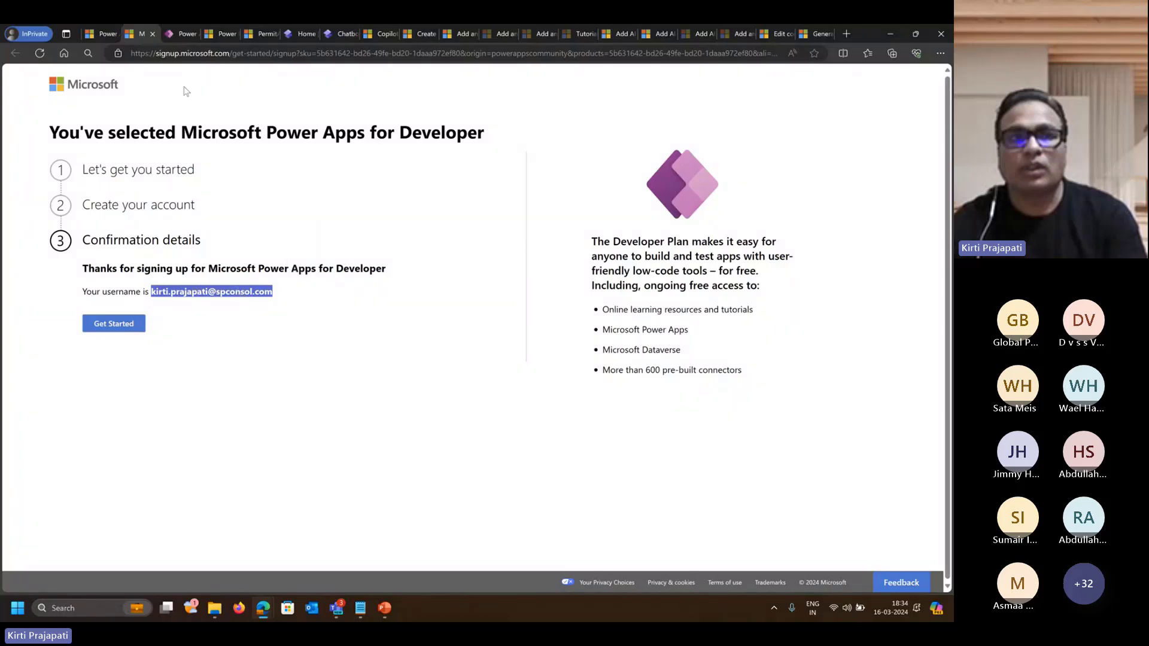
Go to the developer environment's Power Apps home page and show the other Power Platform products available from it.
click(183, 34)
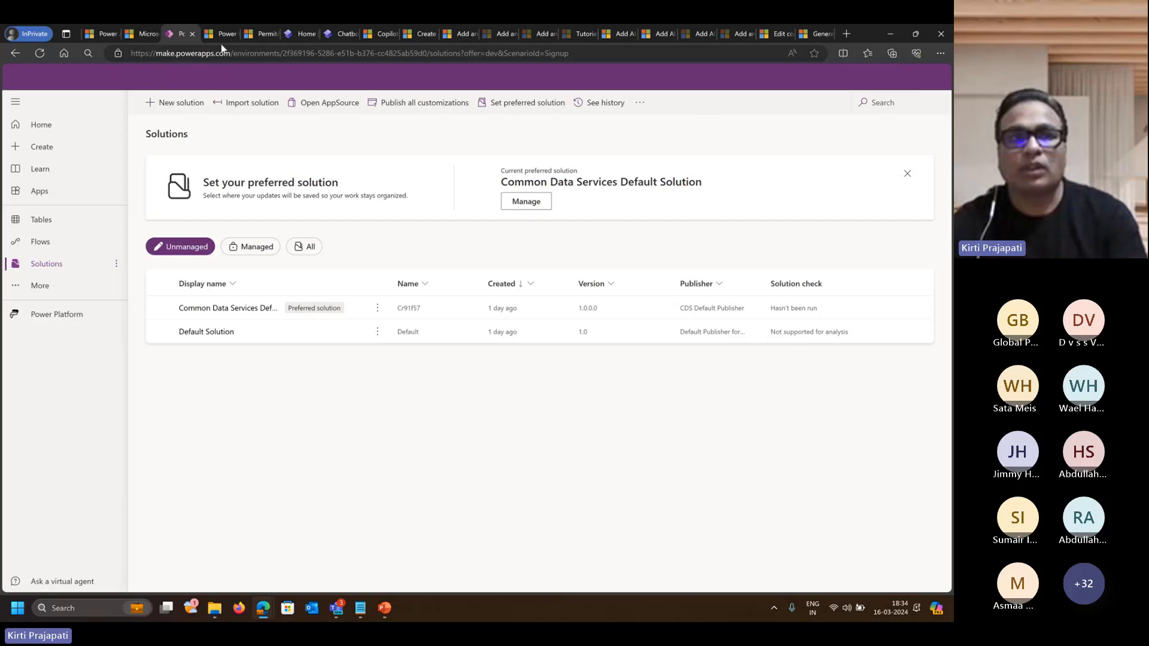
mouse_move(226, 38)
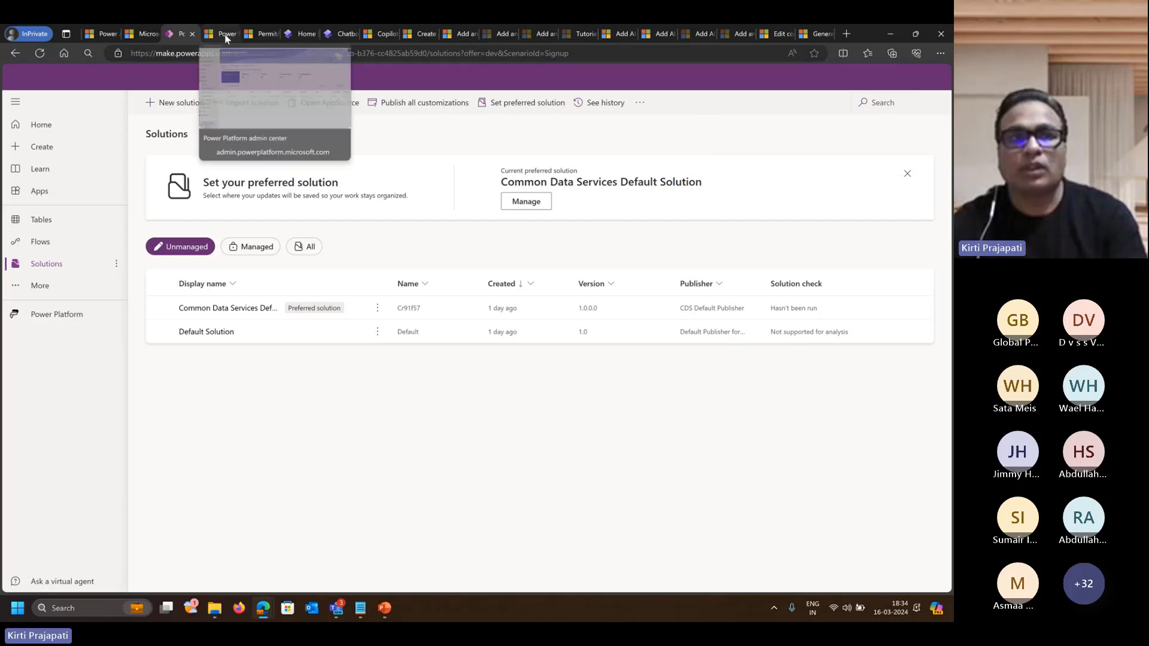
click(37, 126)
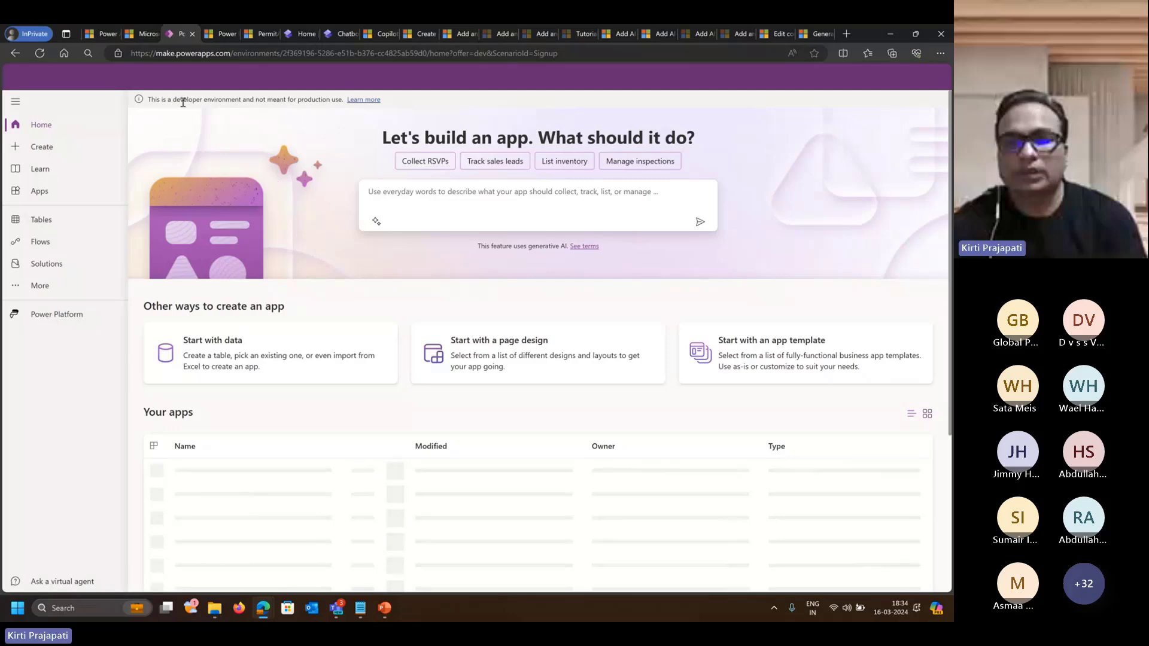
click(221, 33)
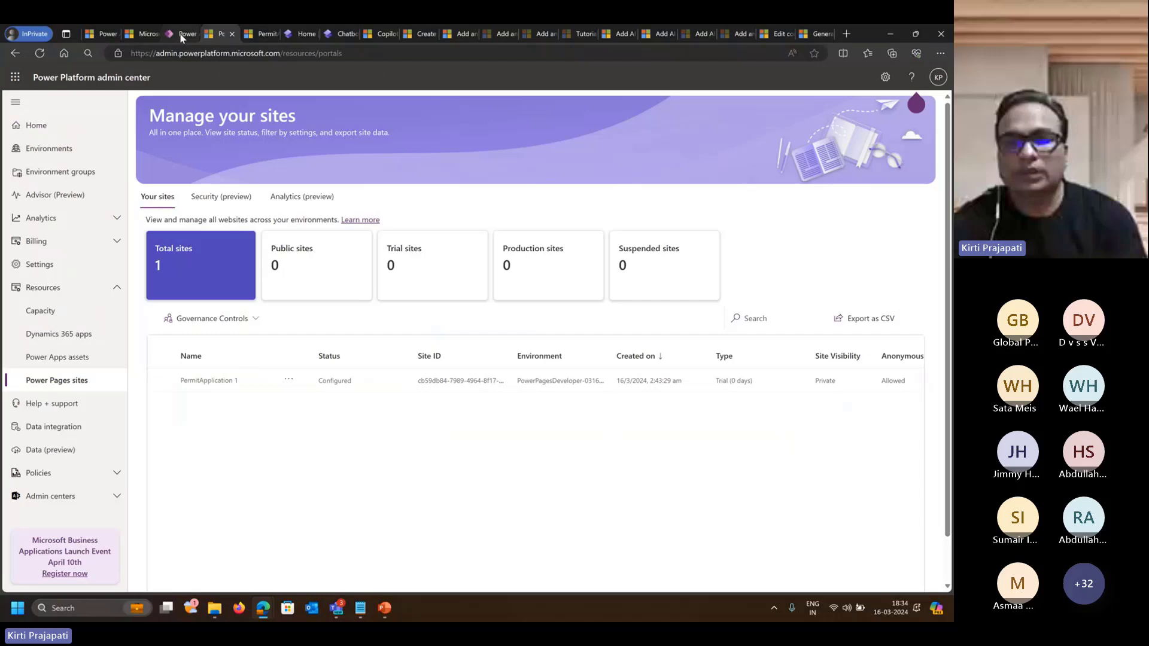
click(182, 36)
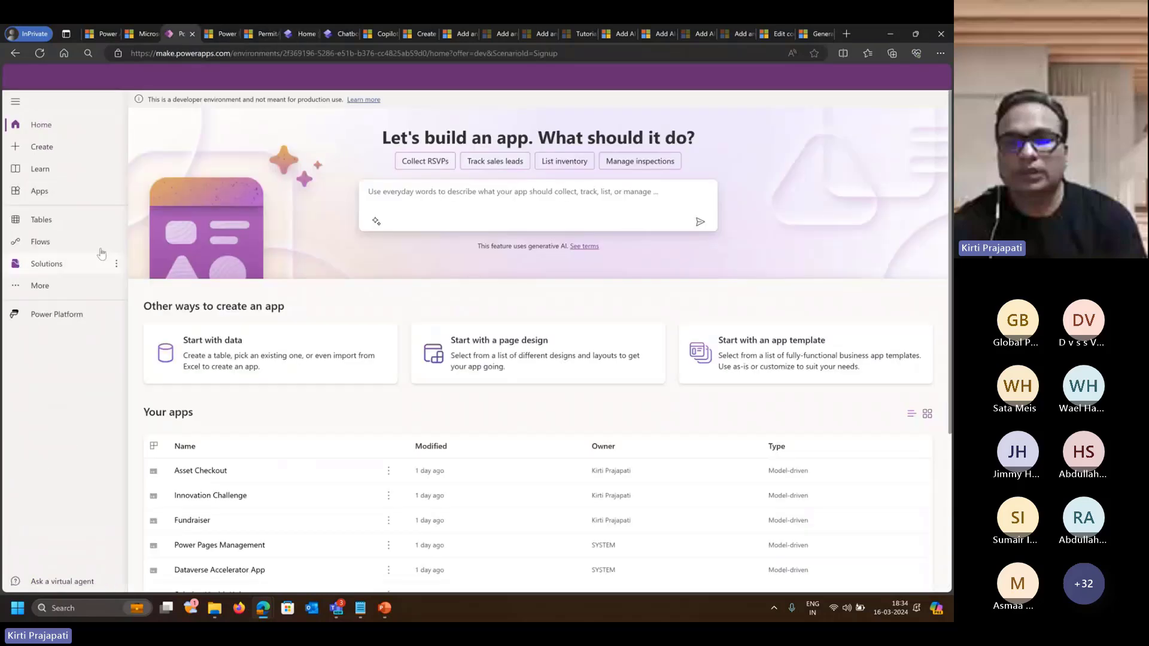
click(44, 315)
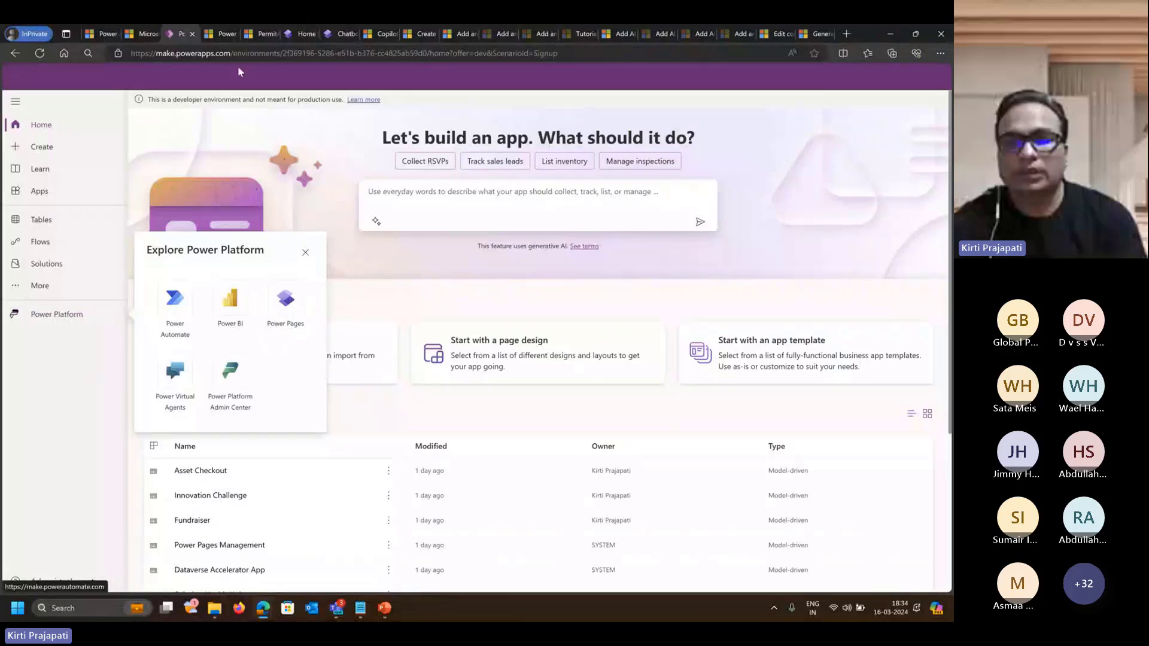
Switch to the Power Pages home page and examine its section for building a website with Copilot.
click(226, 36)
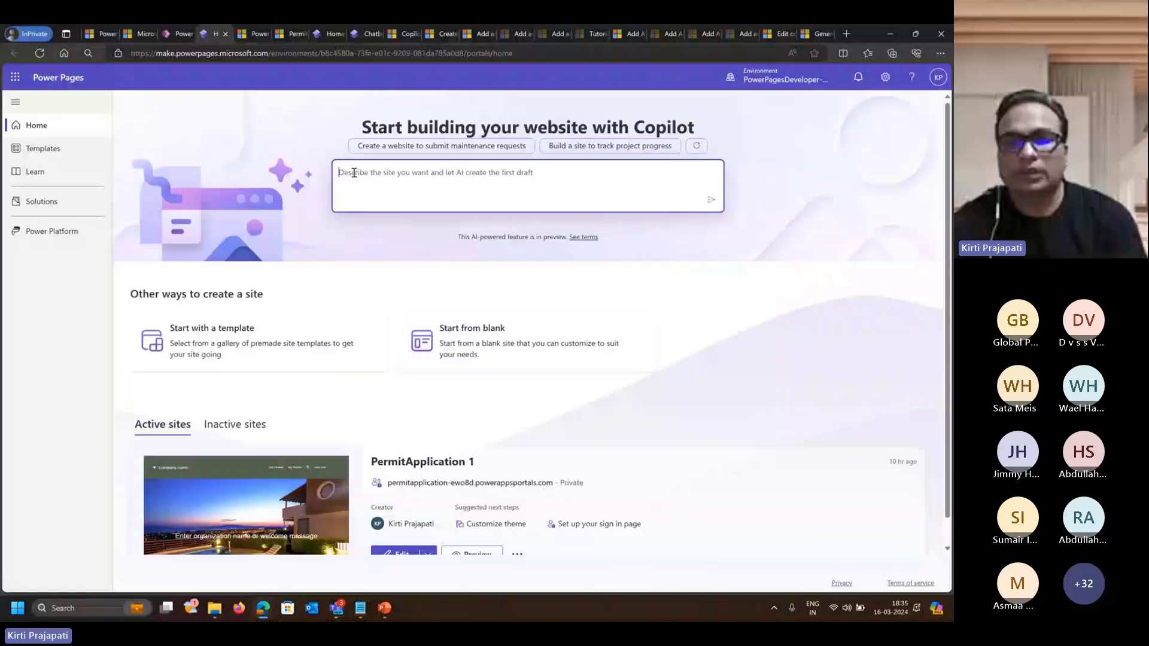
double_click(371, 127)
click(294, 130)
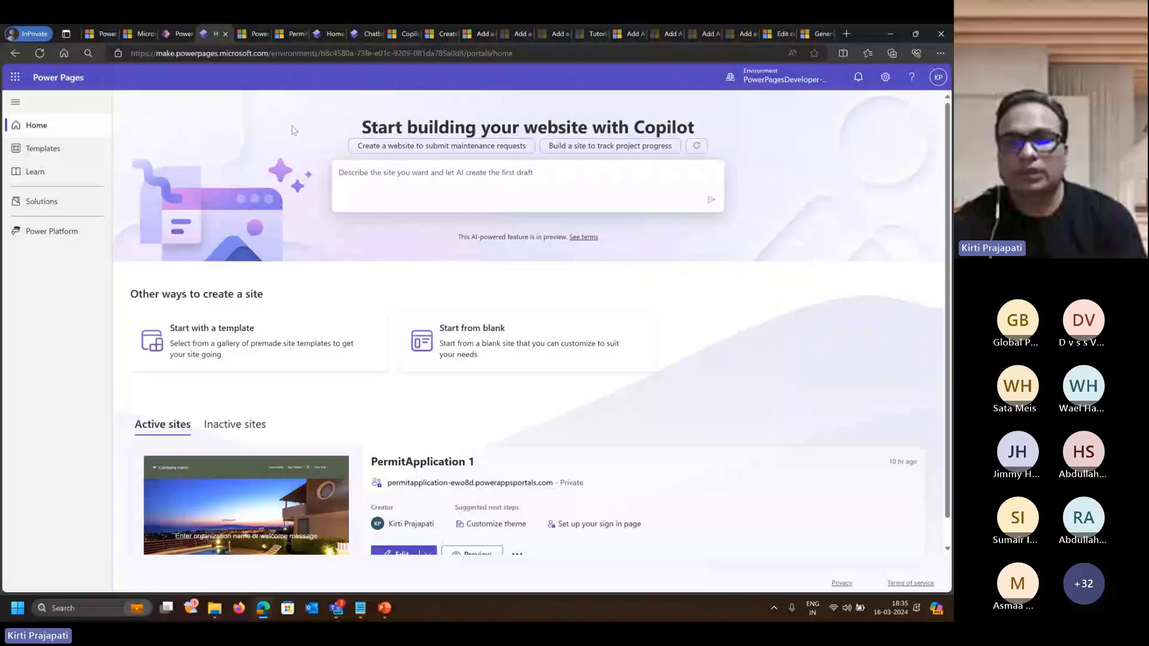
drag(293, 130, 717, 127)
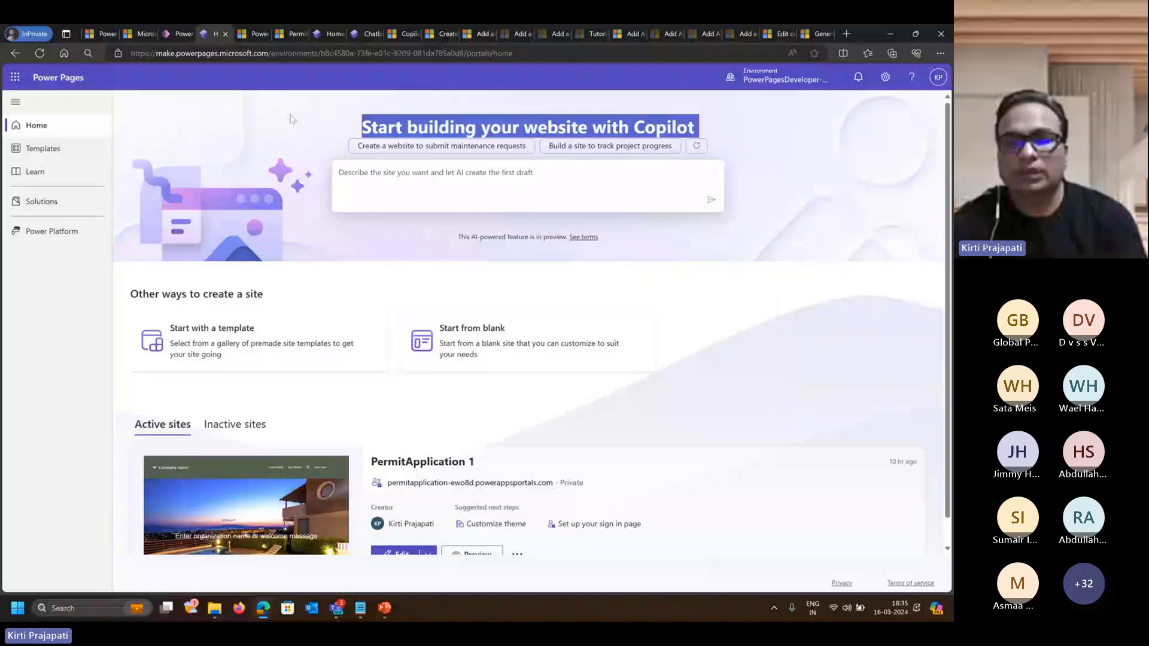
triple_click(291, 119)
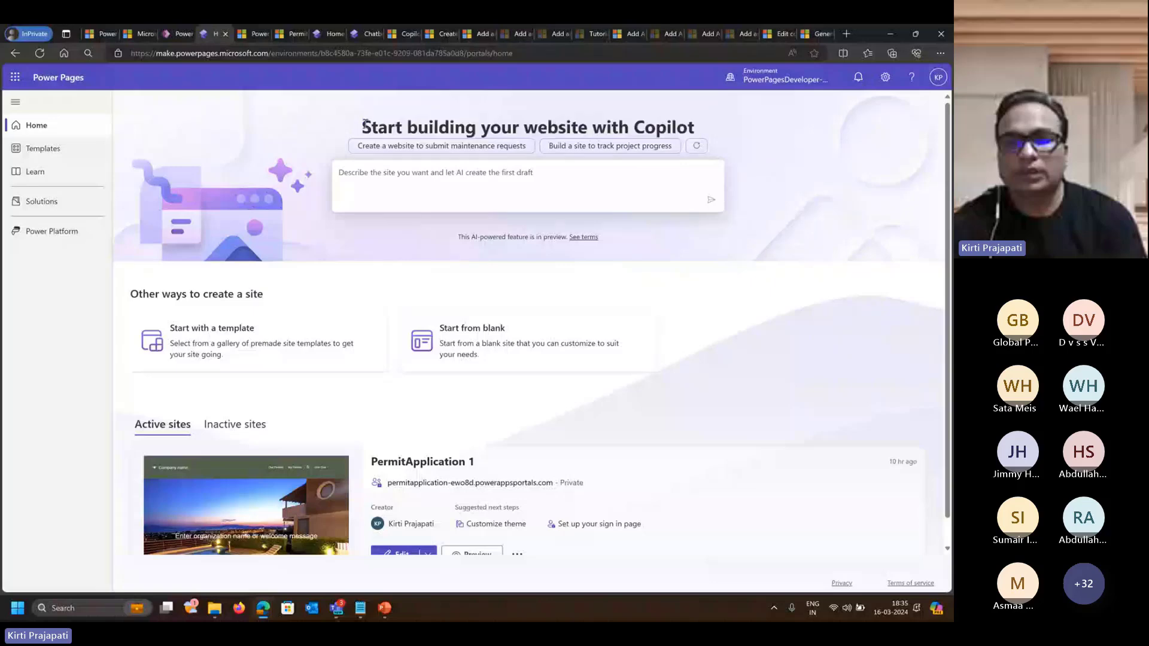
Revisit the sign-up and Power Apps pages, then examine the PermitApplication 1 site's data model in the Power Platform admin center.
click(179, 36)
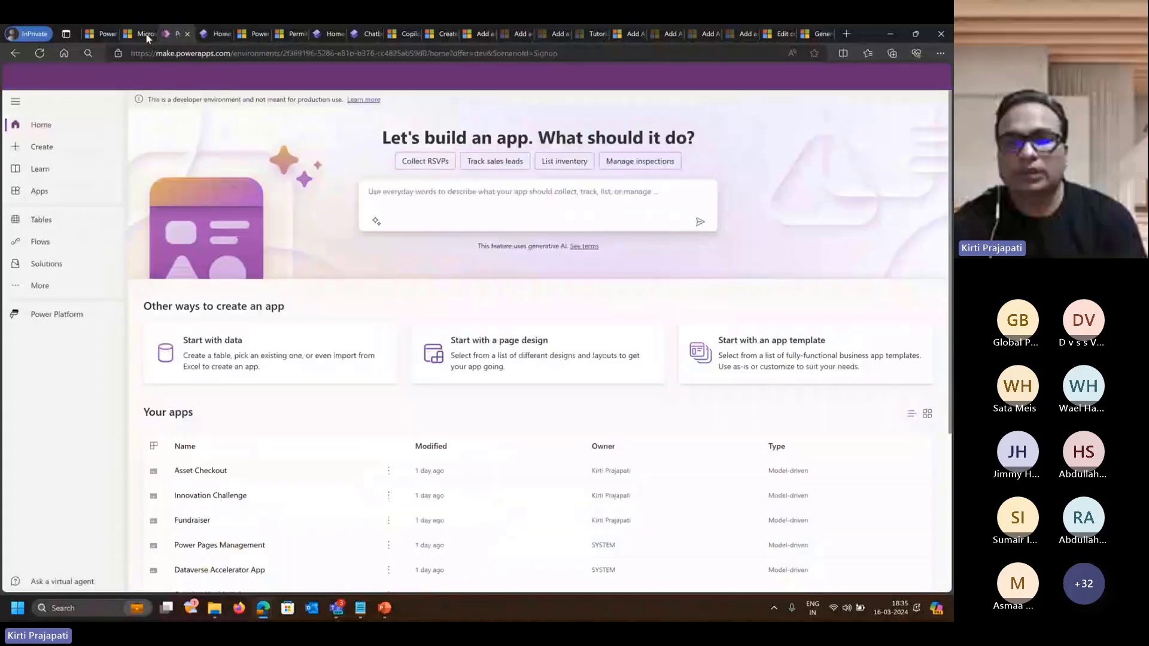
click(146, 36)
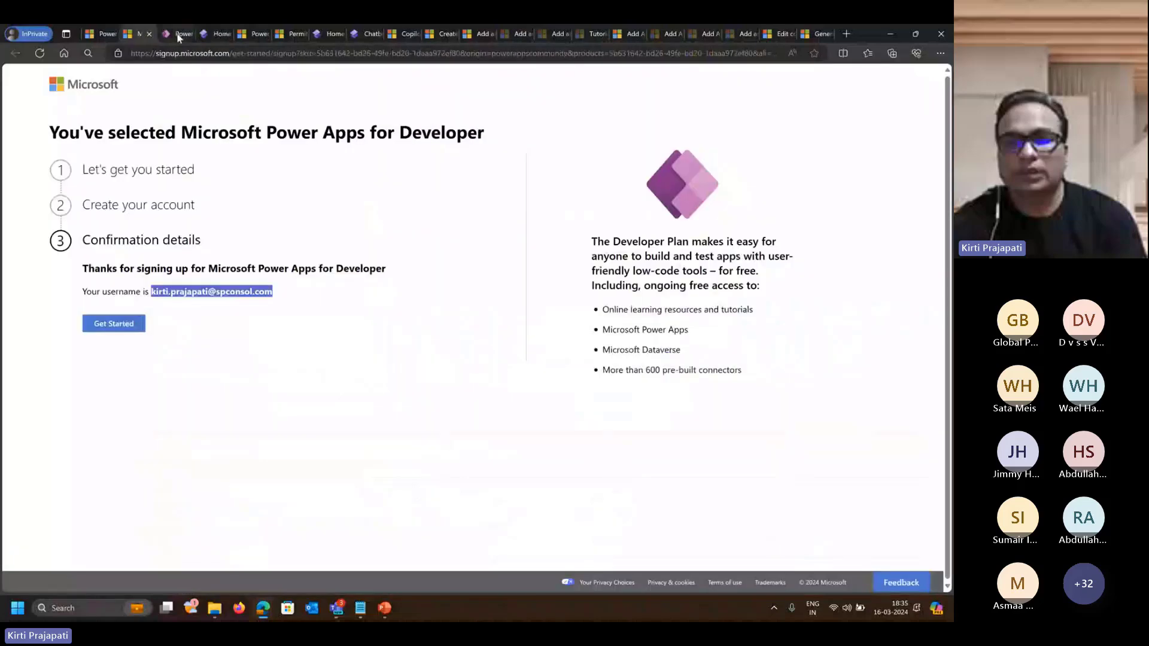
click(179, 35)
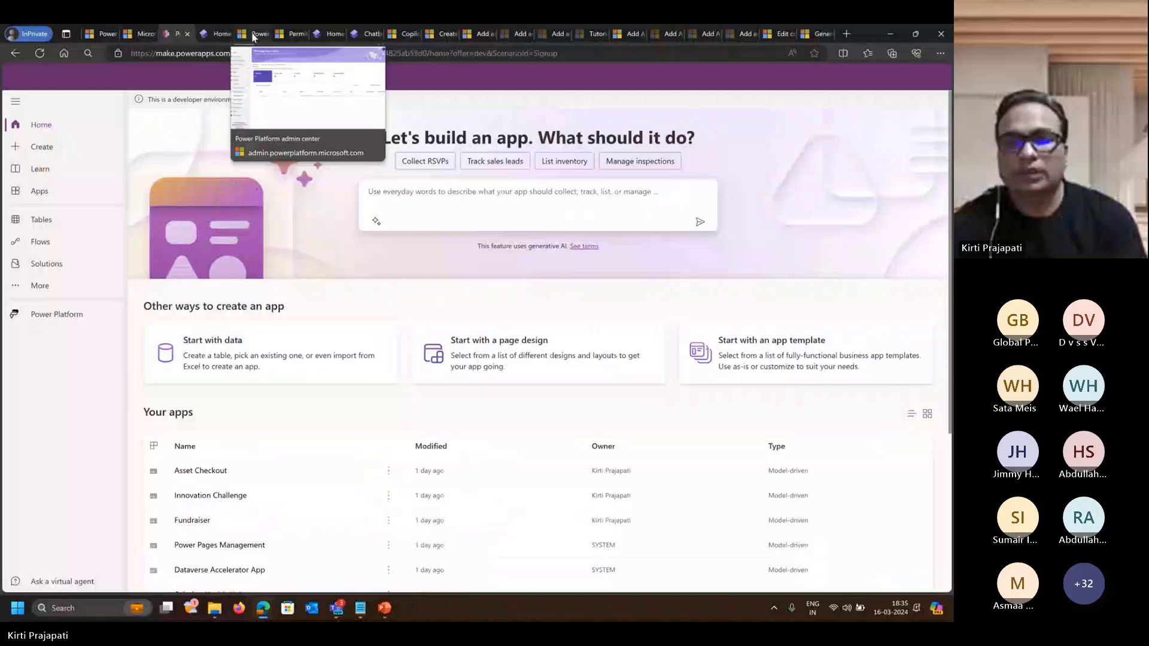
click(253, 37)
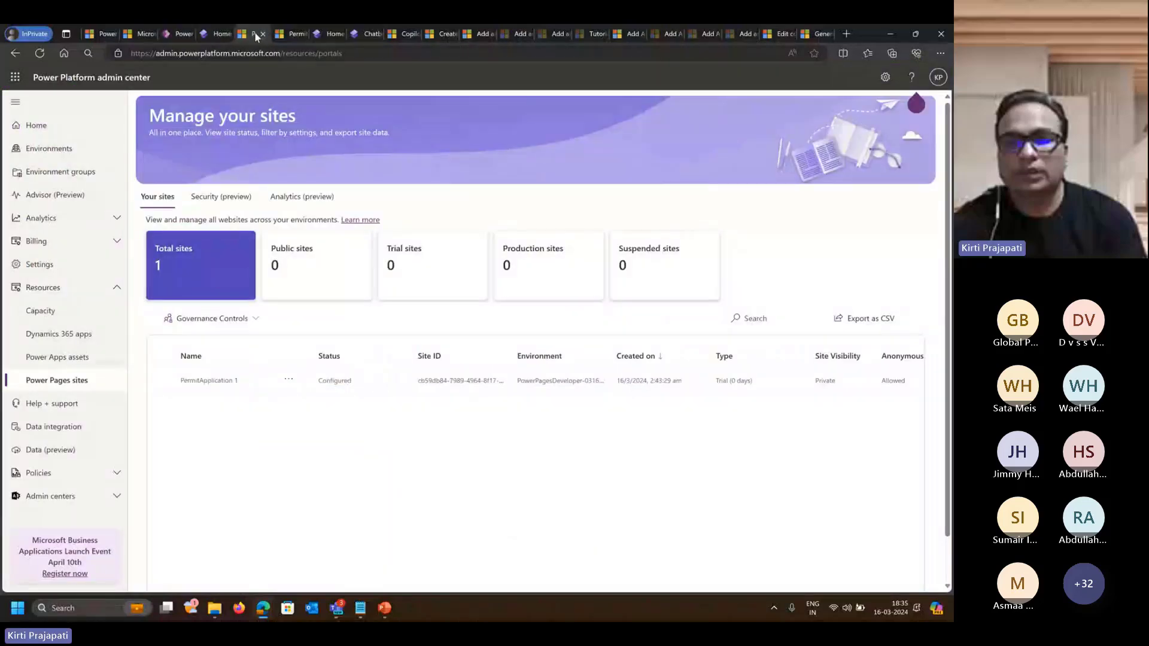
drag(255, 36, 216, 37)
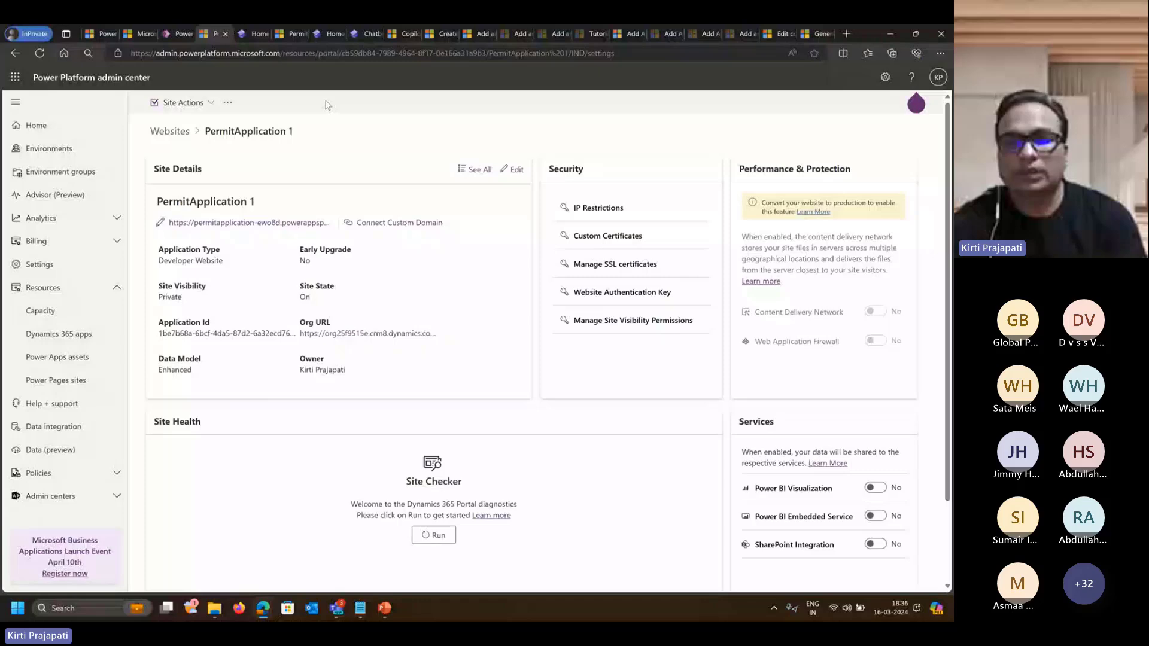
drag(158, 357, 195, 372)
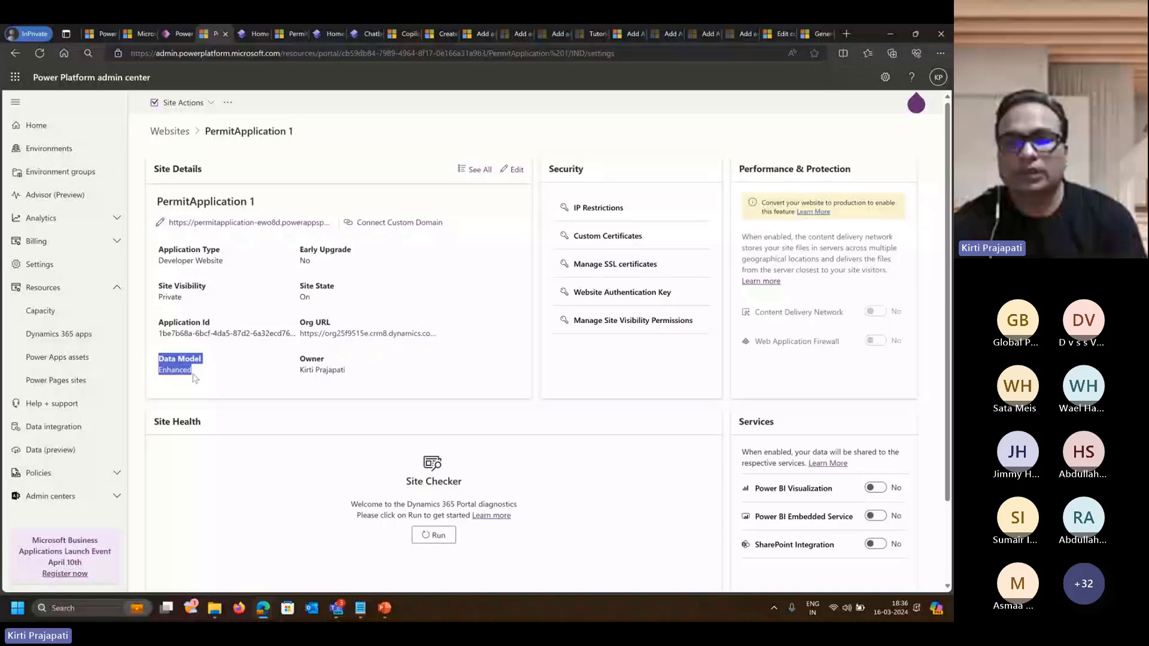
Return to the Power Pages home page, review its active sites and refresh the suggested Copilot prompts.
click(253, 35)
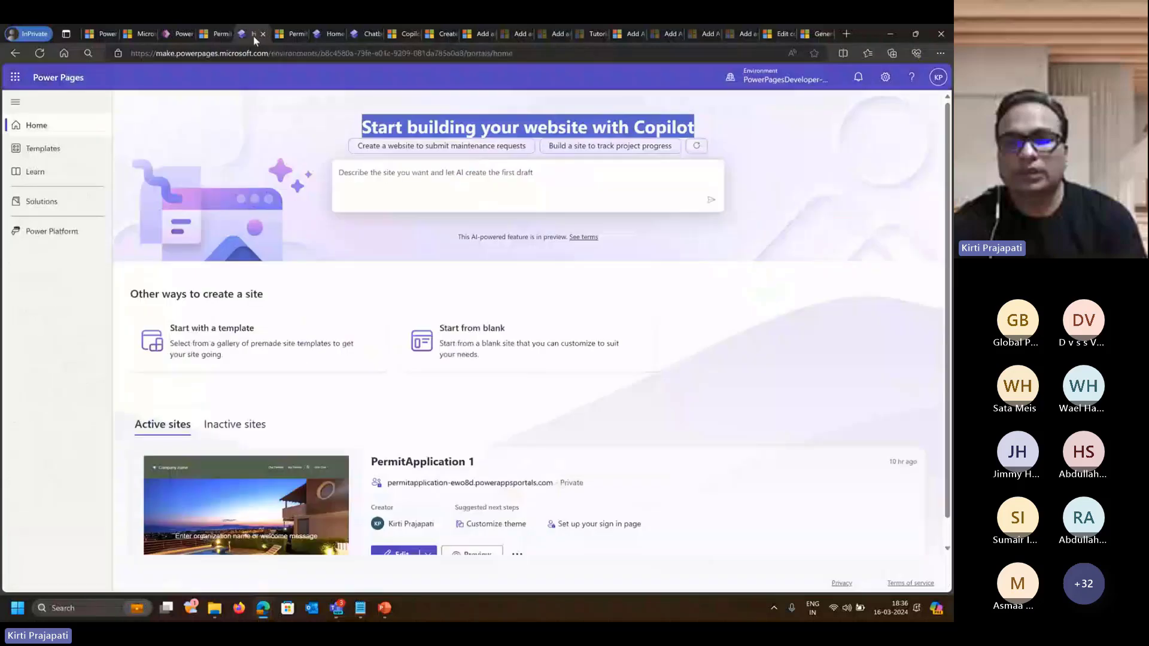
click(358, 175)
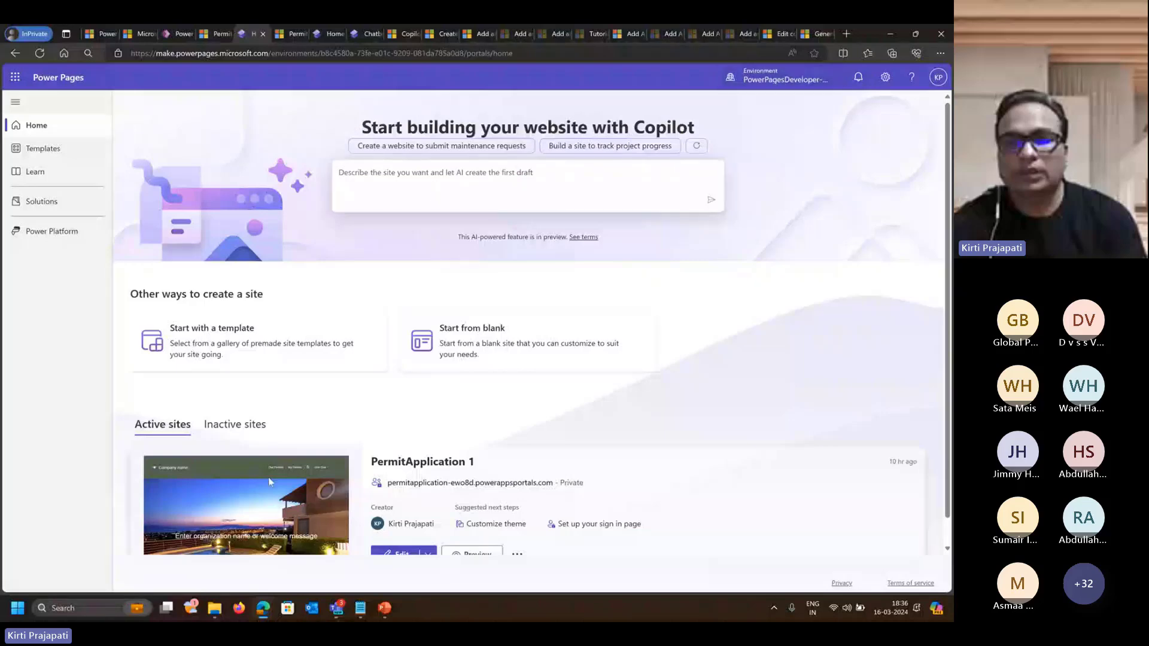
scroll(199, 409, down, 1)
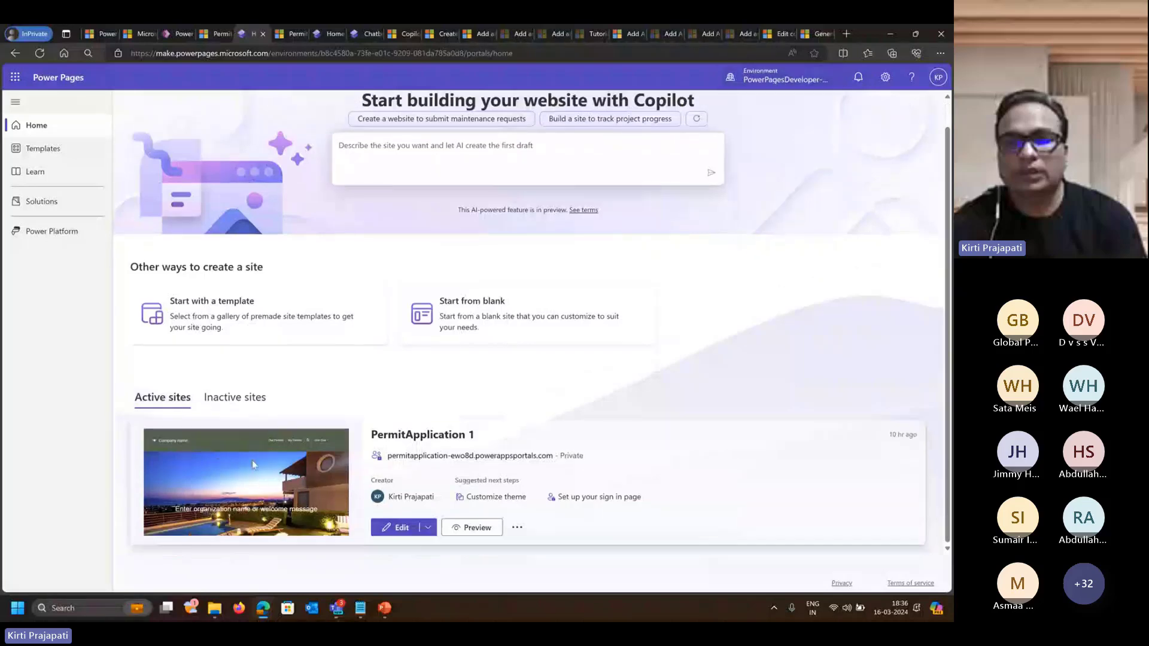
scroll(231, 457, up, 1)
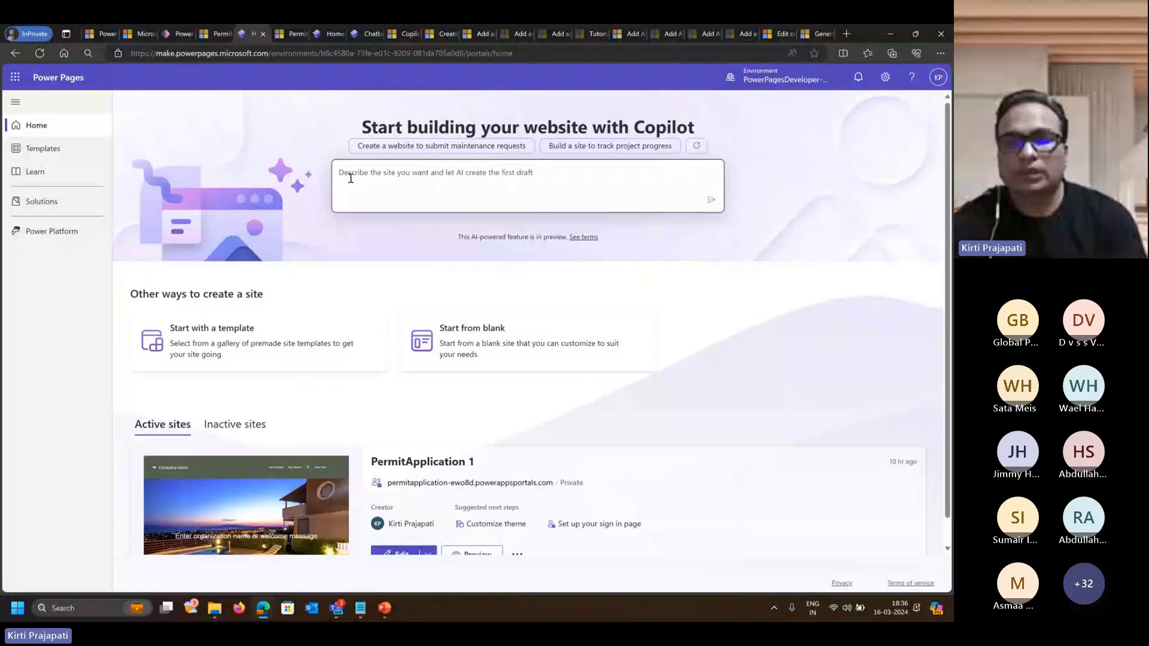
click(373, 176)
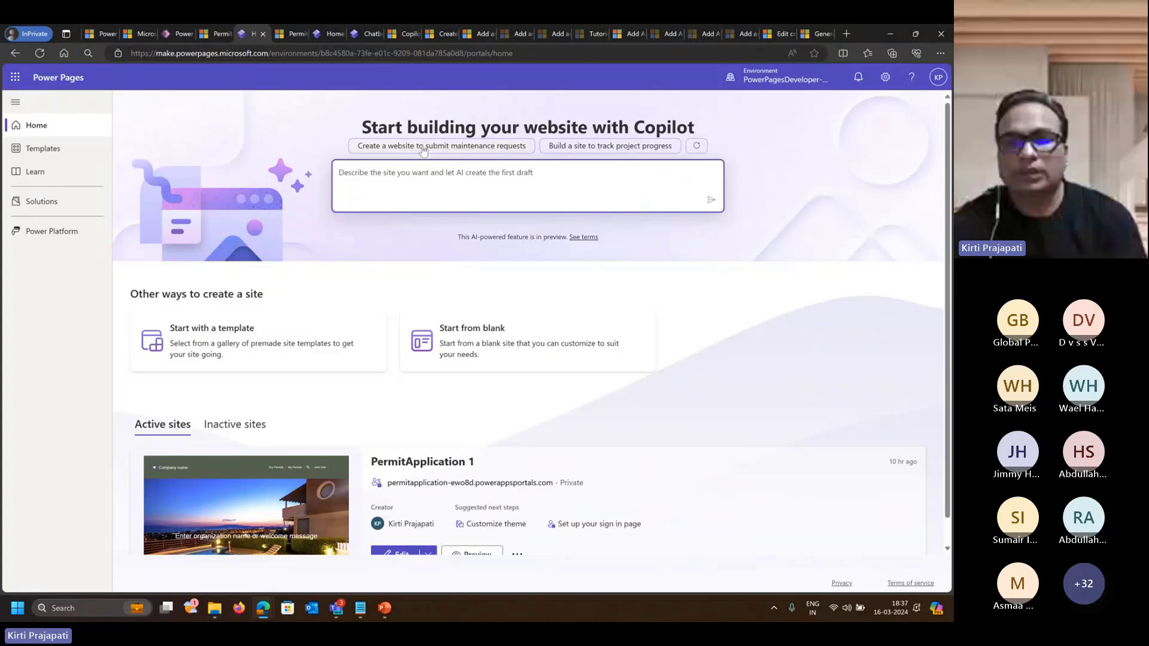
click(697, 146)
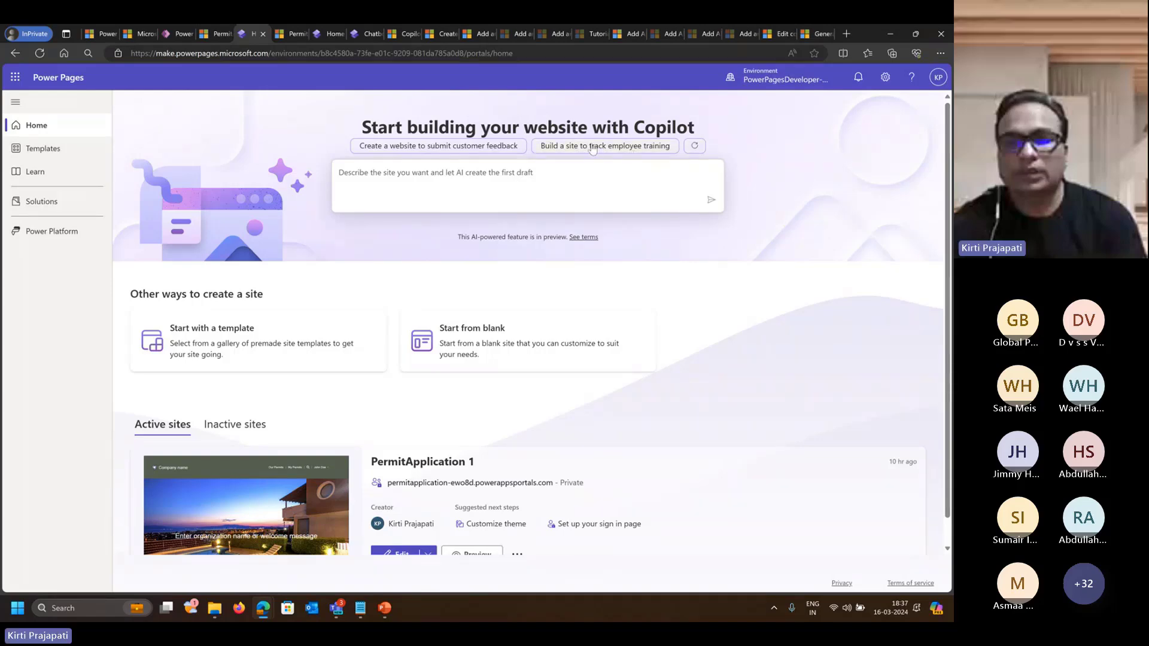
Have Copilot draft a website from the description "Build a site for event organizing".
click(343, 173)
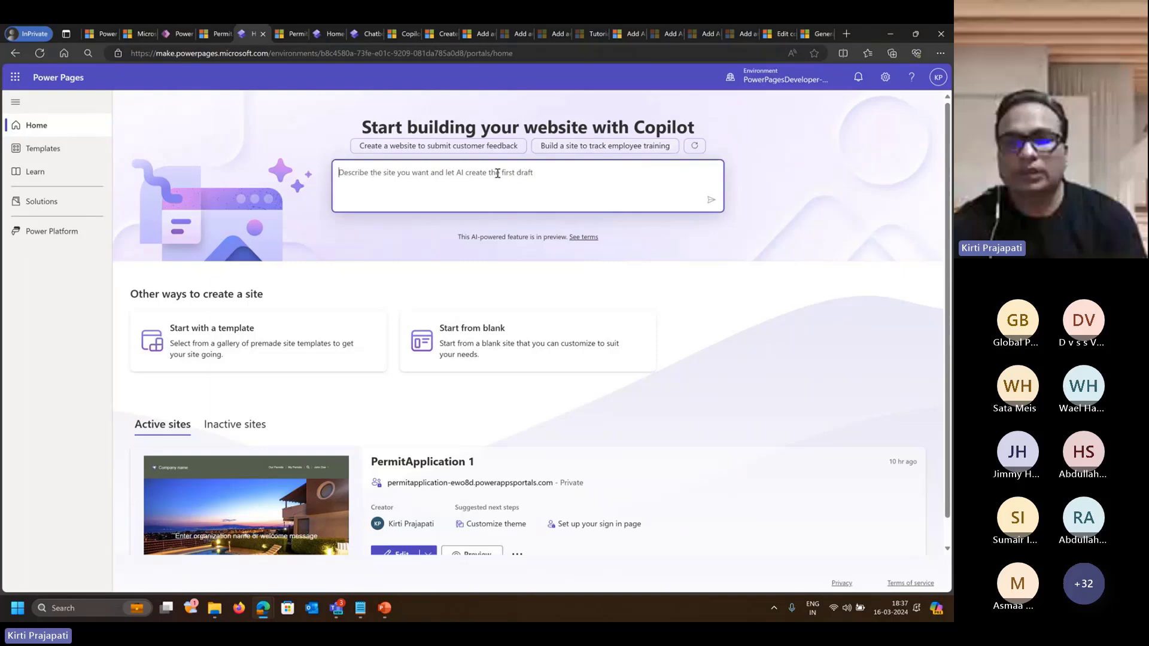
text(B)
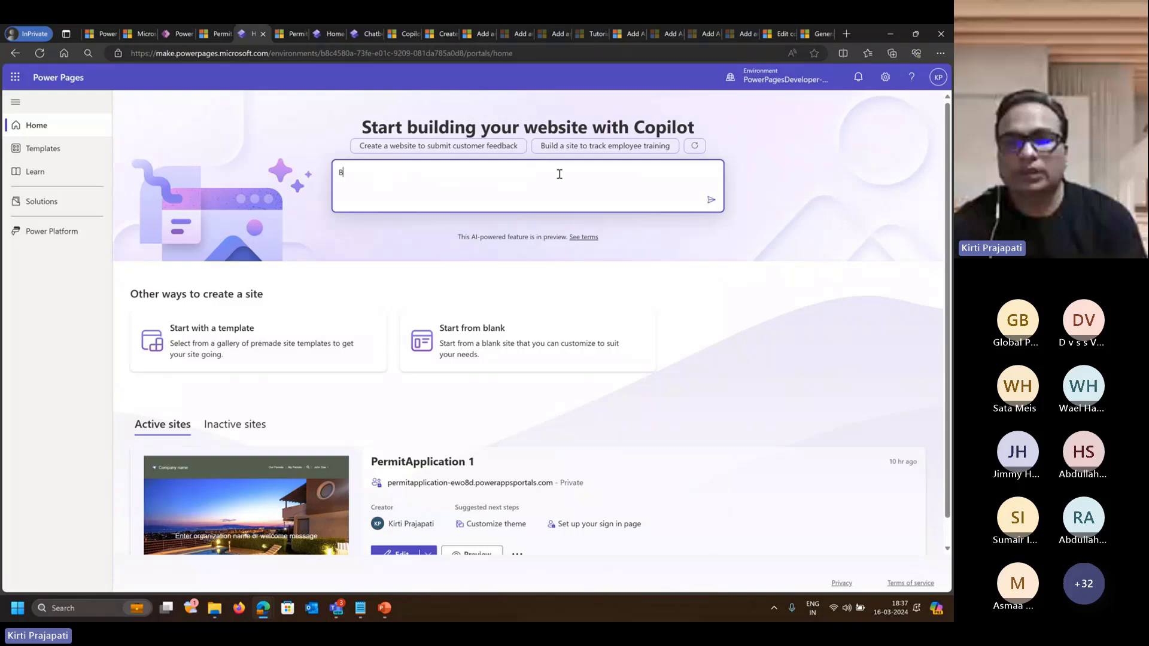
text(uild a site for eve)
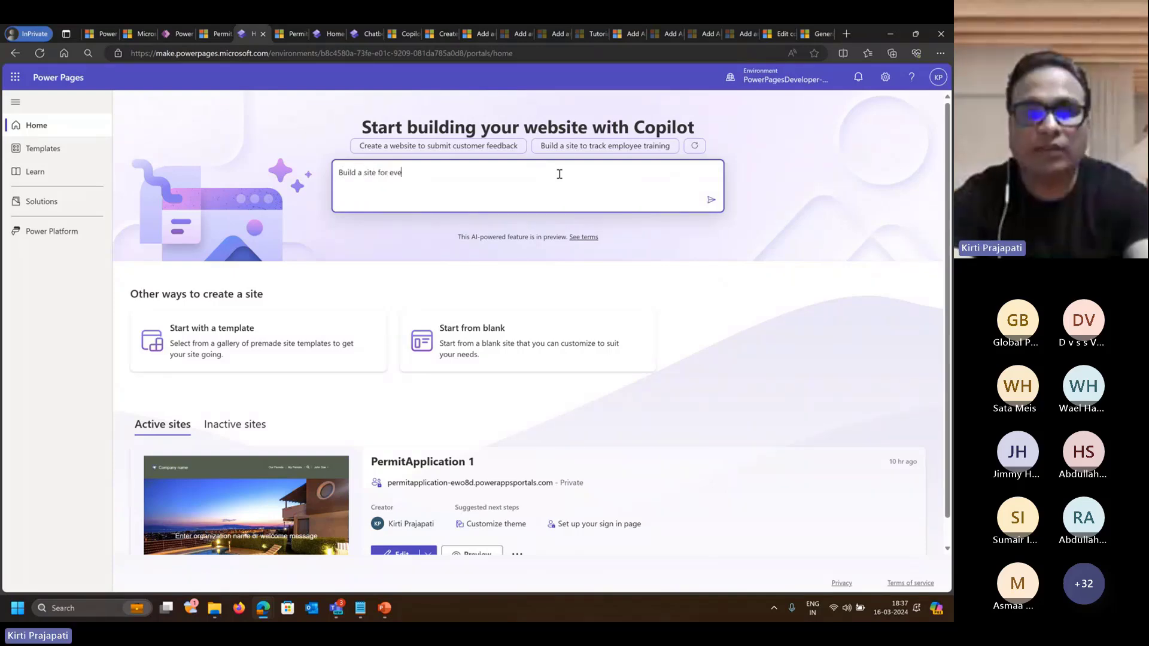
text(nt organizing)
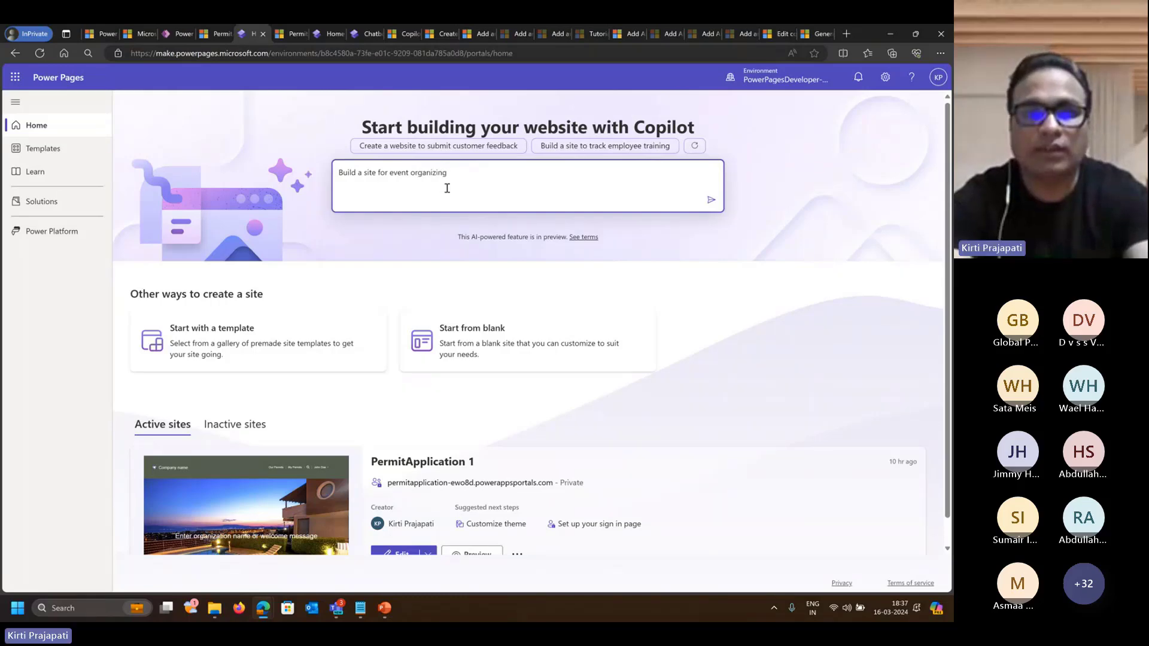
click(711, 201)
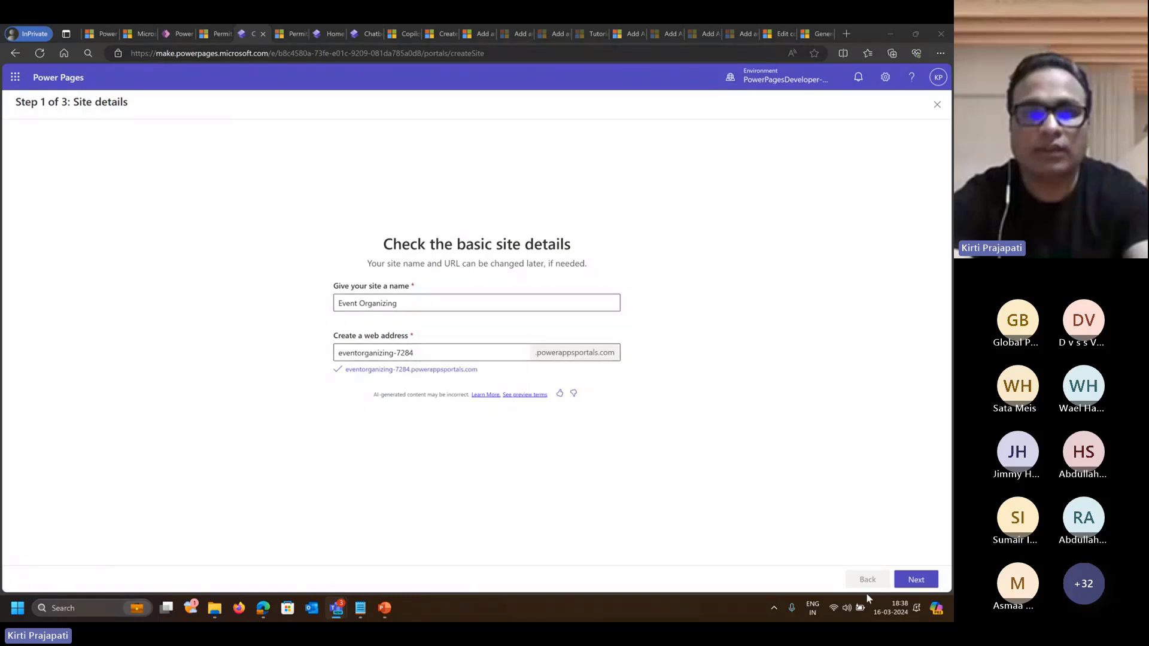
Accept the site name Event Organizing and web address eventorganizing-7284, and review the generated home page layout.
click(922, 582)
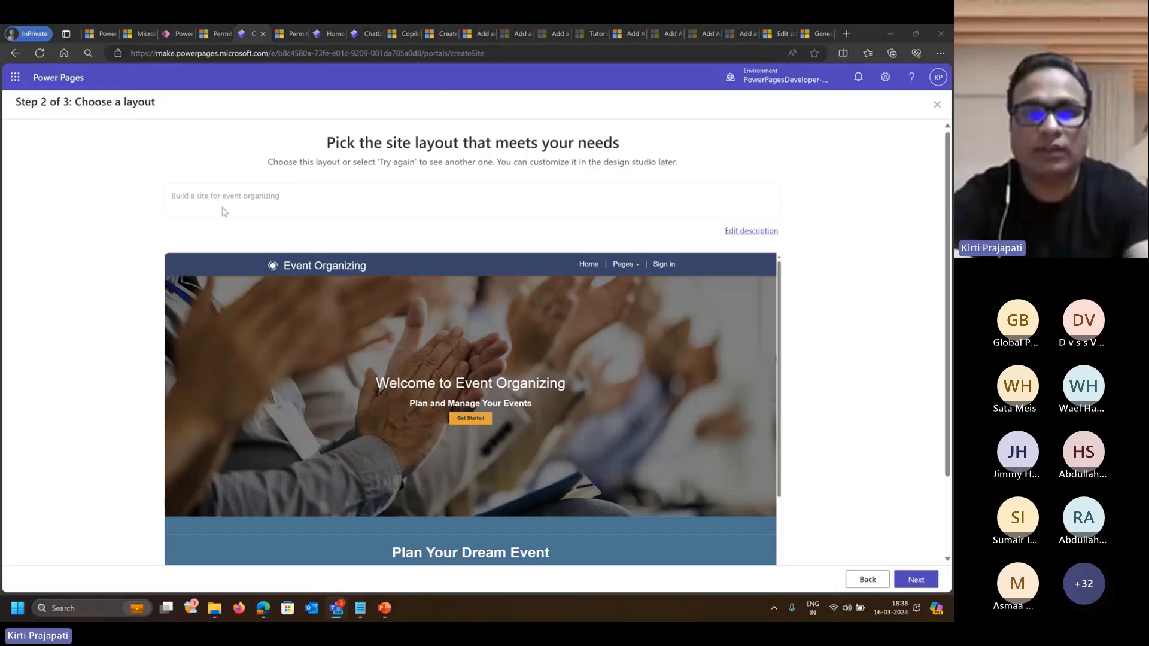
scroll(505, 363, down, 1)
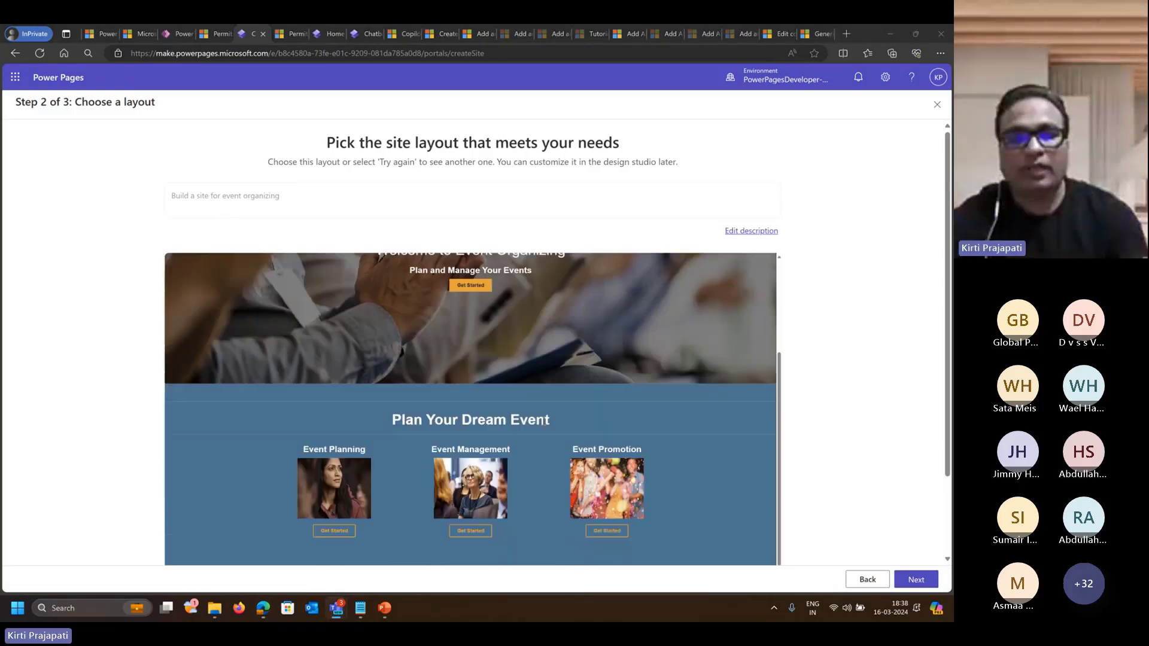
scroll(543, 421, down, 2)
scroll(543, 420, down, 2)
scroll(527, 432, up, 3)
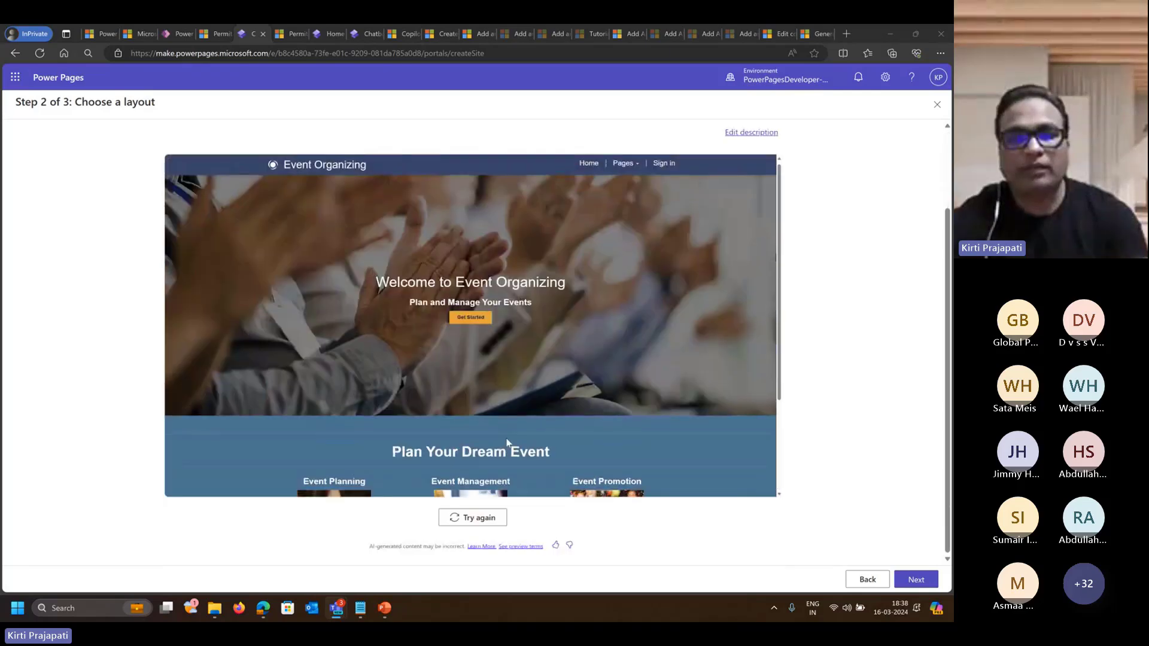
Examine the generated Event Organizing home page layout from its welcome banner down to its closing section.
scroll(521, 426, down, 3)
scroll(520, 426, down, 1)
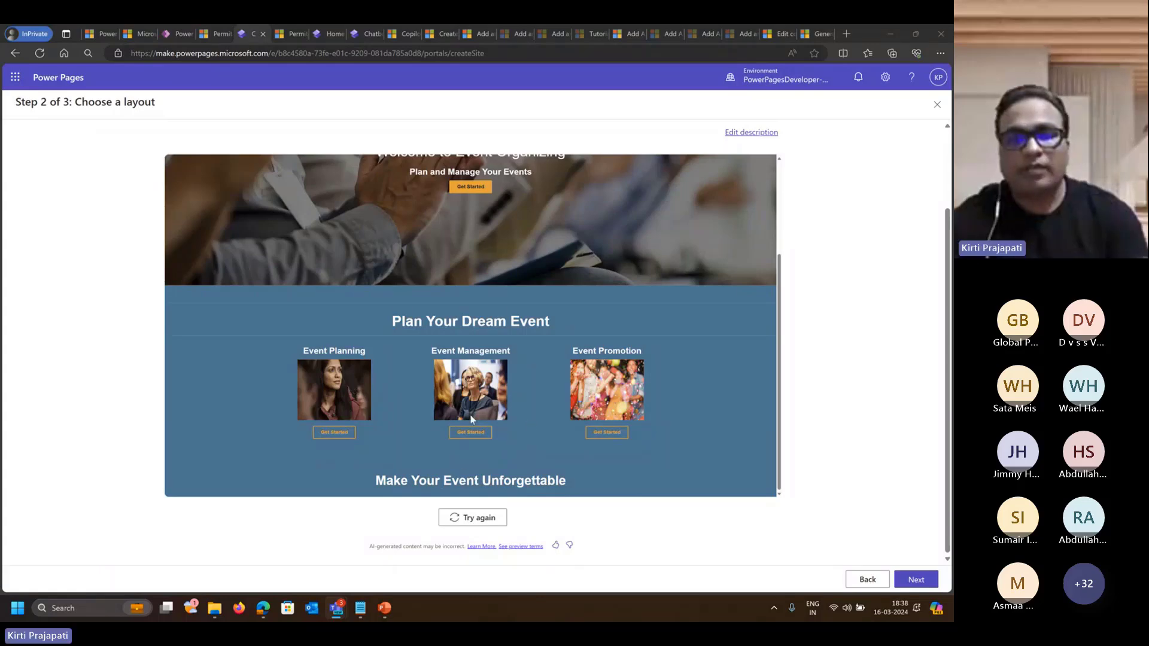
scroll(472, 418, up, 3)
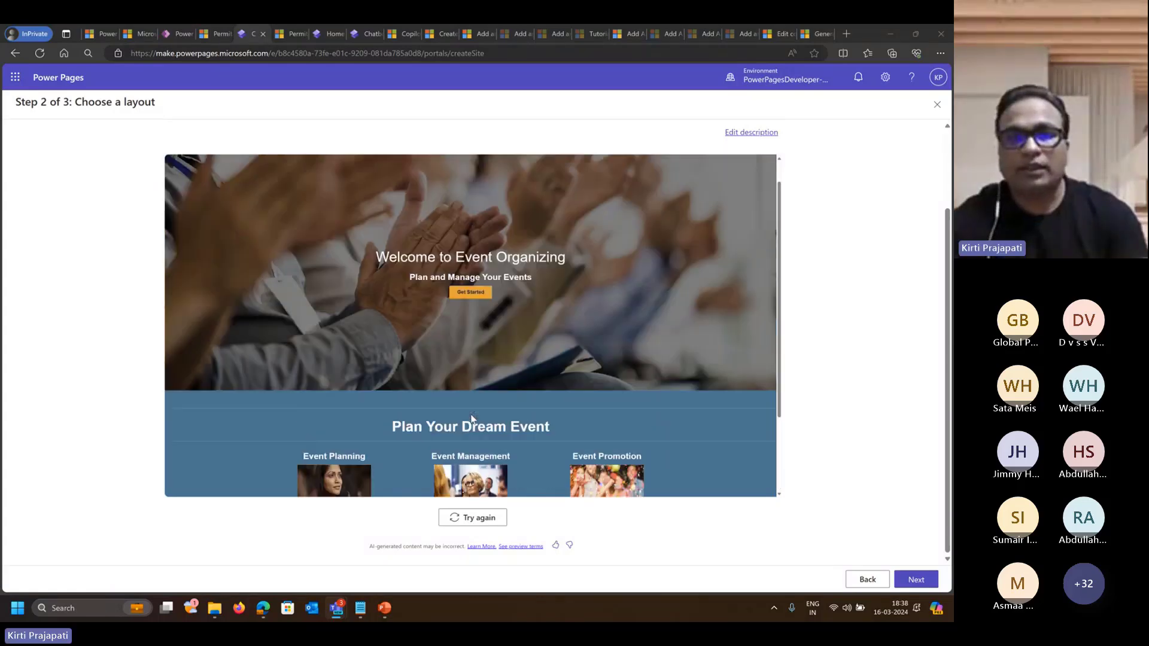
scroll(472, 417, up, 5)
scroll(616, 391, down, 8)
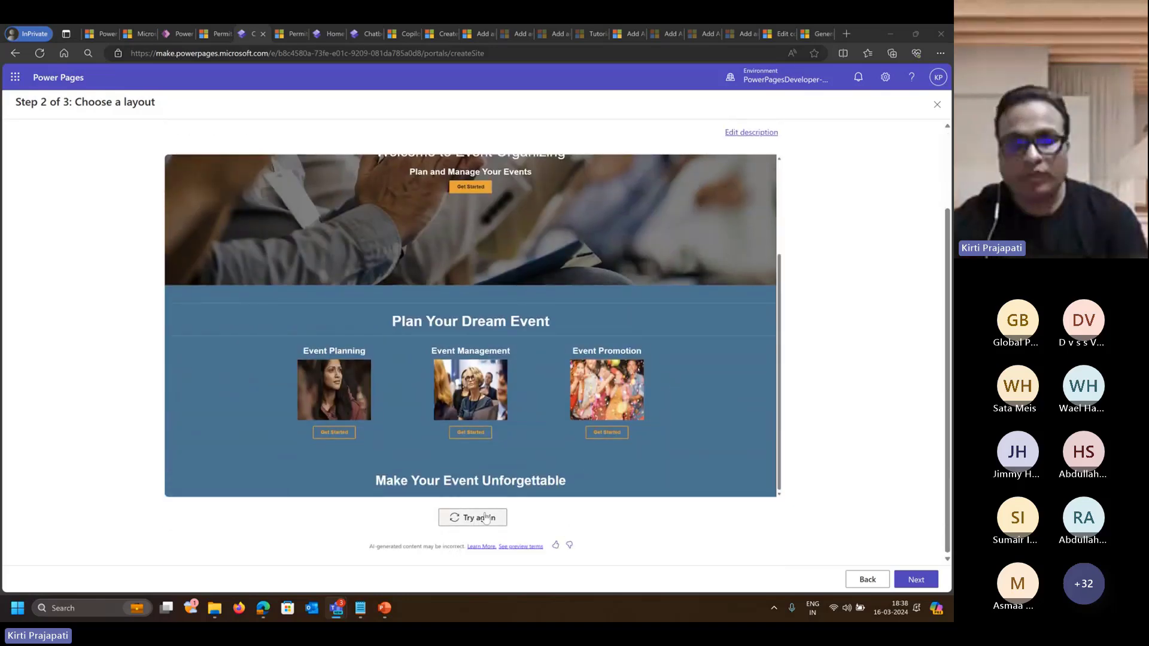
scroll(487, 442, up, 3)
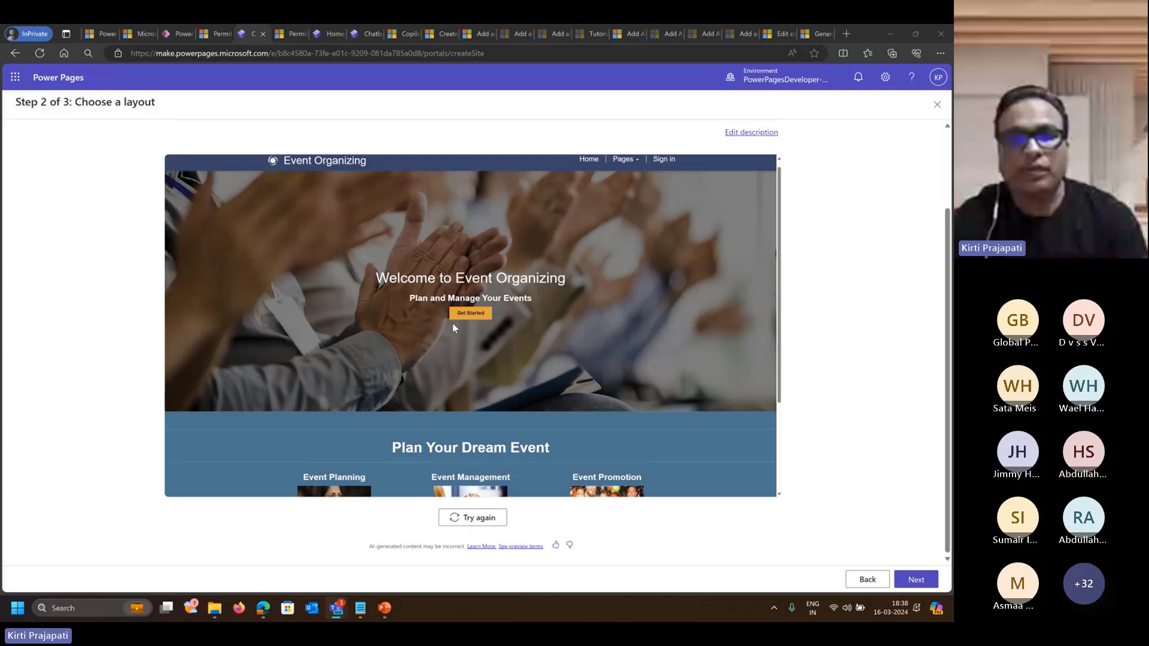
Have Copilot generate an alternative home page layout for the event organizing site and review it.
scroll(466, 332, down, 3)
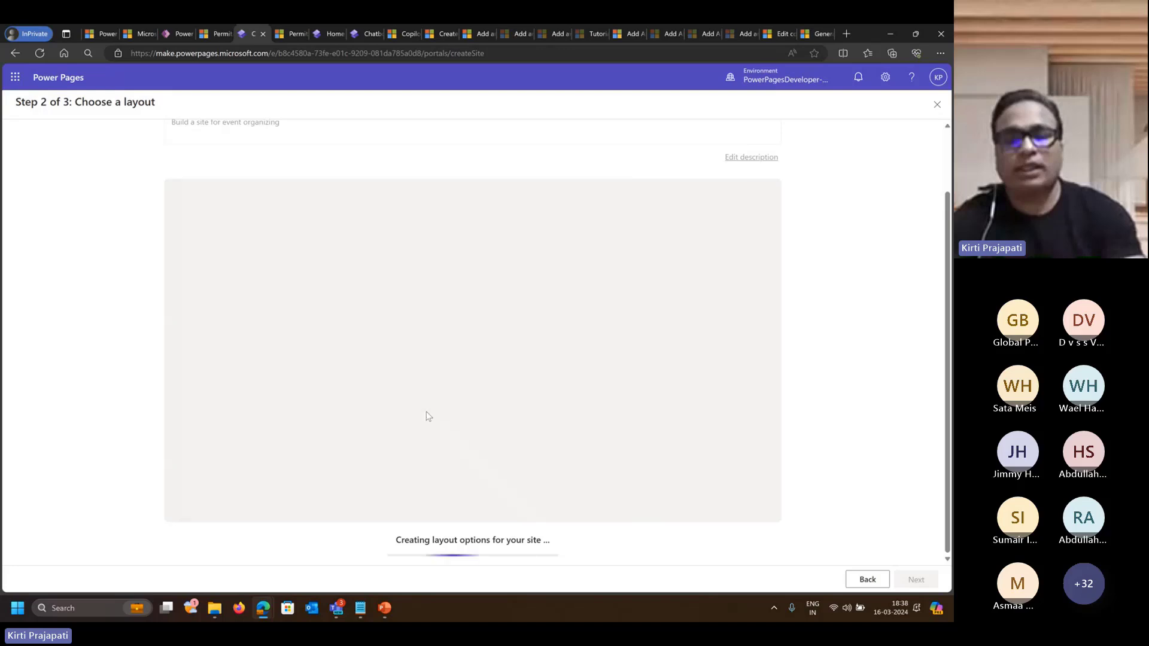
scroll(508, 331, up, 2)
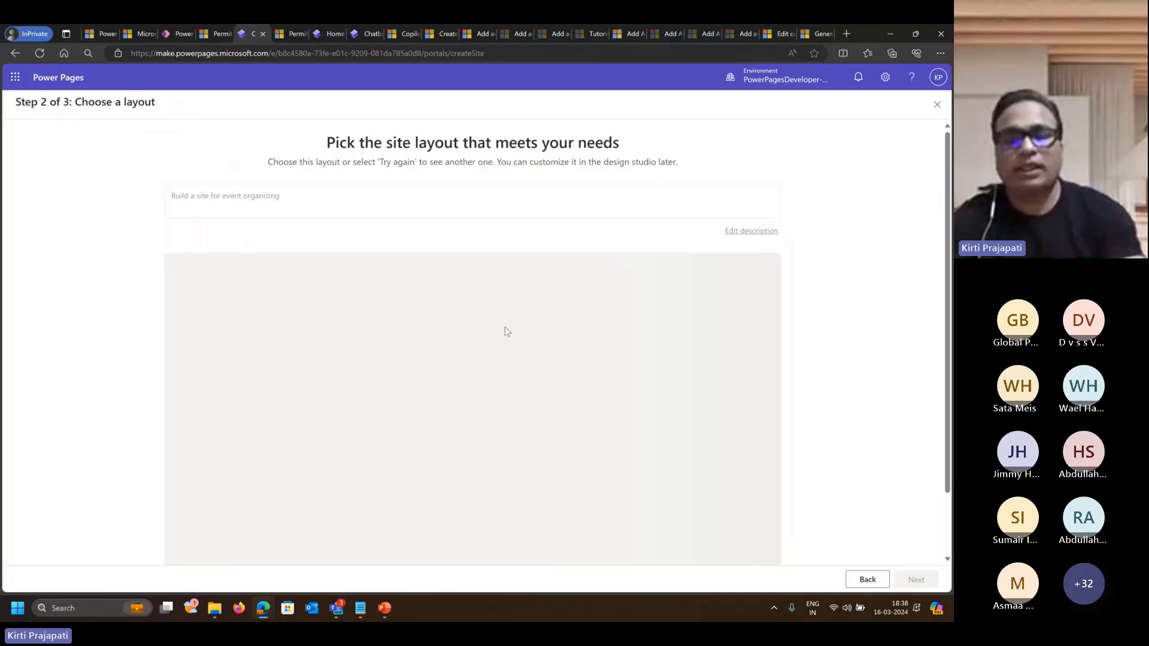
scroll(507, 335, down, 2)
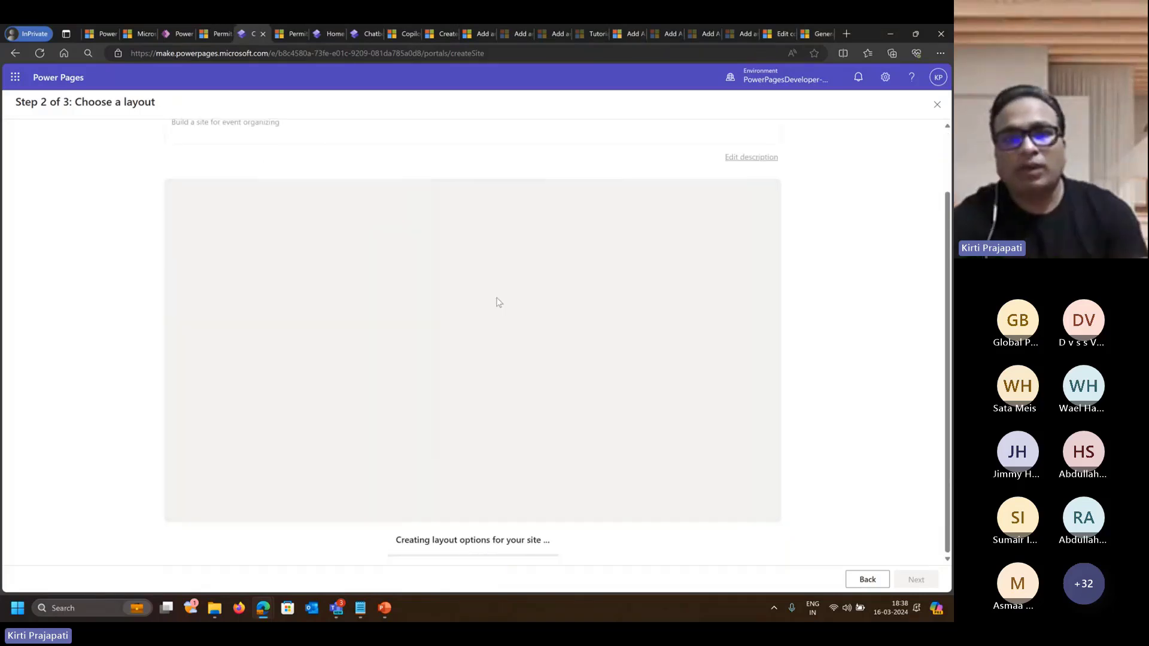
scroll(500, 358, down, 3)
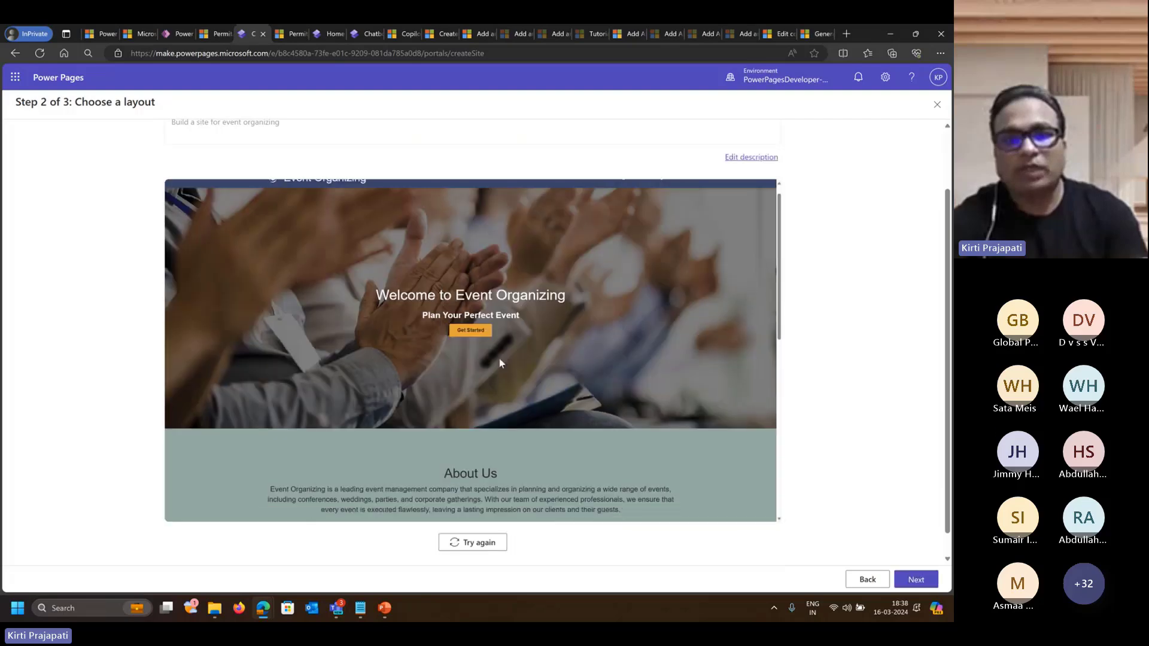
scroll(514, 352, up, 2)
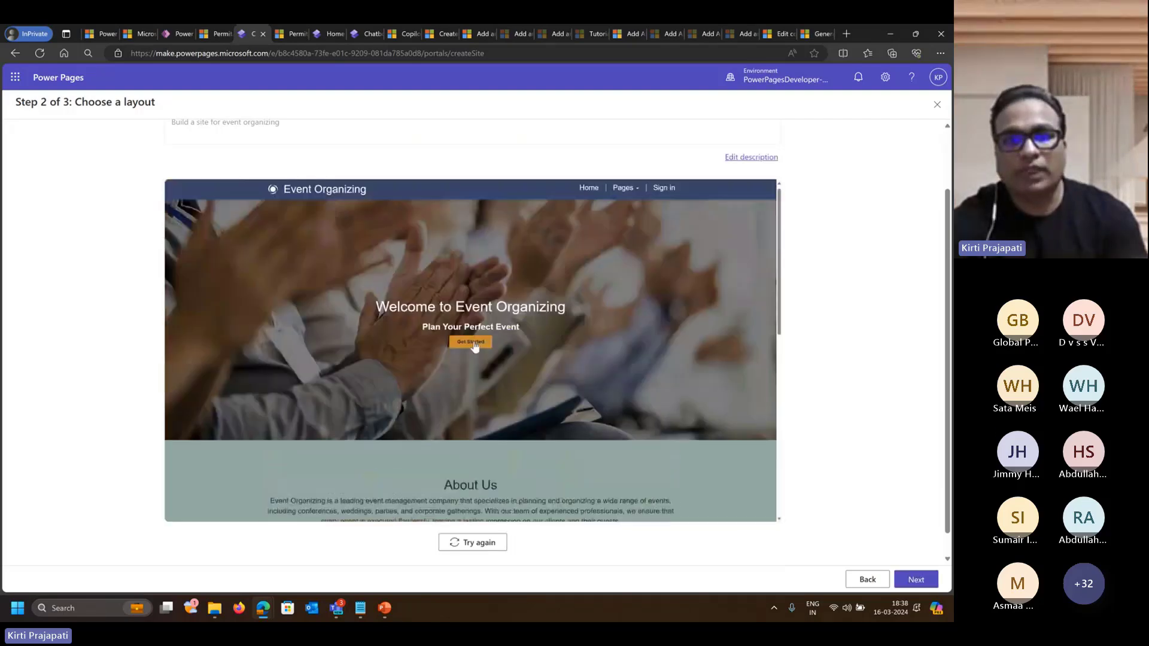
Generate another home page layout, review its banner and event sections, and accept it for the site.
click(473, 542)
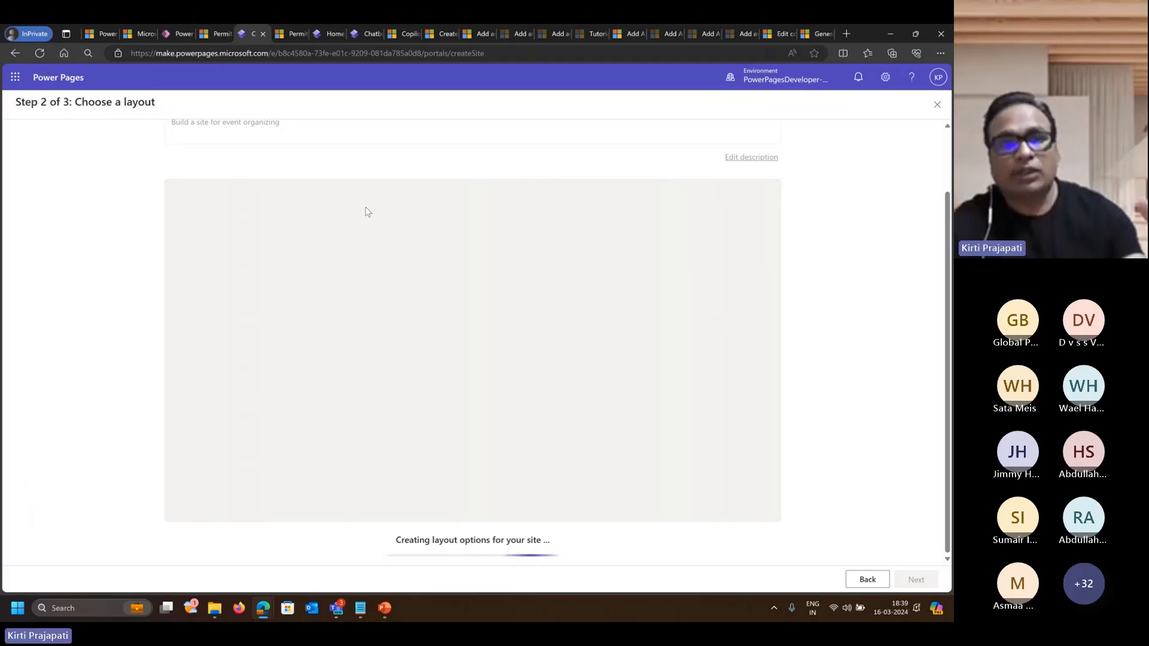
scroll(292, 282, down, 2)
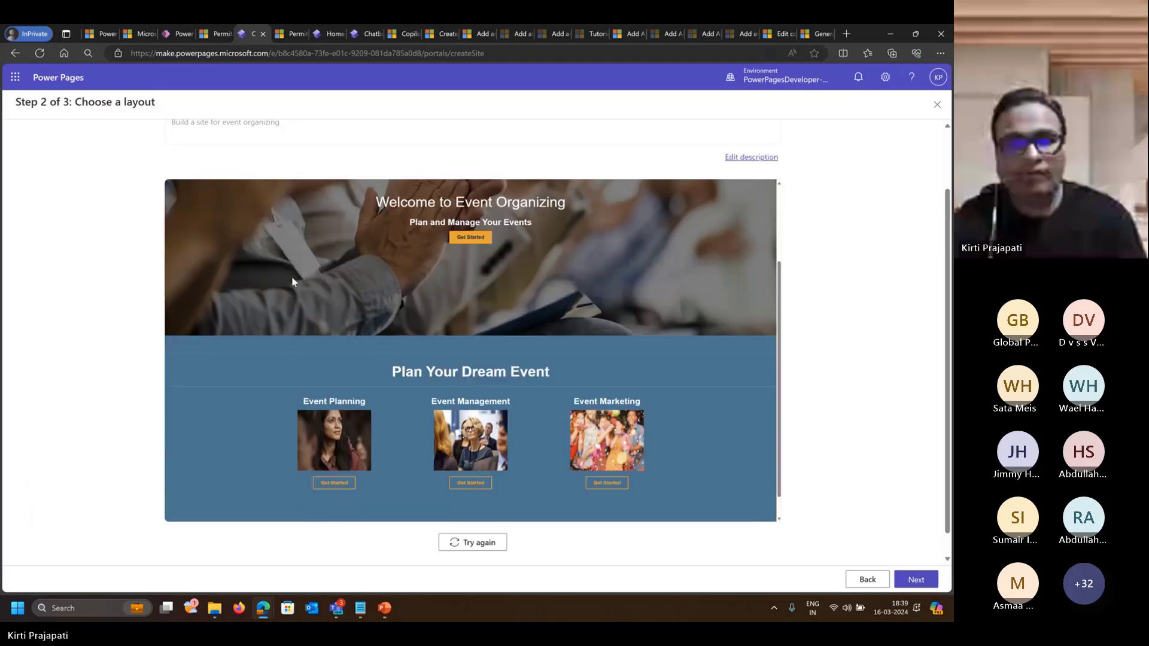
scroll(383, 326, down, 3)
scroll(443, 329, up, 5)
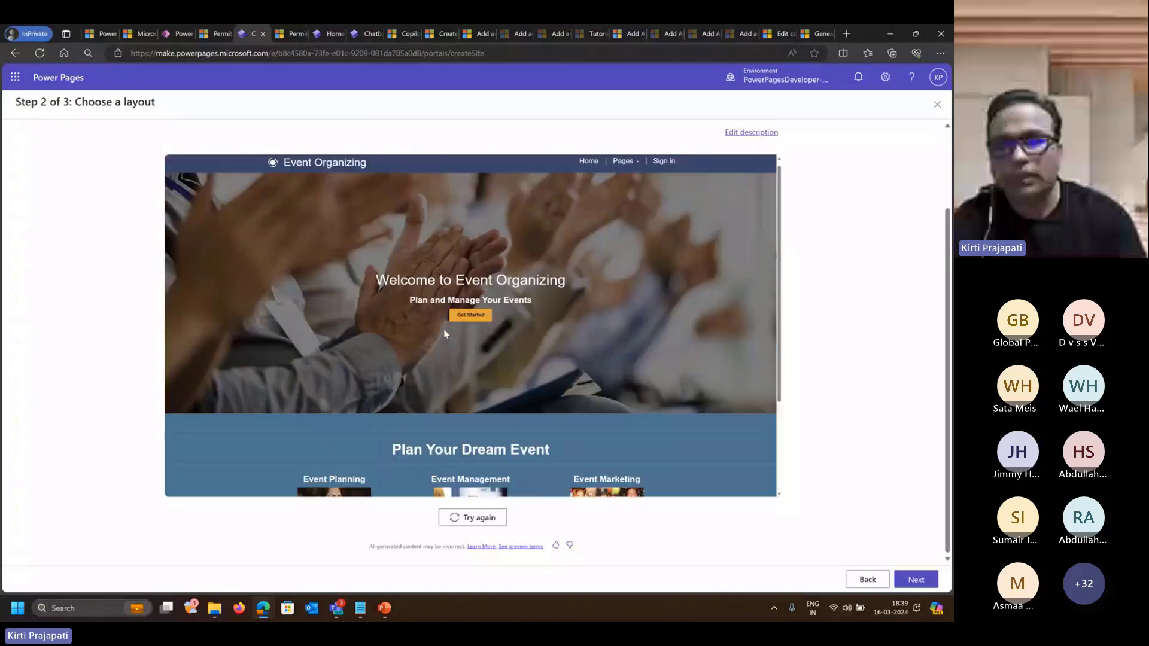
scroll(444, 329, down, 2)
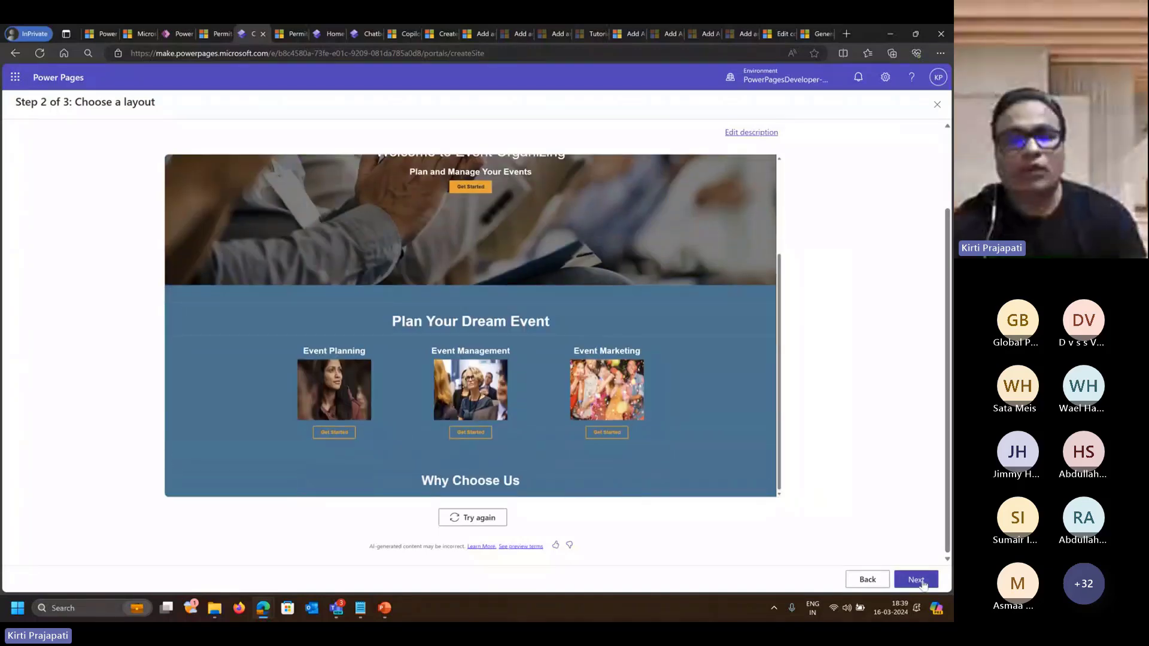
click(916, 580)
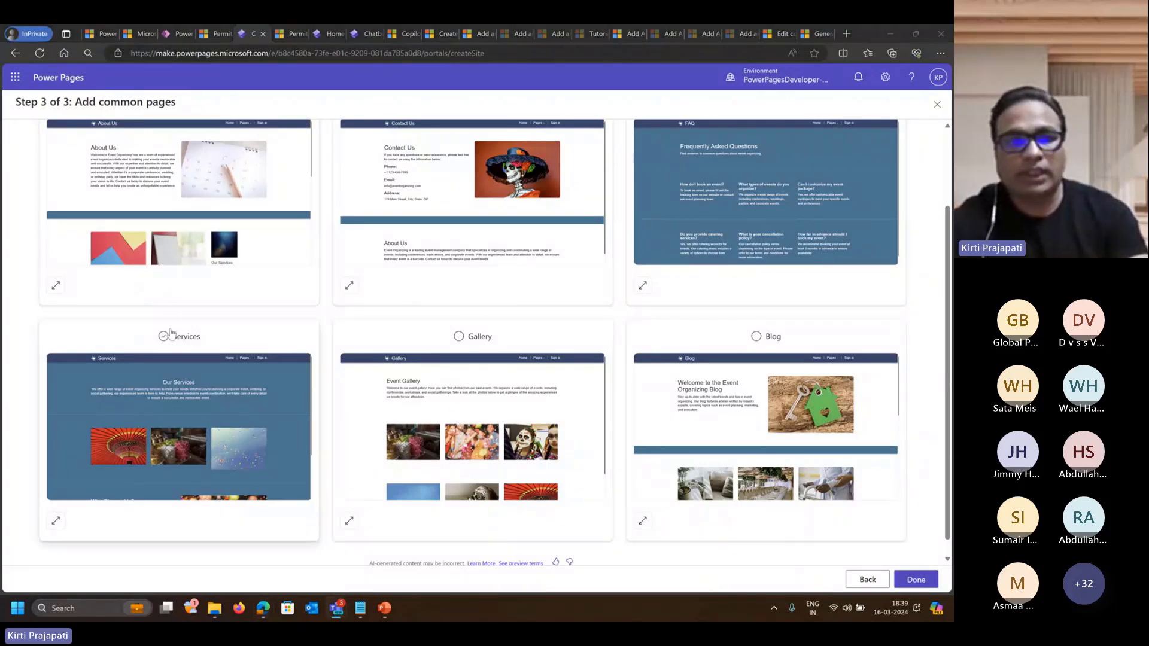
Add the About Us, Contact Us, FAQ, Services, Gallery and Blog pages and start creating the site.
scroll(204, 251, up, 2)
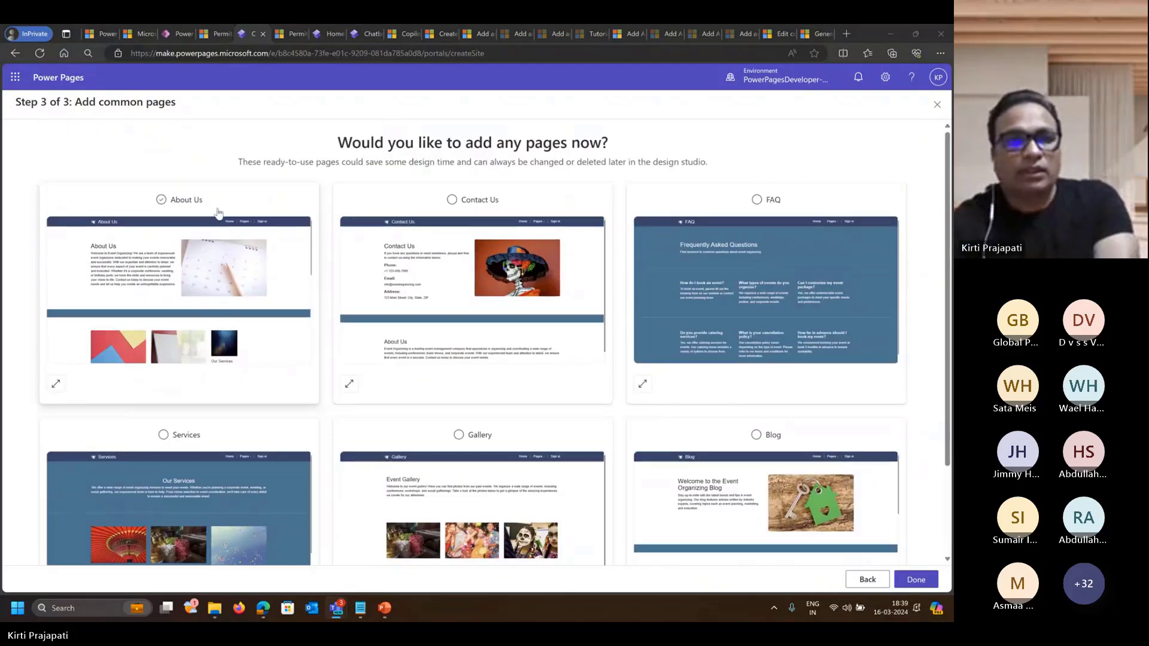
click(215, 204)
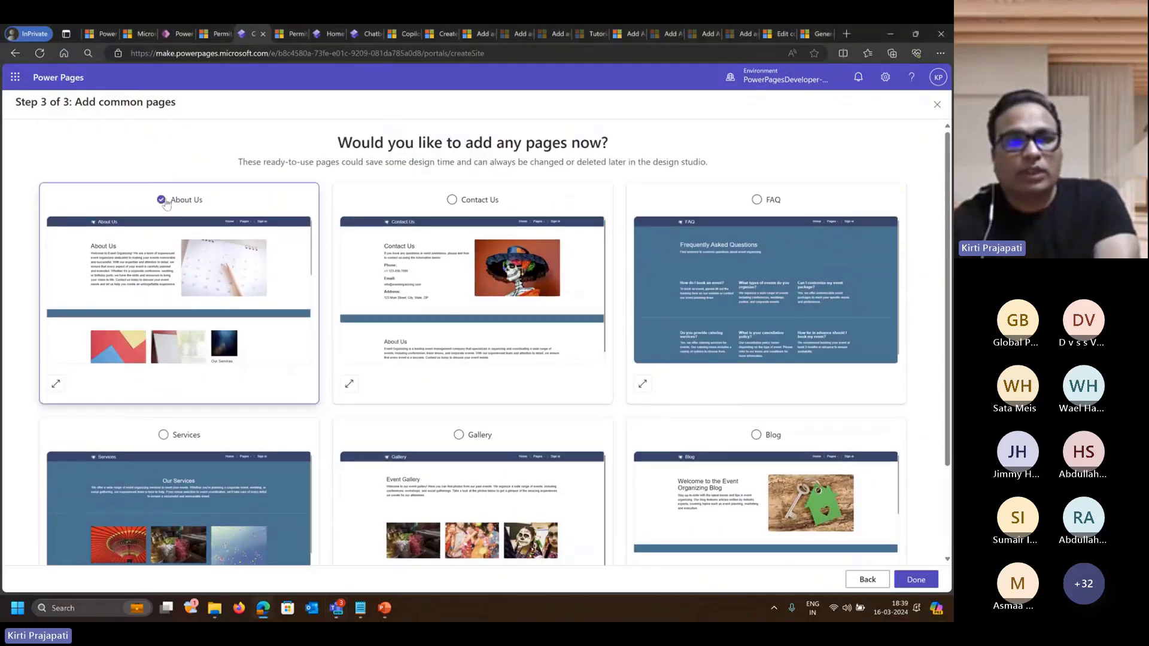
click(448, 201)
click(757, 200)
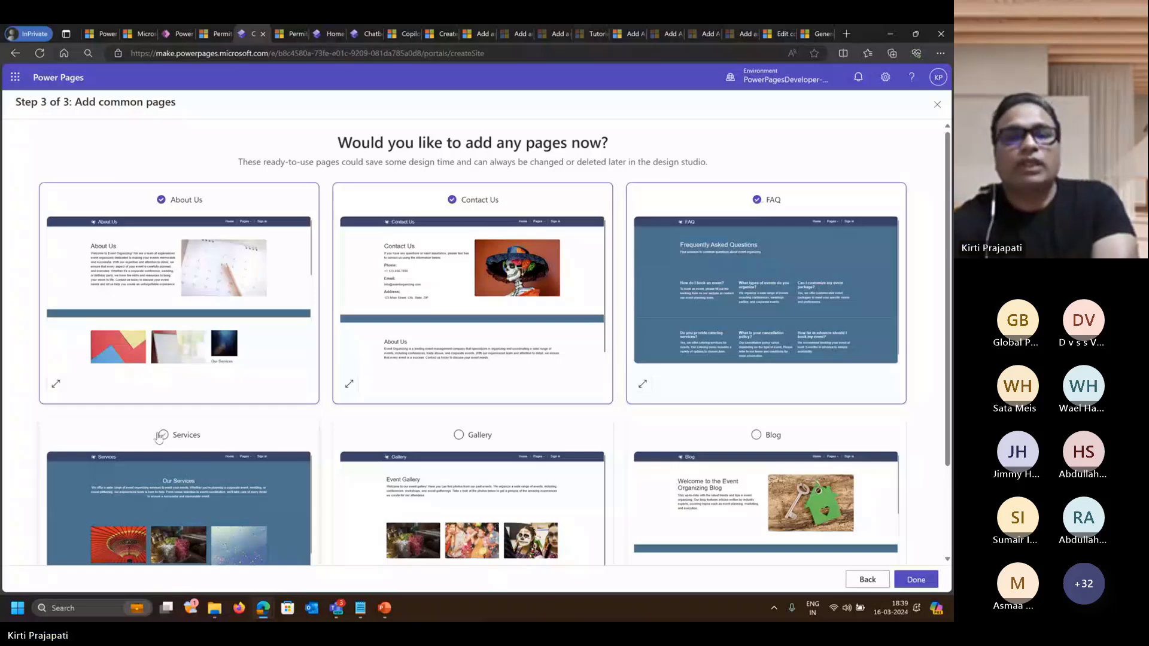
click(161, 435)
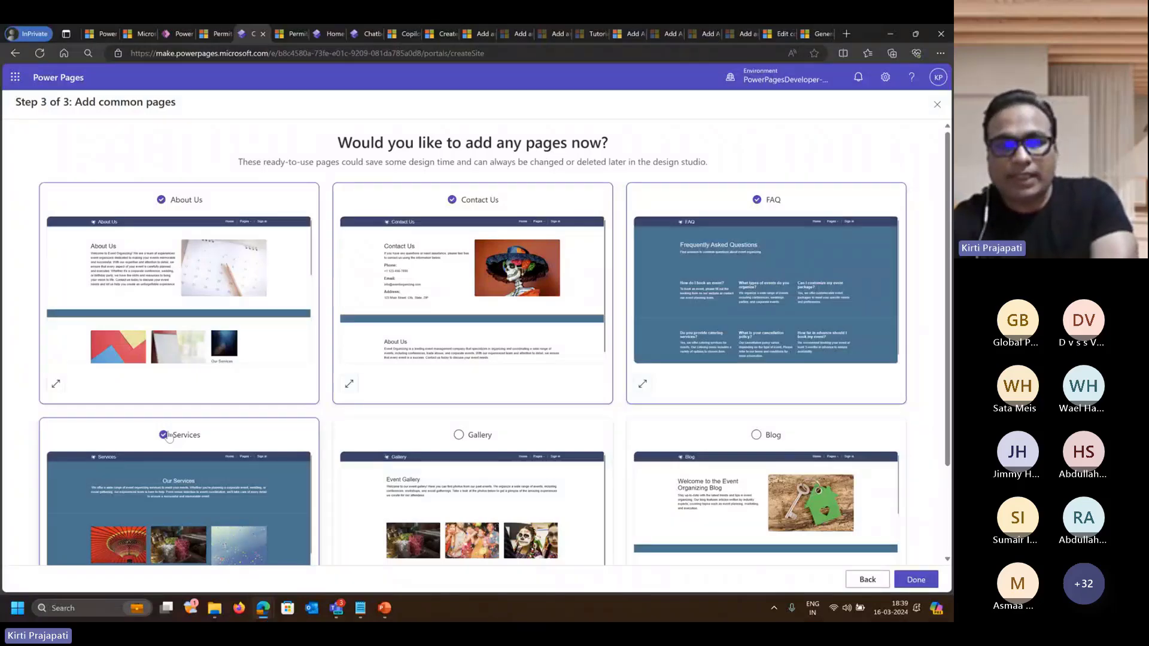
click(459, 435)
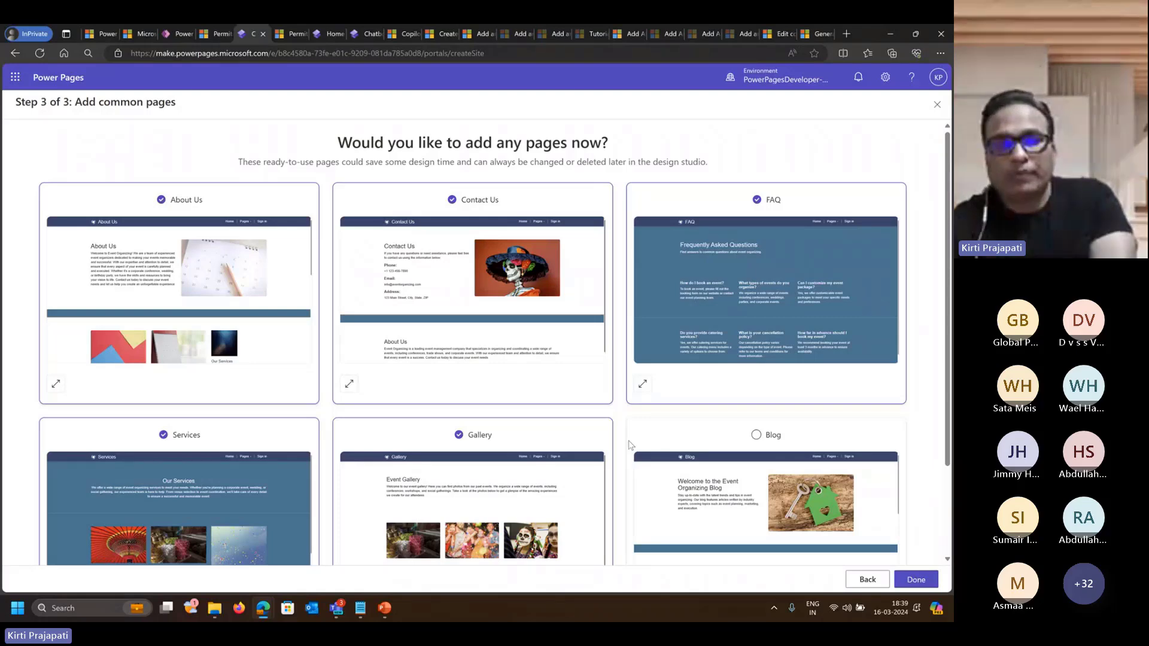
click(767, 437)
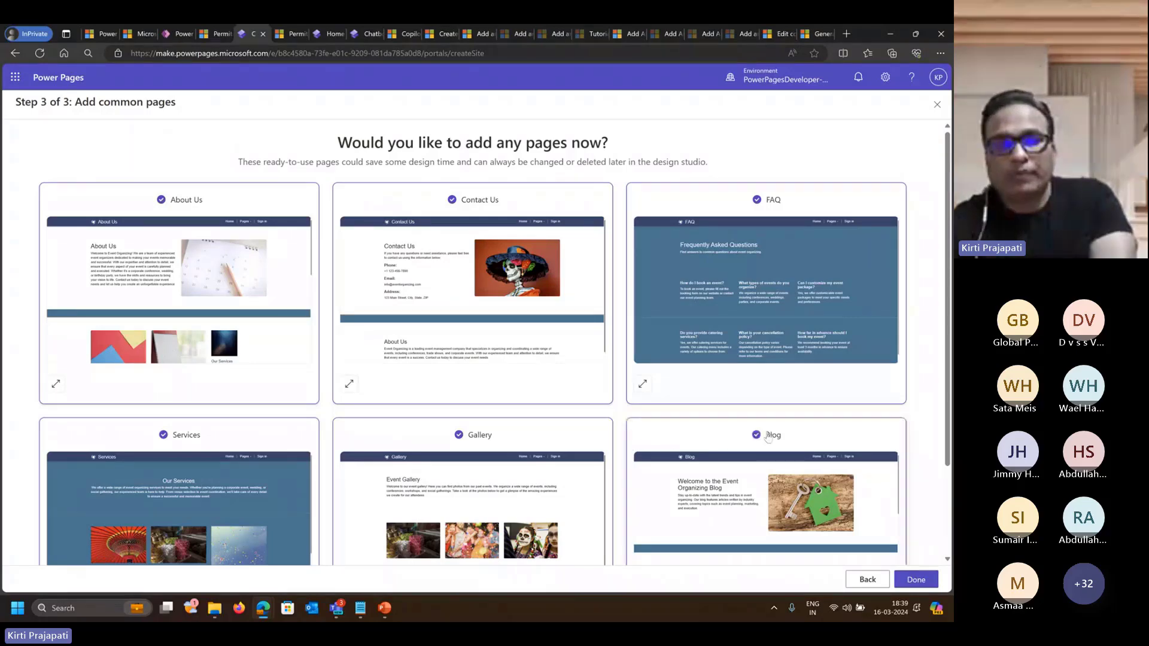
scroll(768, 436, down, 2)
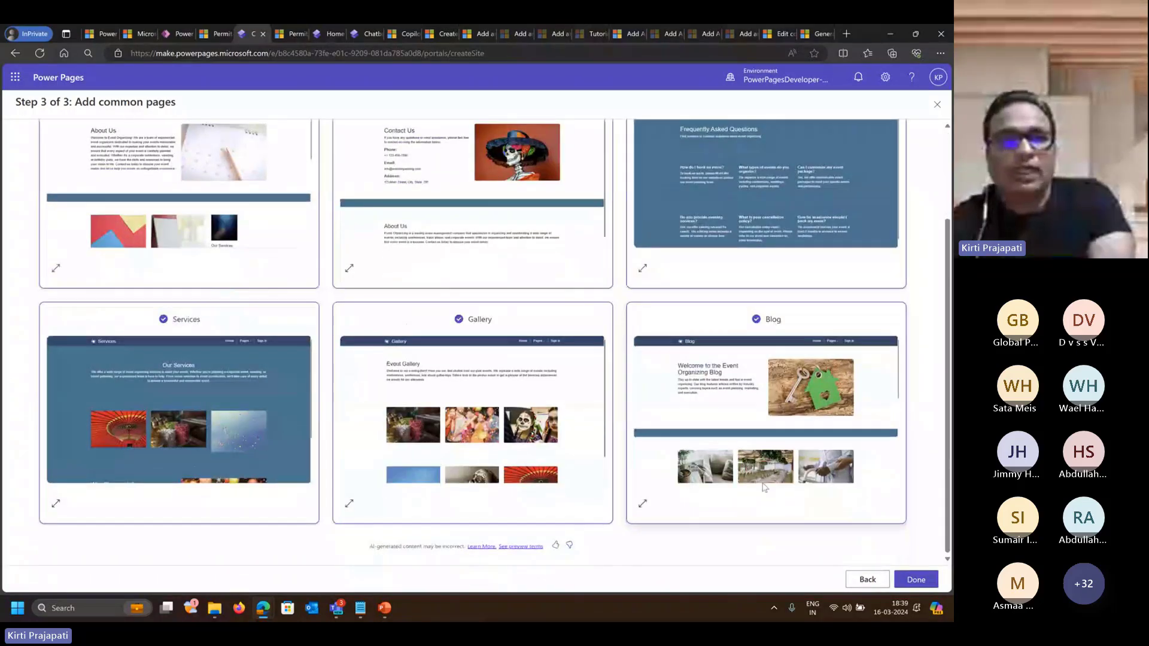
click(916, 580)
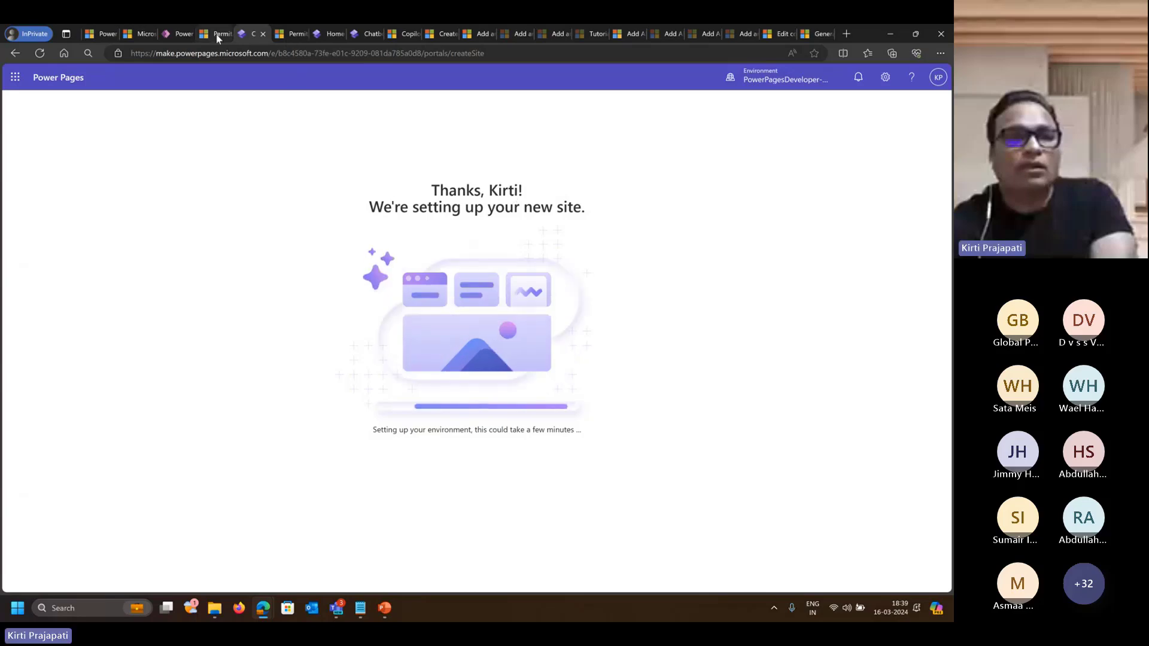
Open the existing PermitApplication 1 site in the design studio, reload it and bring up its Copilot assistant.
mouse_move(218, 38)
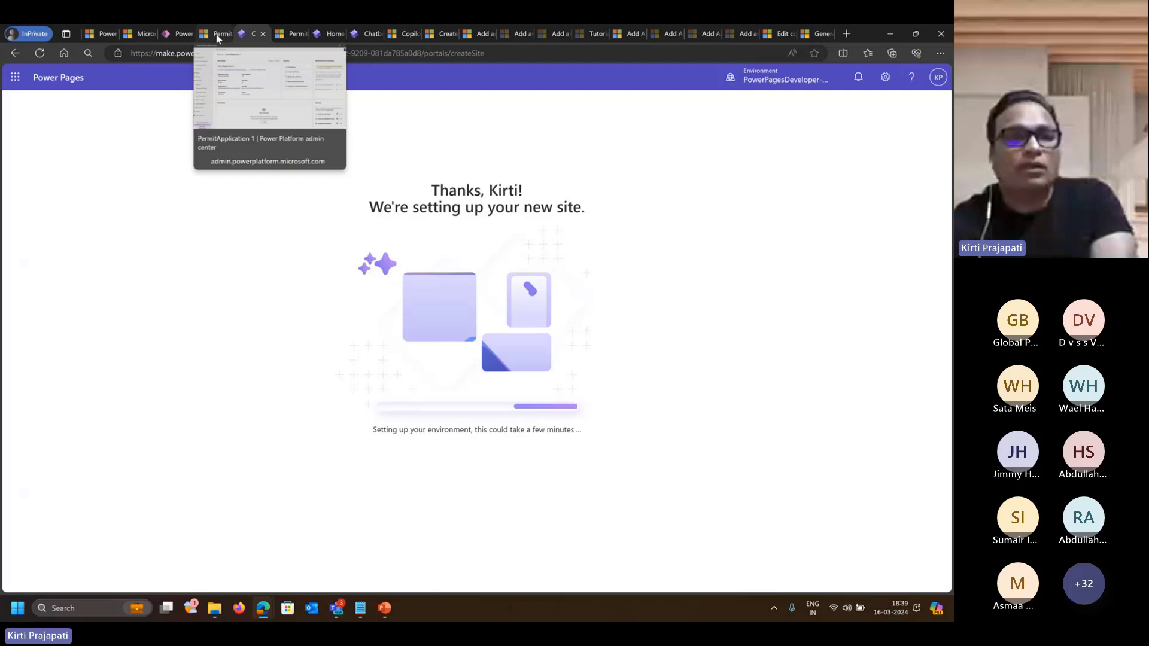
click(219, 35)
click(333, 36)
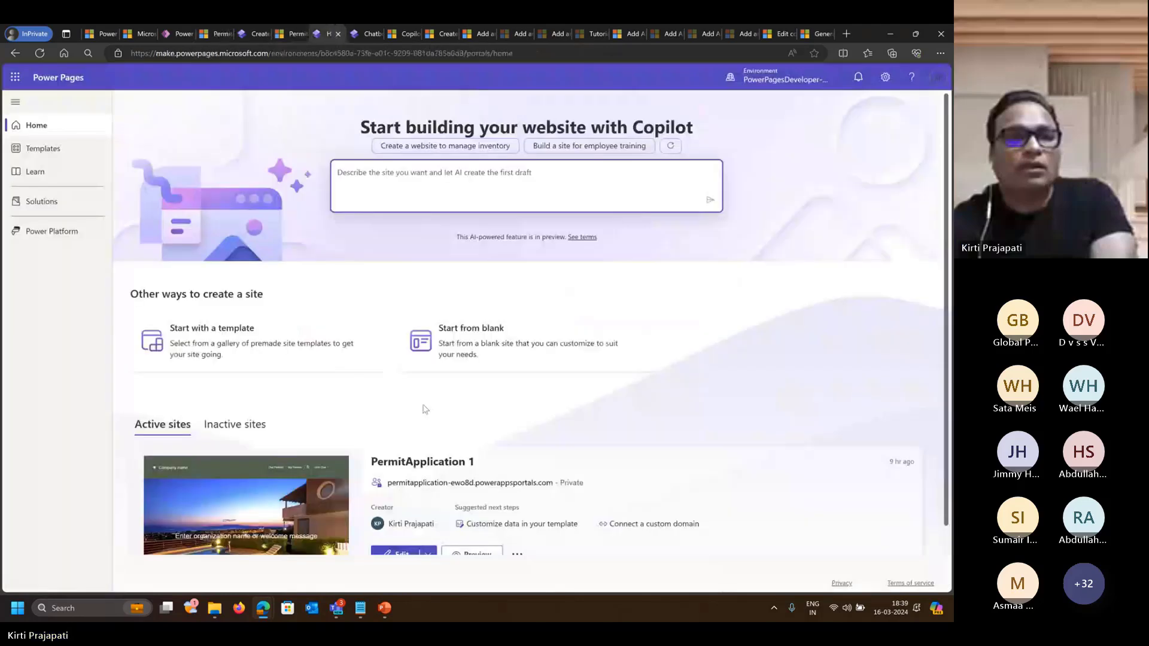
click(256, 34)
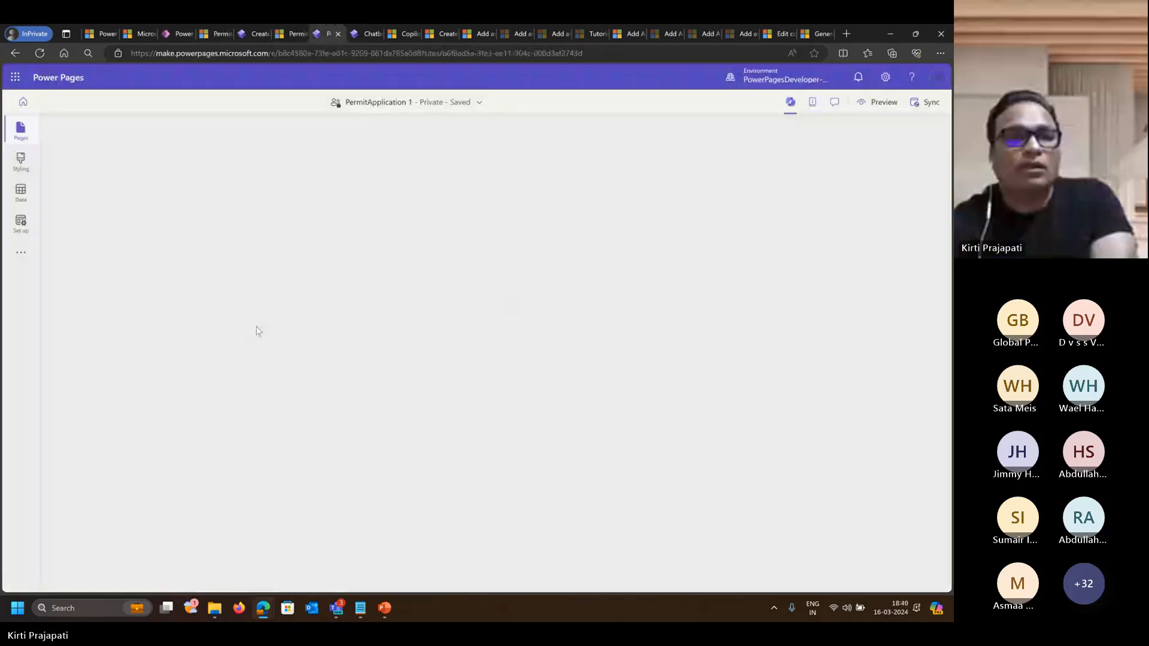
click(326, 34)
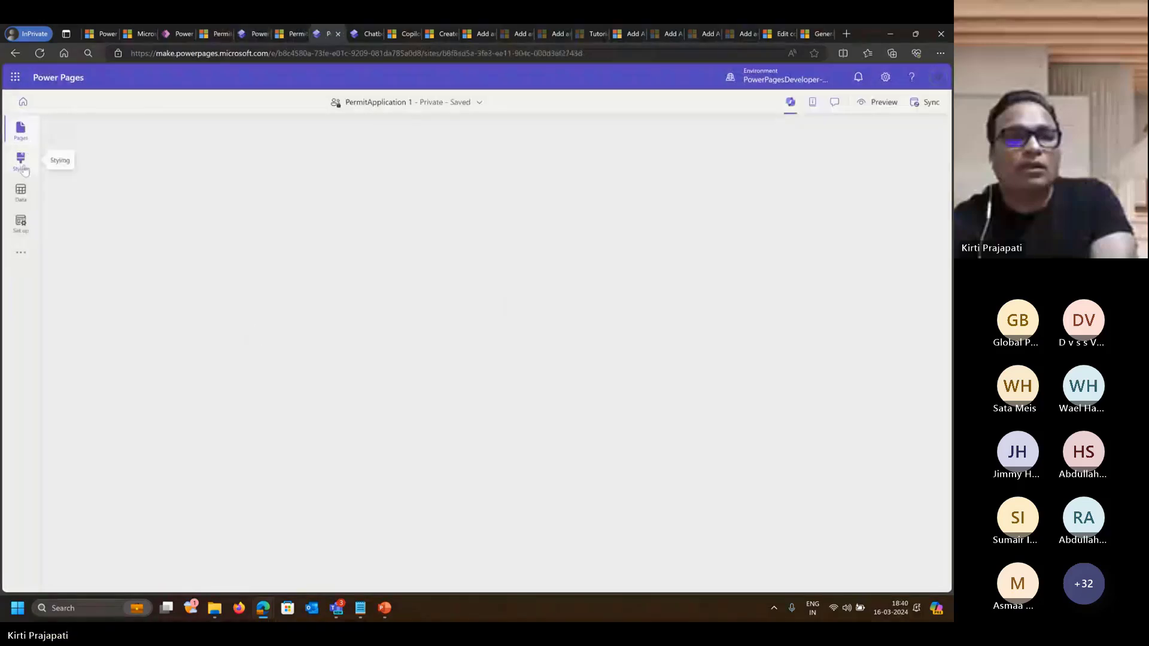
click(39, 52)
click(529, 114)
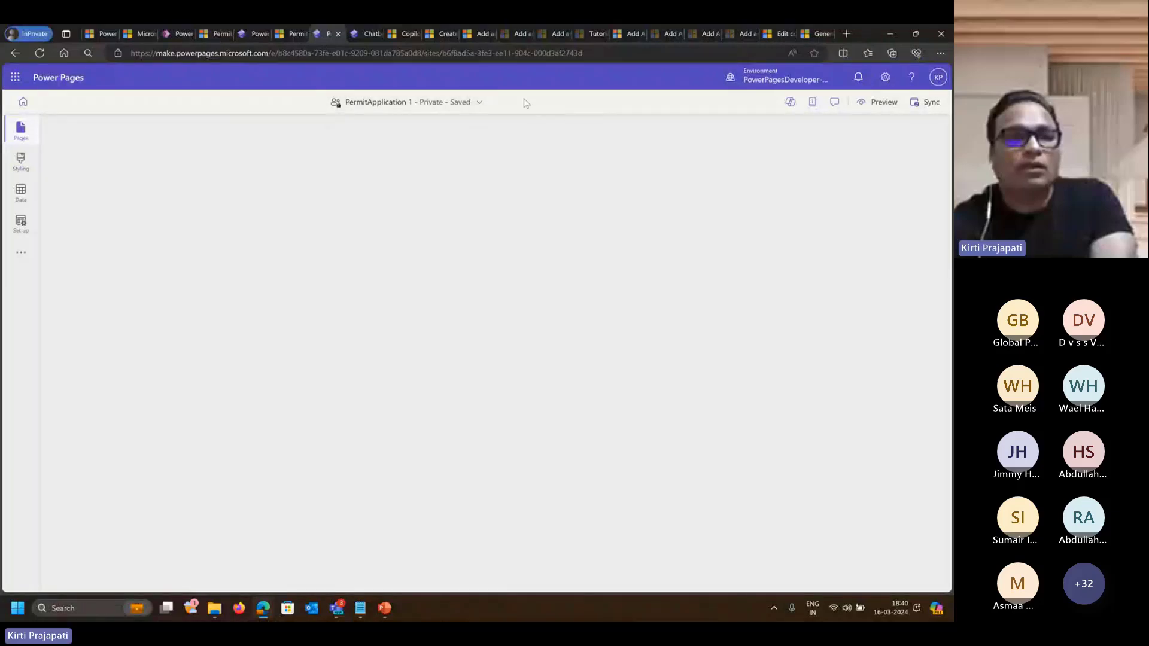
click(791, 109)
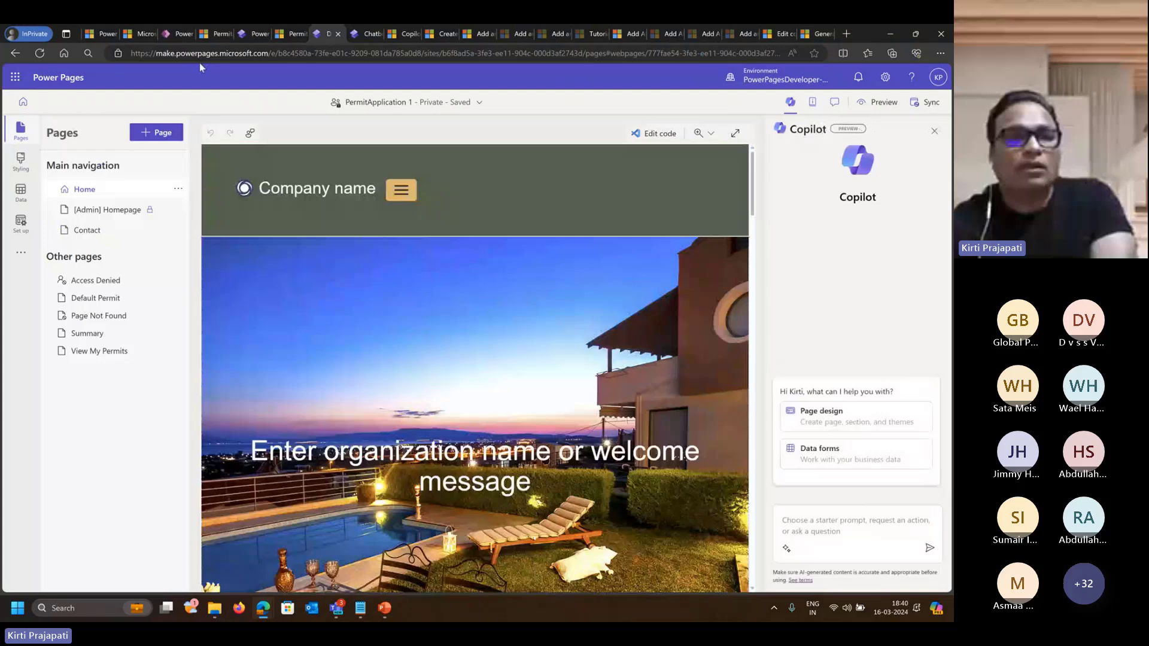
Go back to the new Event Organizing site in the design studio and review its full home page.
click(254, 34)
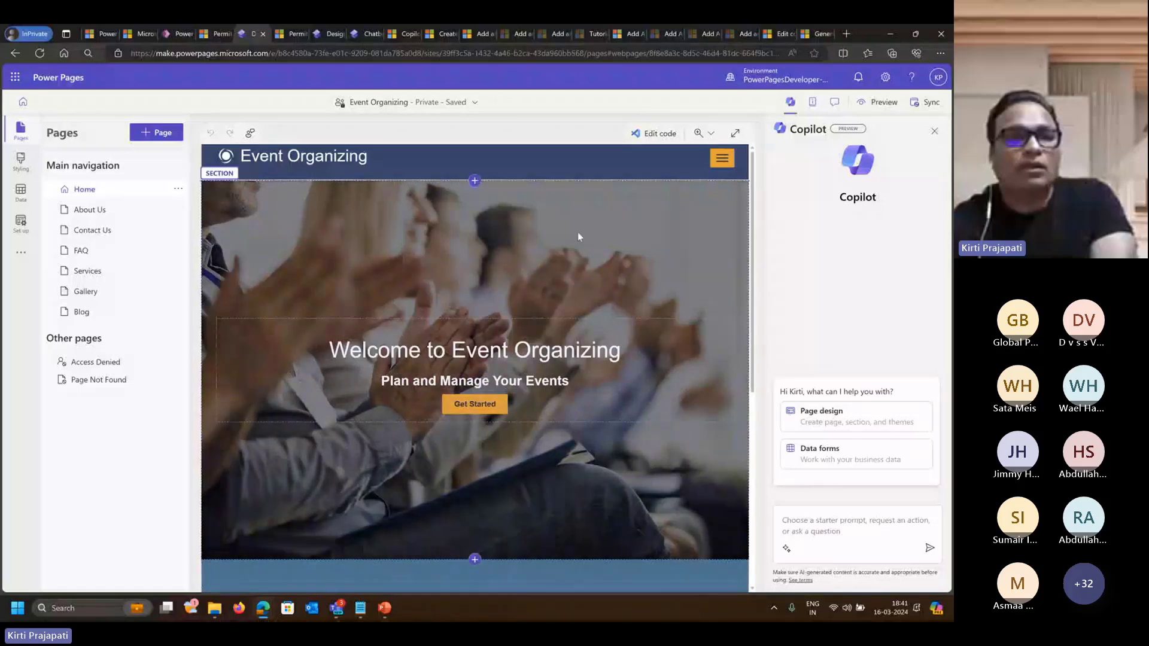
mouse_move(264, 162)
scroll(359, 251, down, 10)
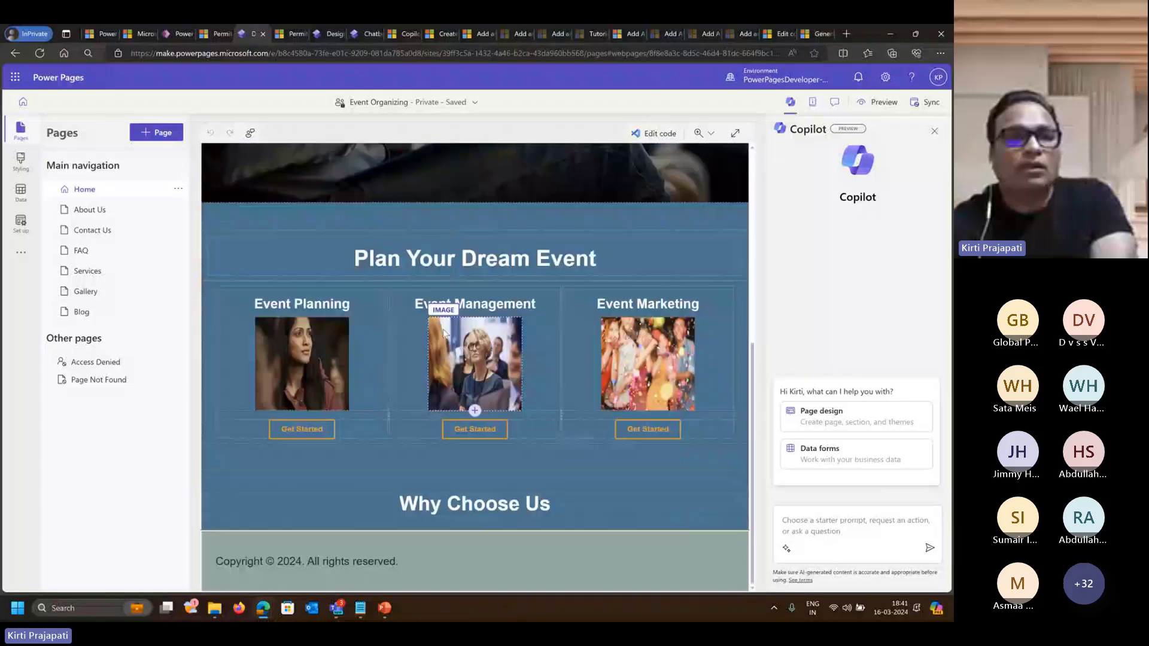
scroll(444, 333, up, 10)
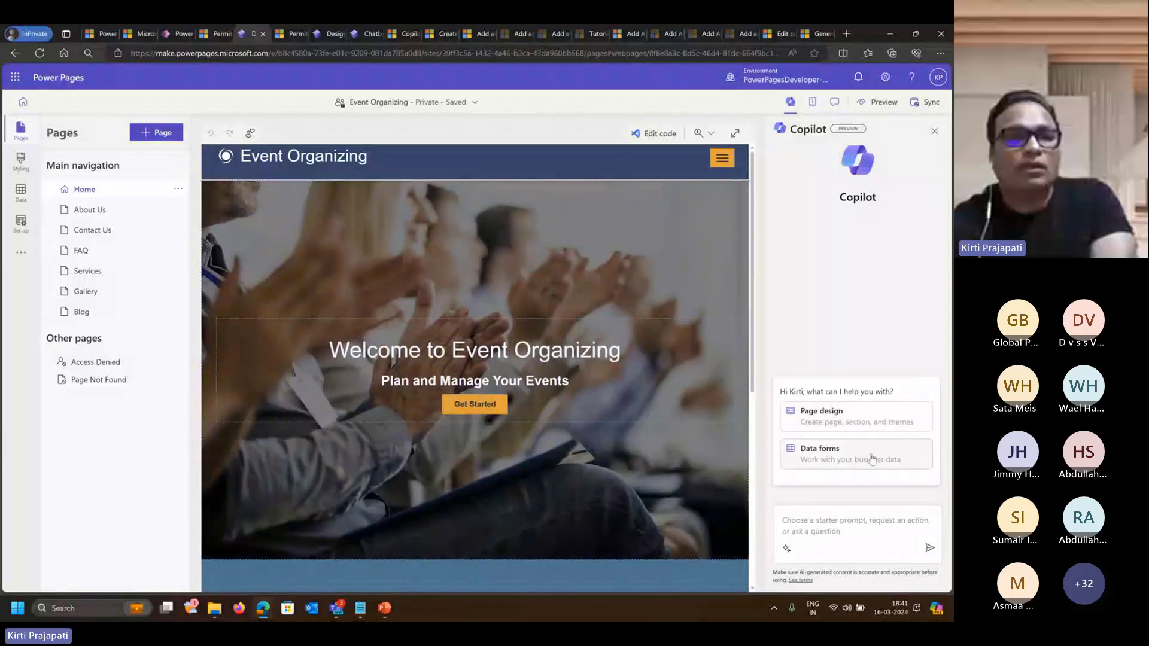
Have Copilot generate a new page from the page design suggestion "Create a page for frequently asked questions".
click(819, 412)
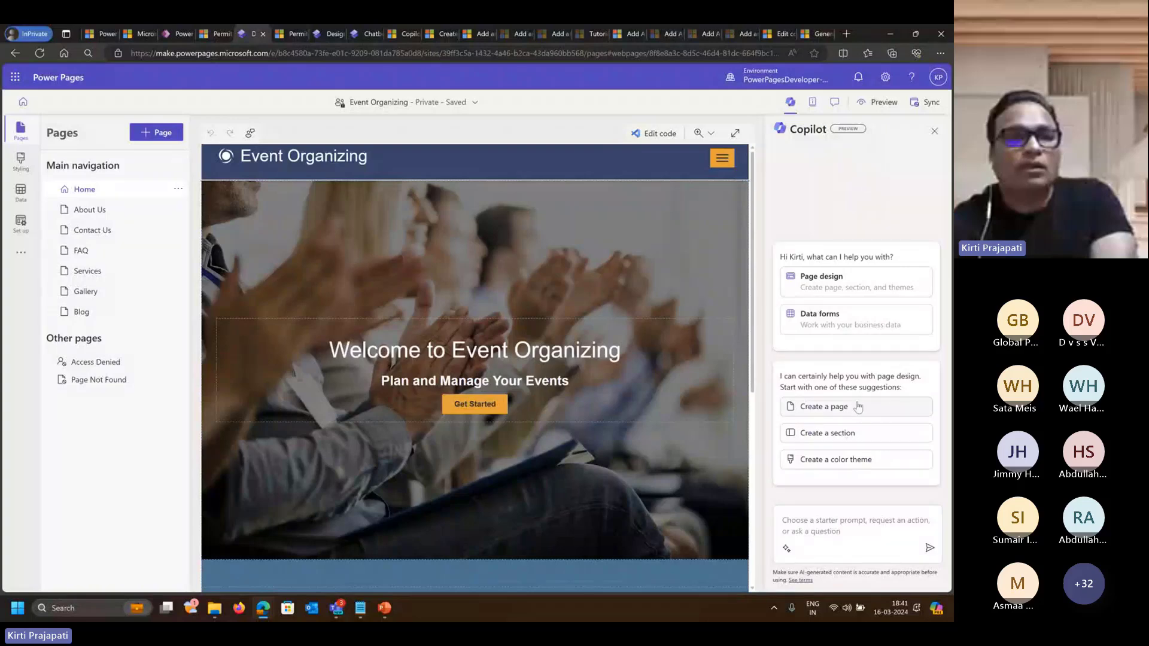
click(837, 409)
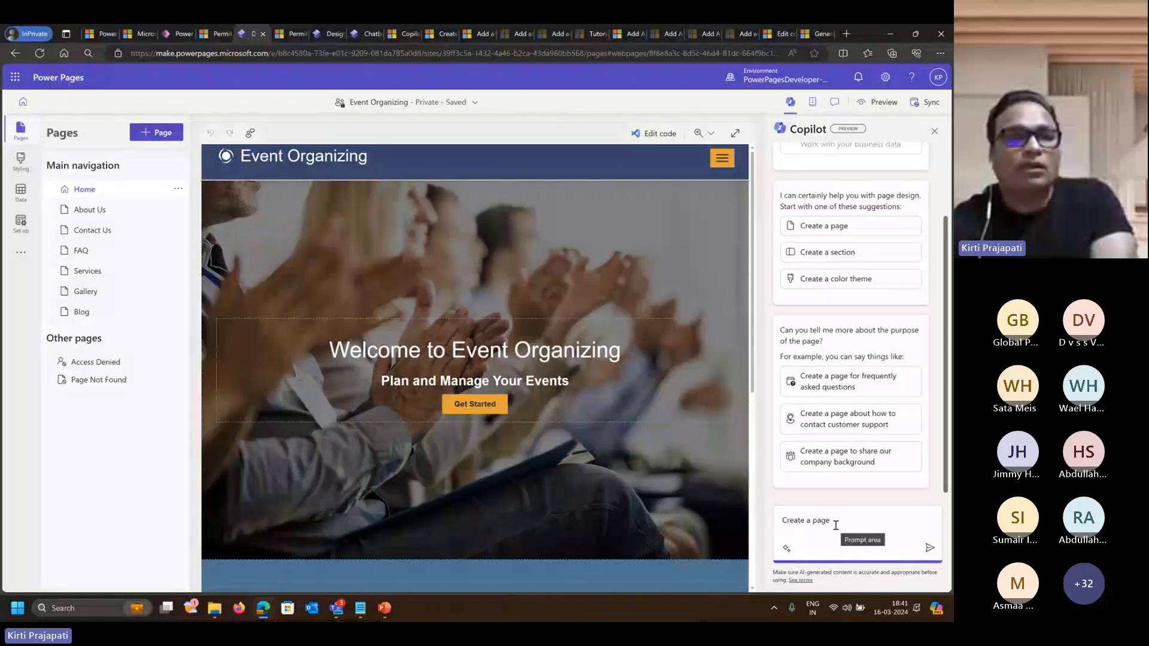
click(860, 389)
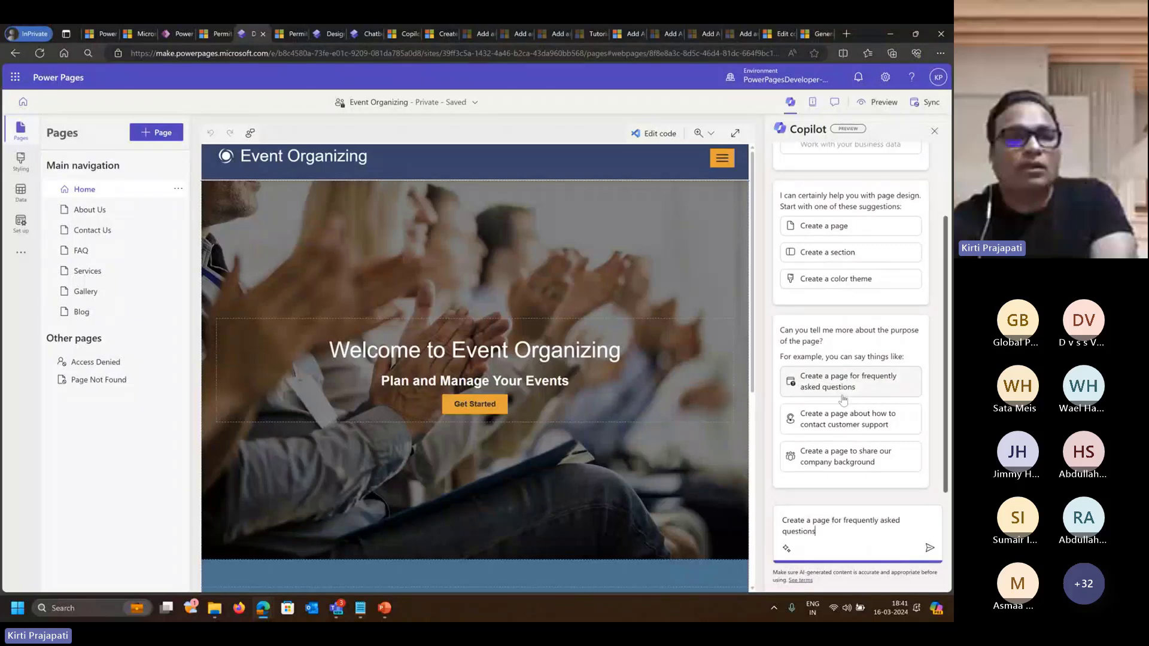
click(929, 549)
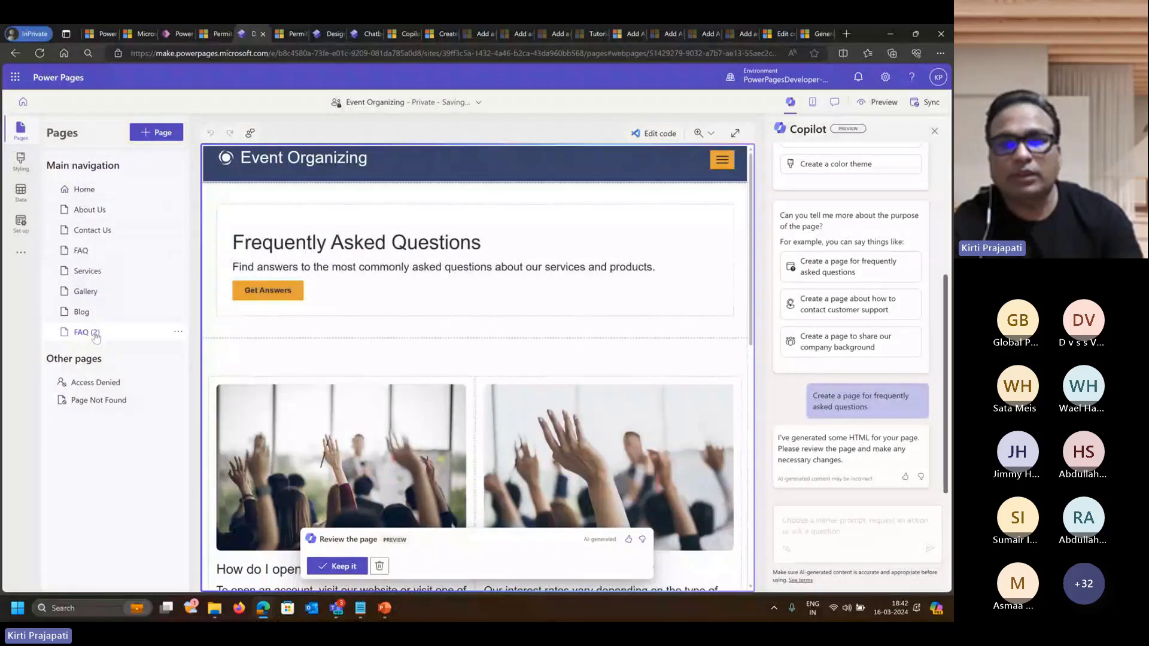
Review the whole AI-generated Frequently Asked Questions page and keep it in the site.
scroll(385, 295, down, 2)
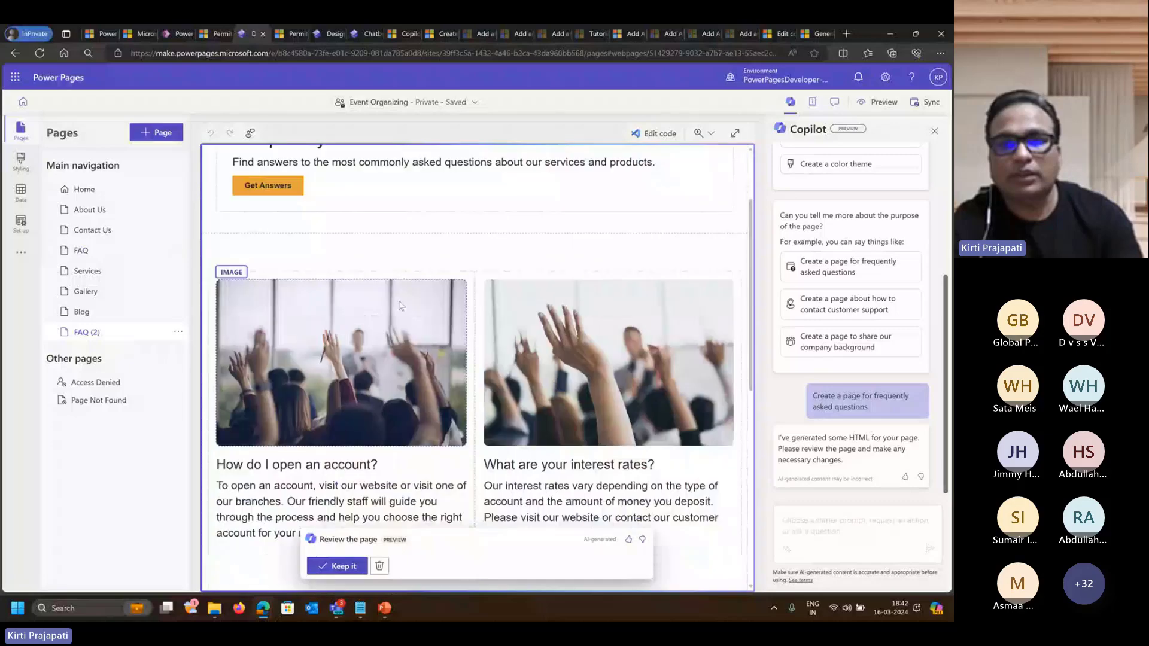
scroll(400, 306, down, 2)
scroll(400, 309, down, 2)
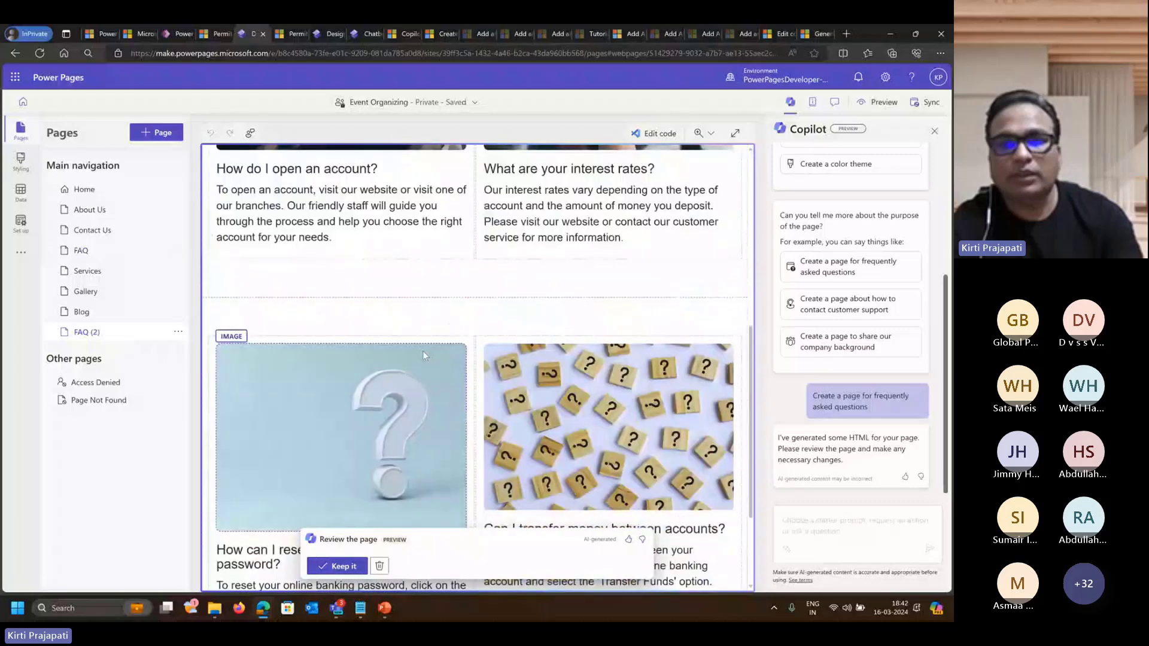
scroll(422, 355, down, 2)
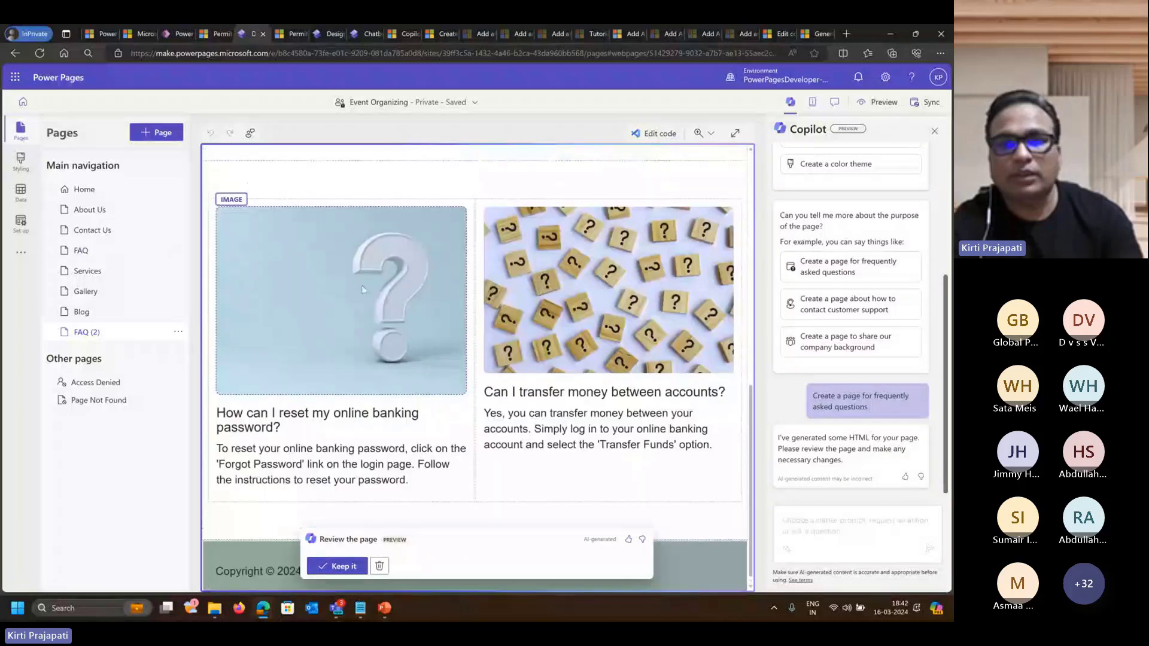
scroll(423, 355, up, 8)
scroll(435, 389, down, 10)
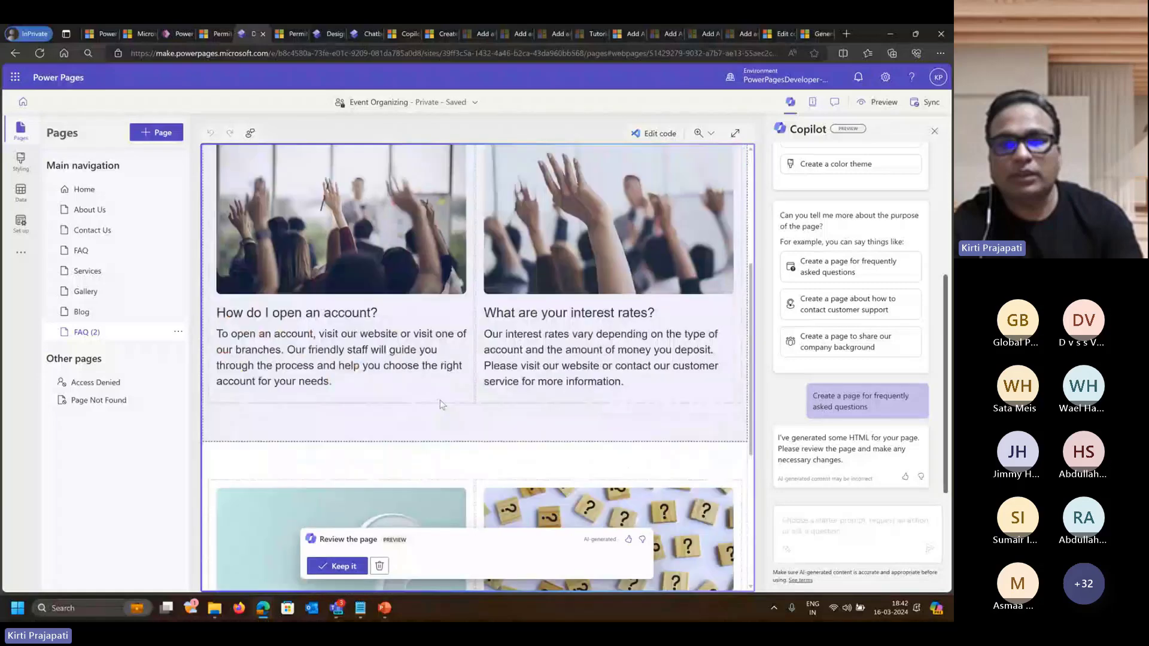
scroll(401, 312, up, 10)
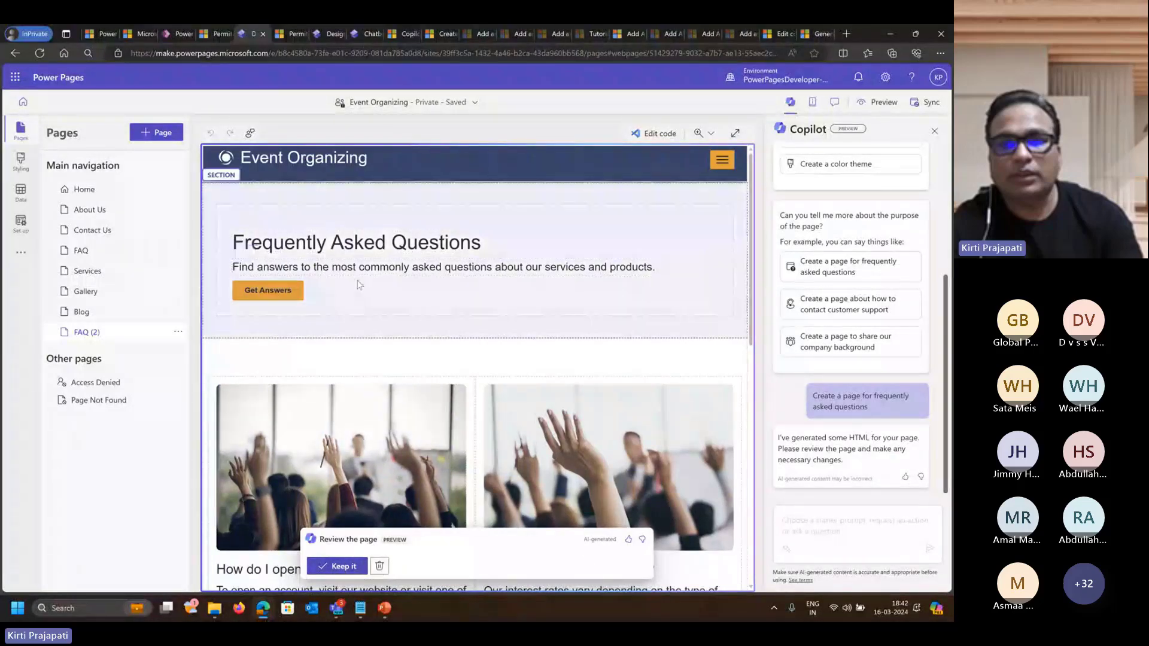
scroll(359, 284, down, 6)
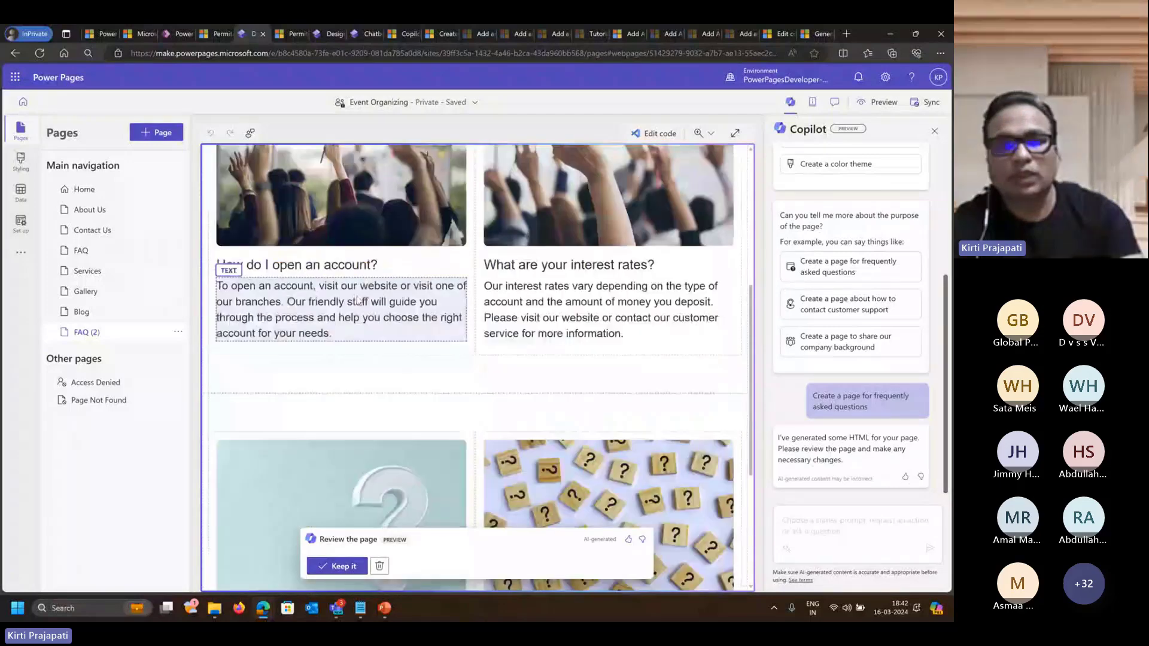
scroll(371, 344, down, 2)
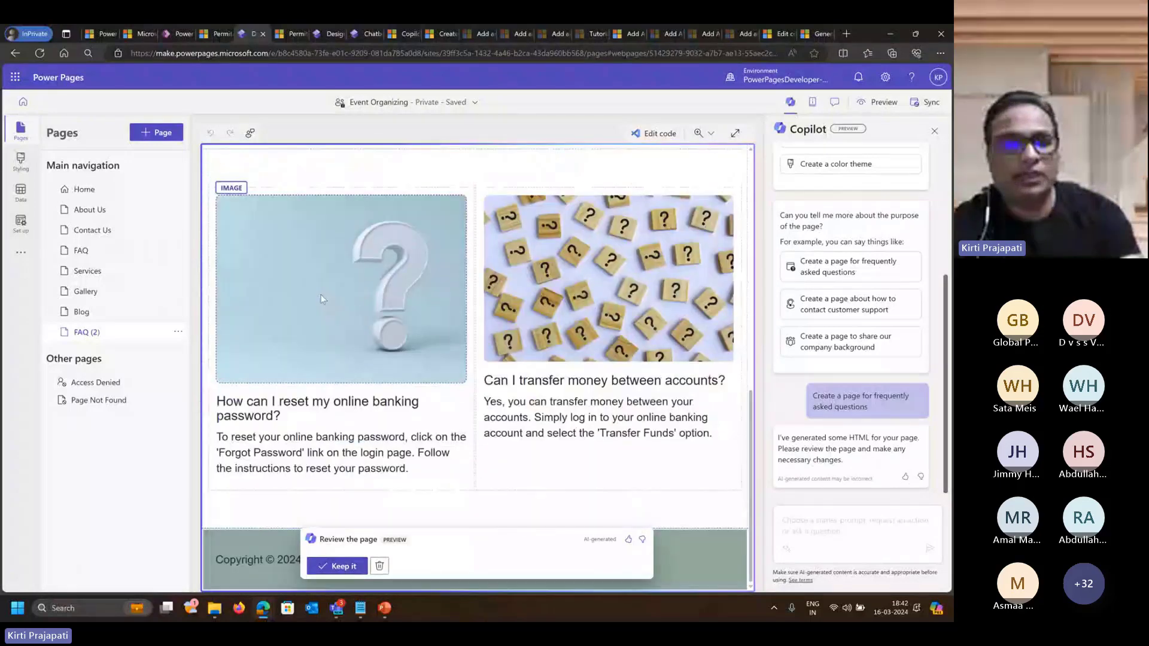
scroll(321, 294, up, 9)
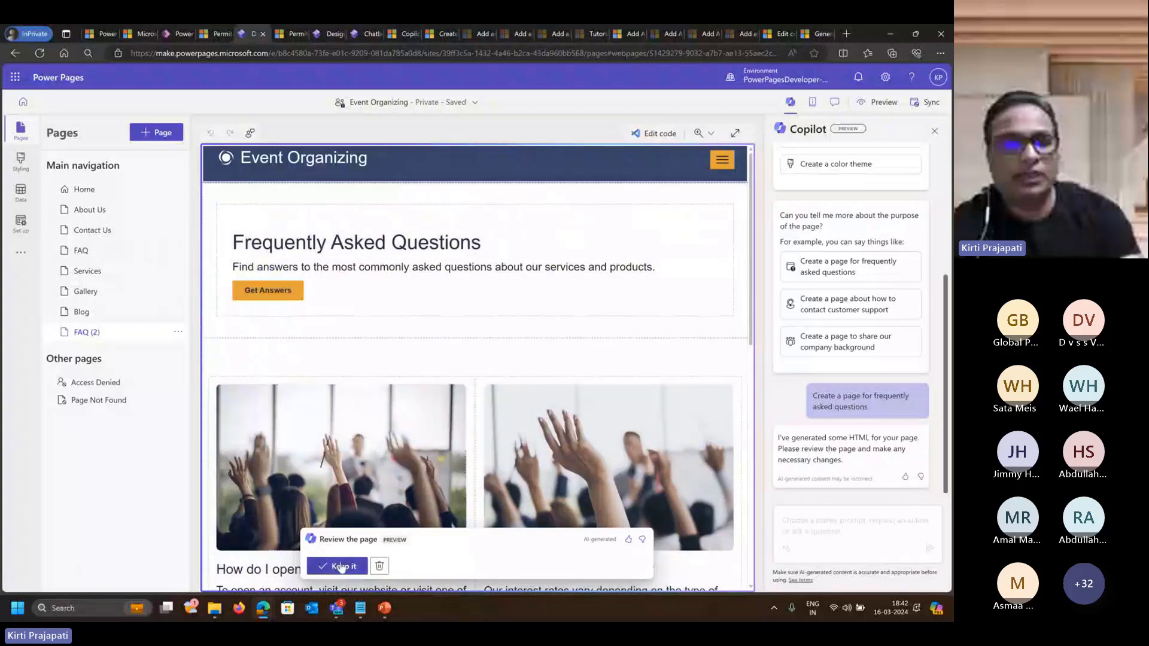
click(341, 567)
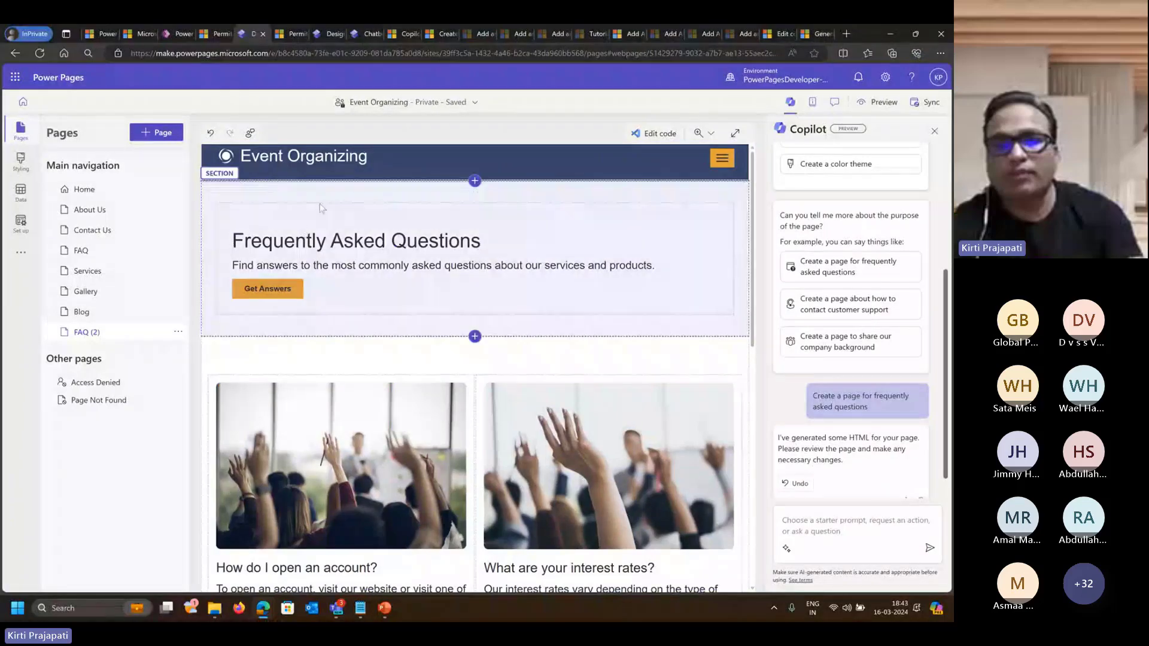
Insert a one-column section with a text component above the section with the account and interest rate questions.
scroll(320, 203, down, 3)
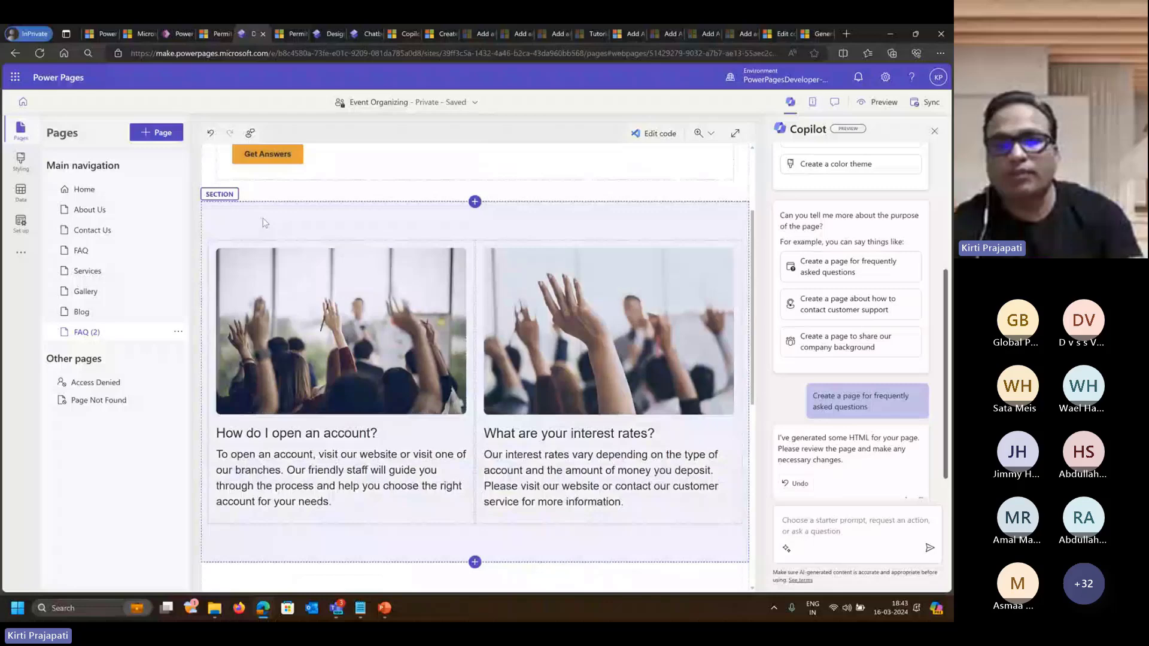
click(323, 219)
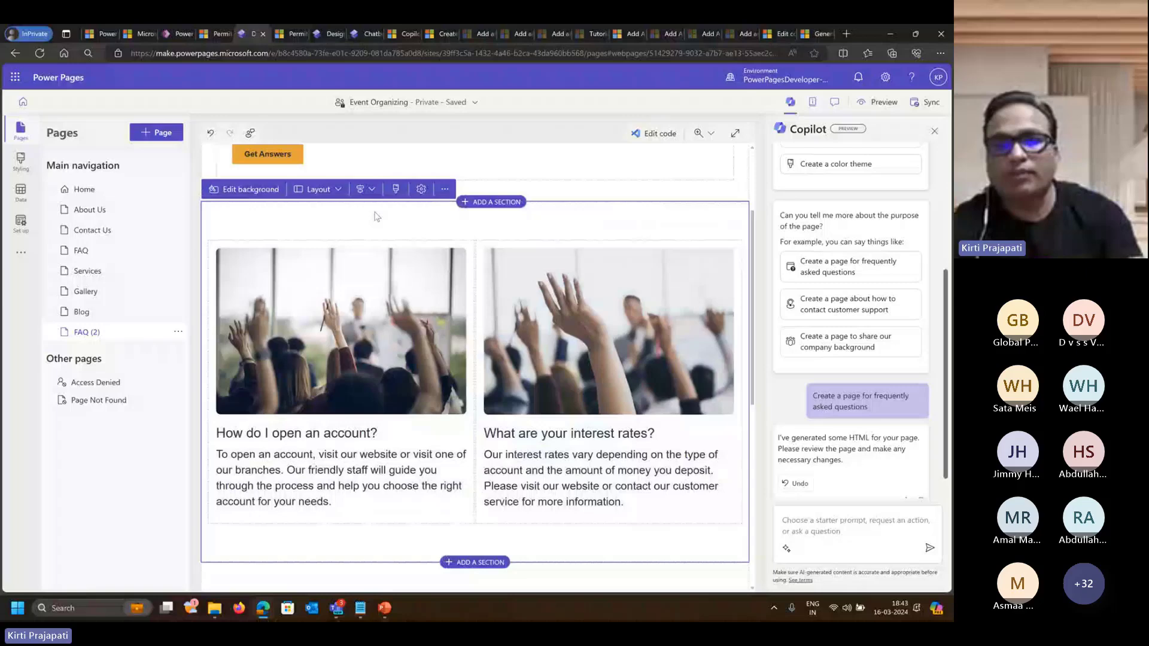
click(468, 209)
click(451, 240)
click(285, 306)
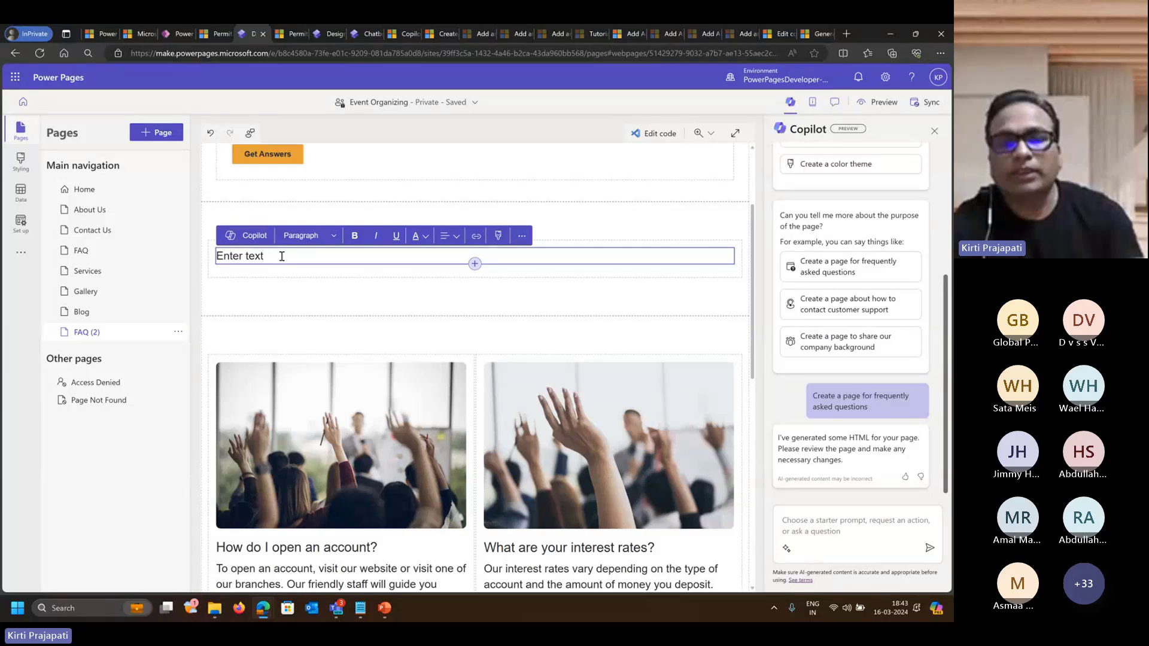
Try to have Copilot write the new text component's content from the suggestion "Provide step-by-step instructions".
click(247, 237)
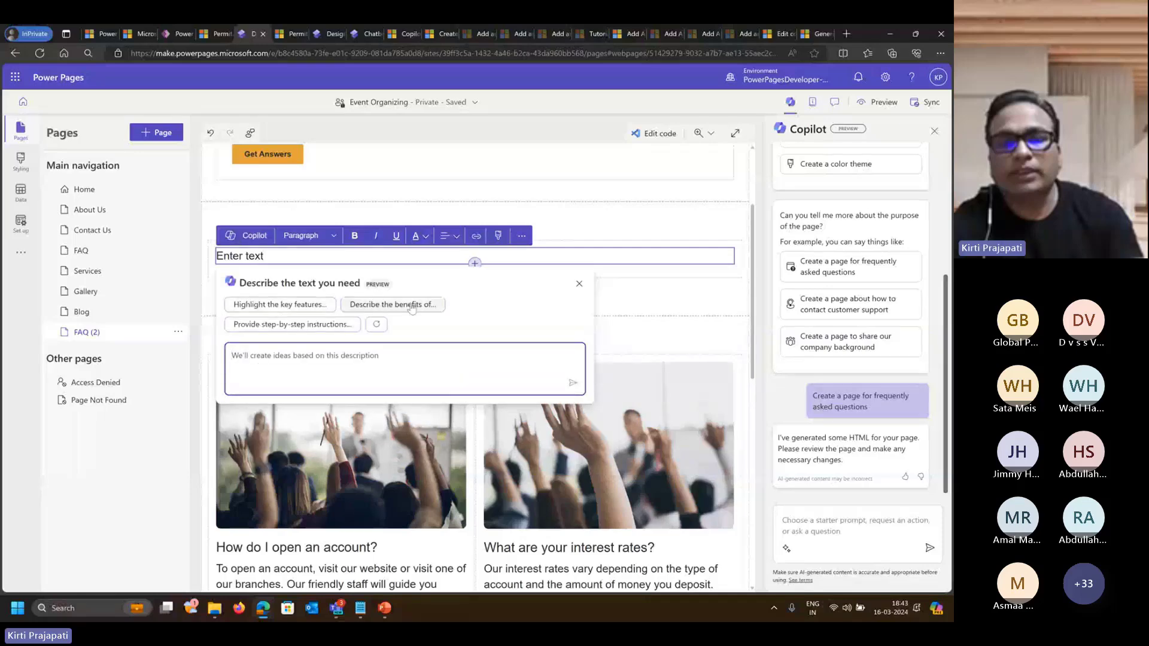
click(292, 326)
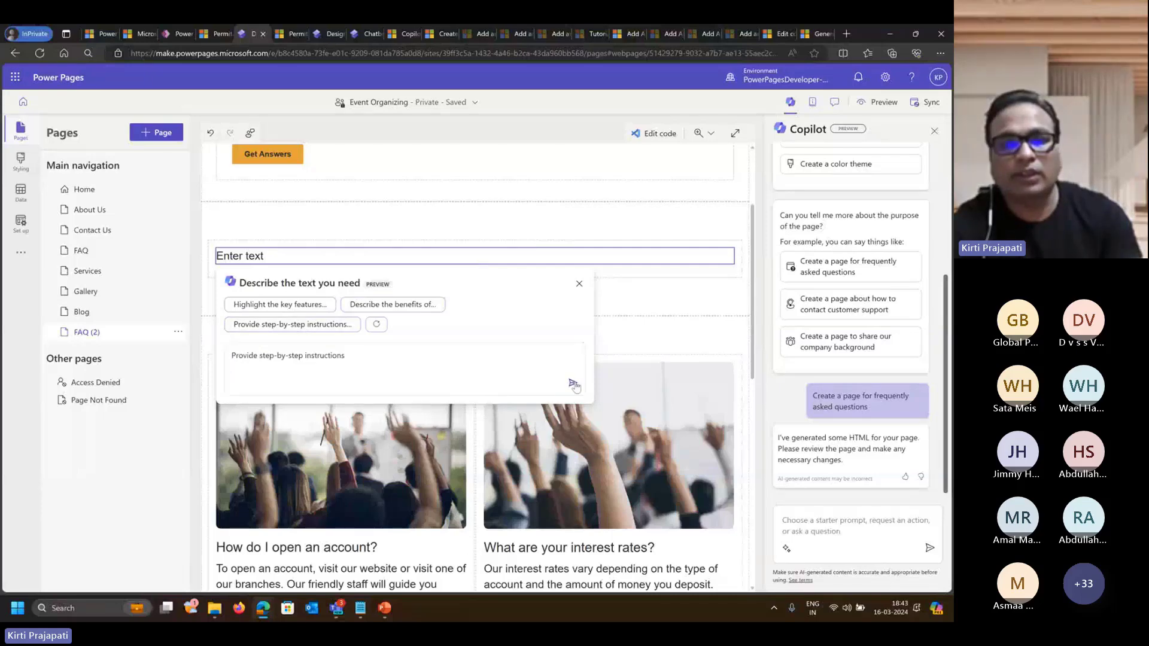
click(573, 384)
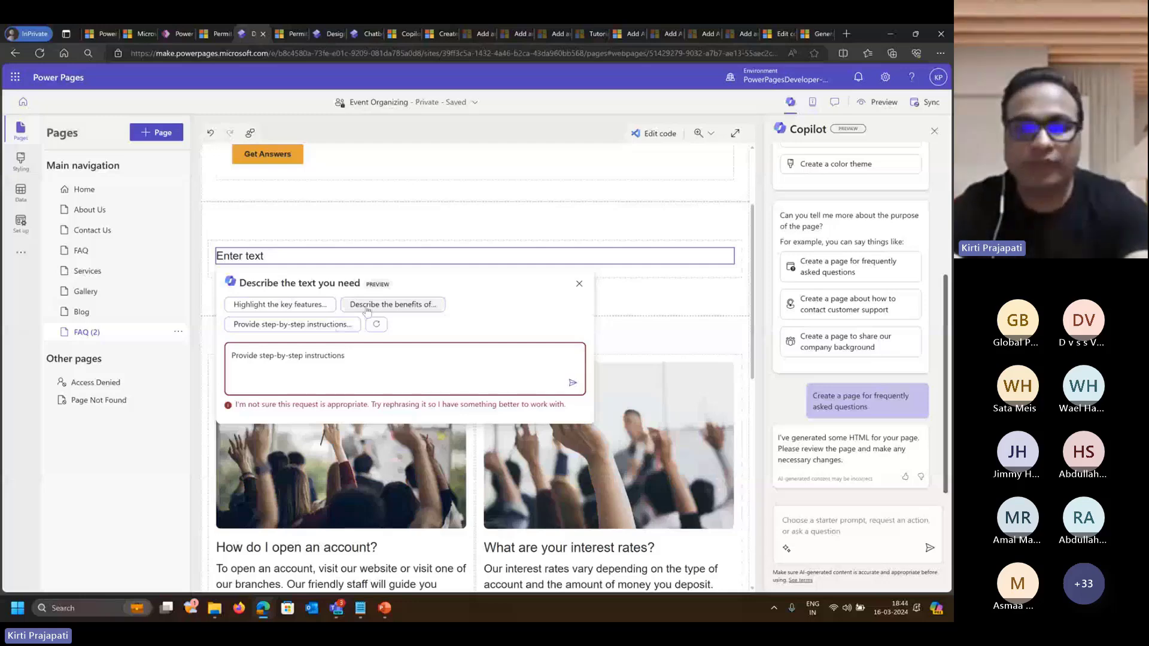
Have Copilot generate the text component's content from the description "Describe the benefits of event organizing".
click(393, 304)
text(event organizing)
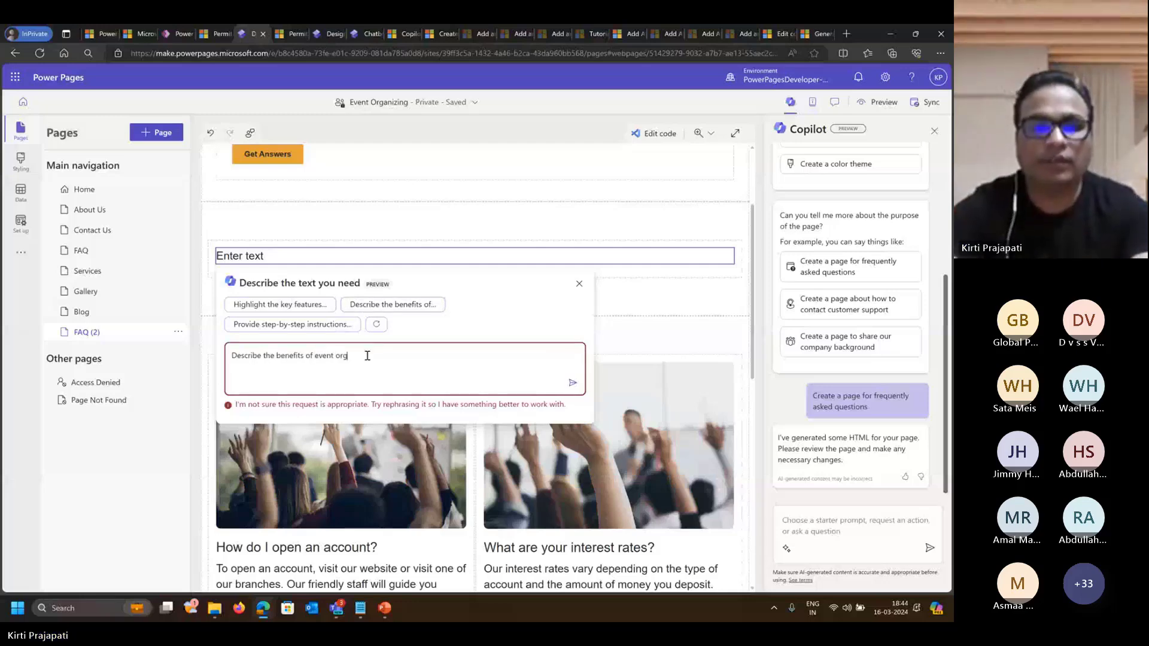
click(572, 383)
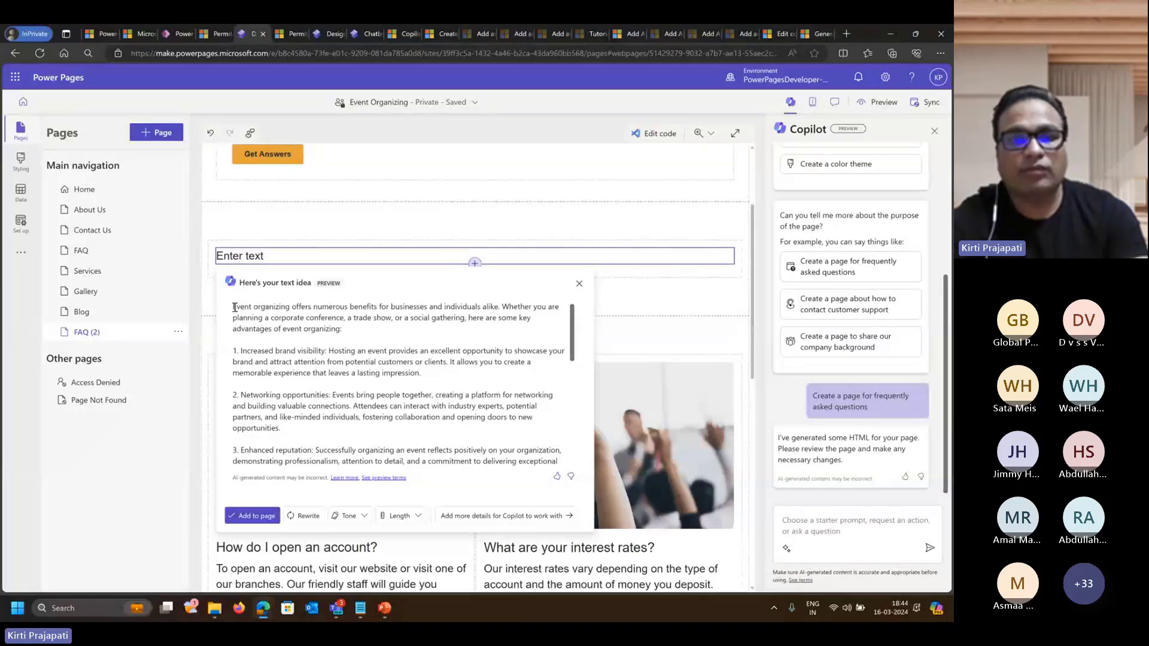
Read through the full generated text idea about the benefits of event organizing.
drag(234, 307, 347, 370)
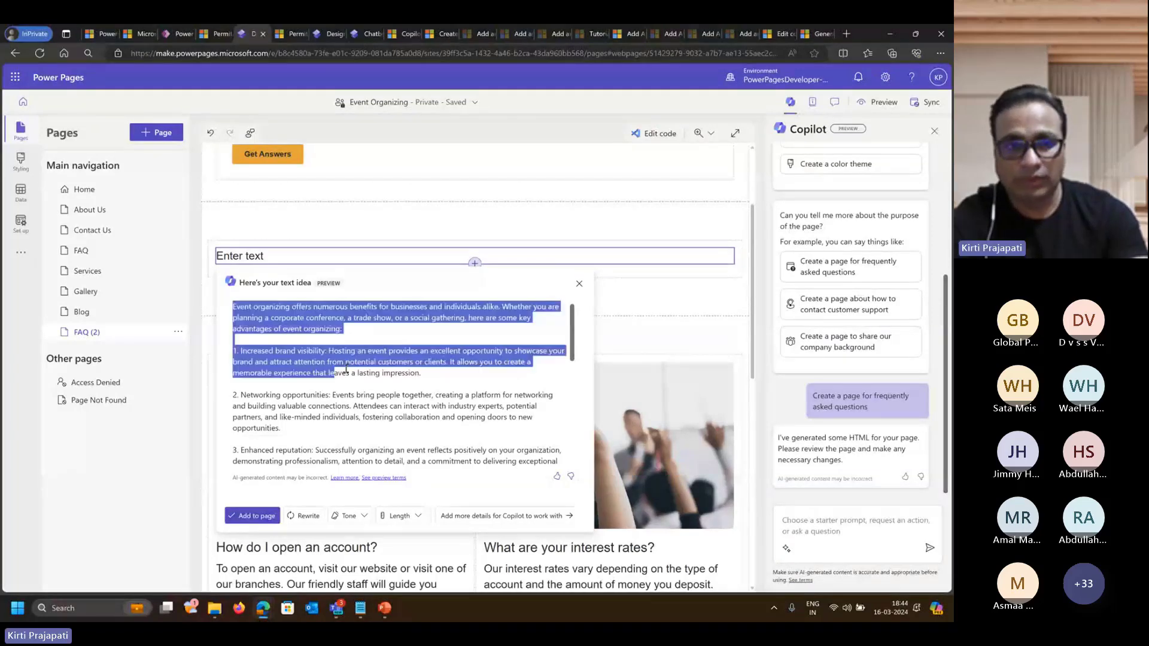
key(shift+Down)
key(shift+Down)
key(shift+Down)
key(shift+Down)
key(shift+Down)
key(shift+Down)
key(shift+Down)
key(shift+Down)
key(shift+Down)
key(shift+Down)
key(shift+Down)
key(shift+Down)
key(shift+Down)
key(shift+Down)
key(shift+Down)
key(shift+Down)
key(shift+Down)
key(shift+Down)
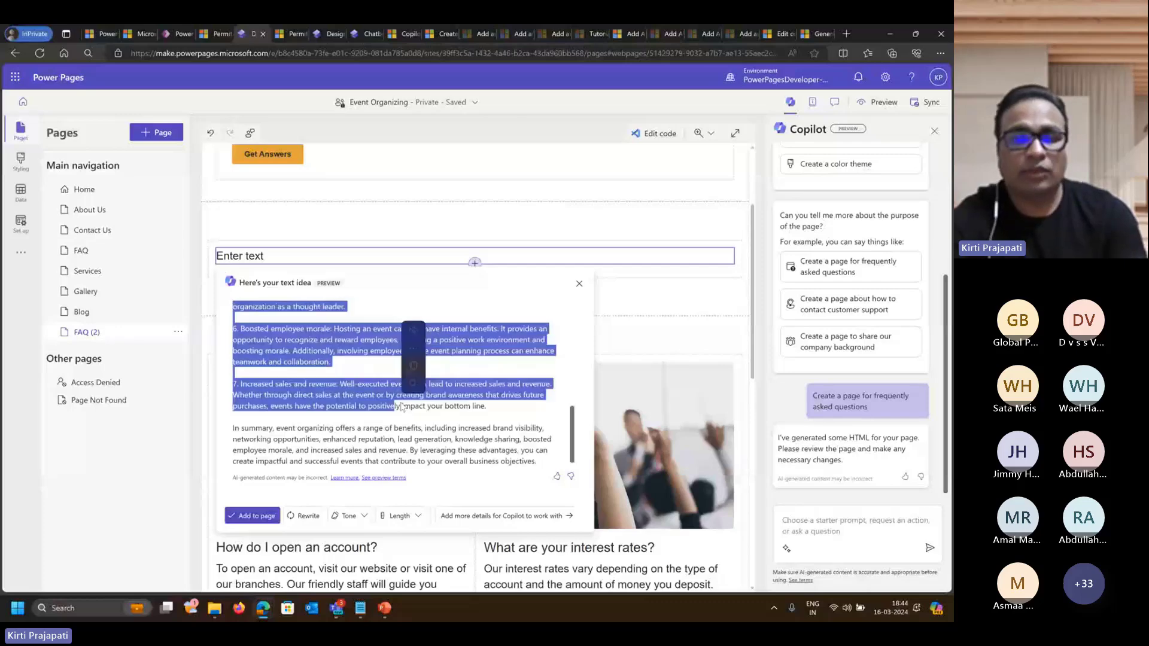
scroll(290, 347, up, 2)
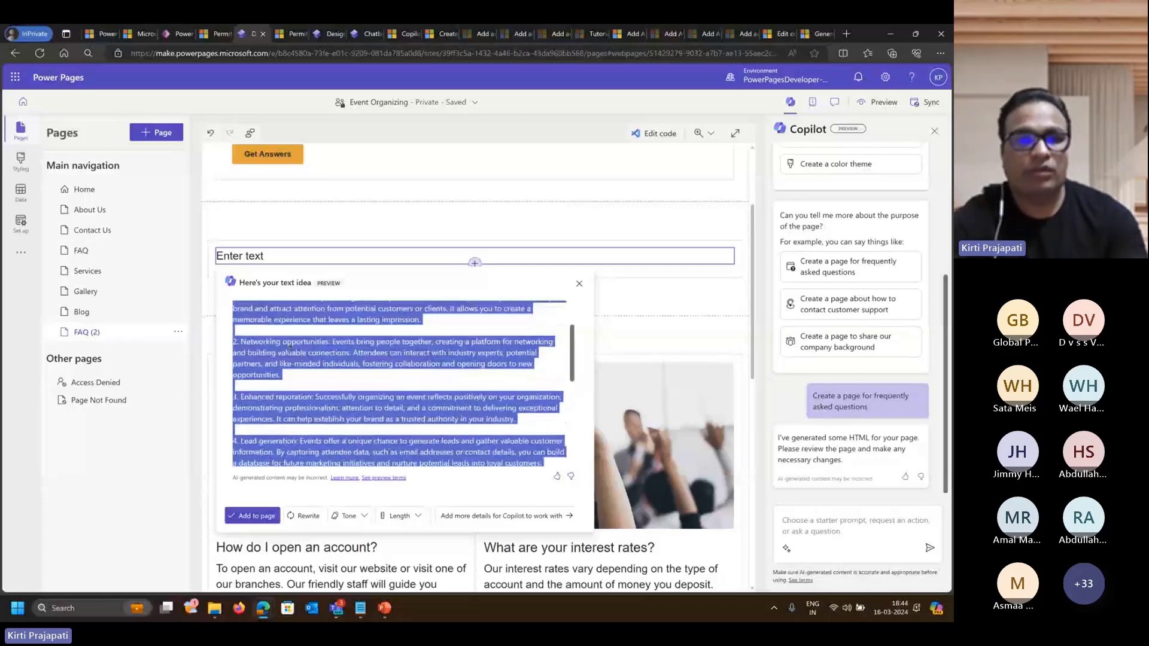
click(321, 371)
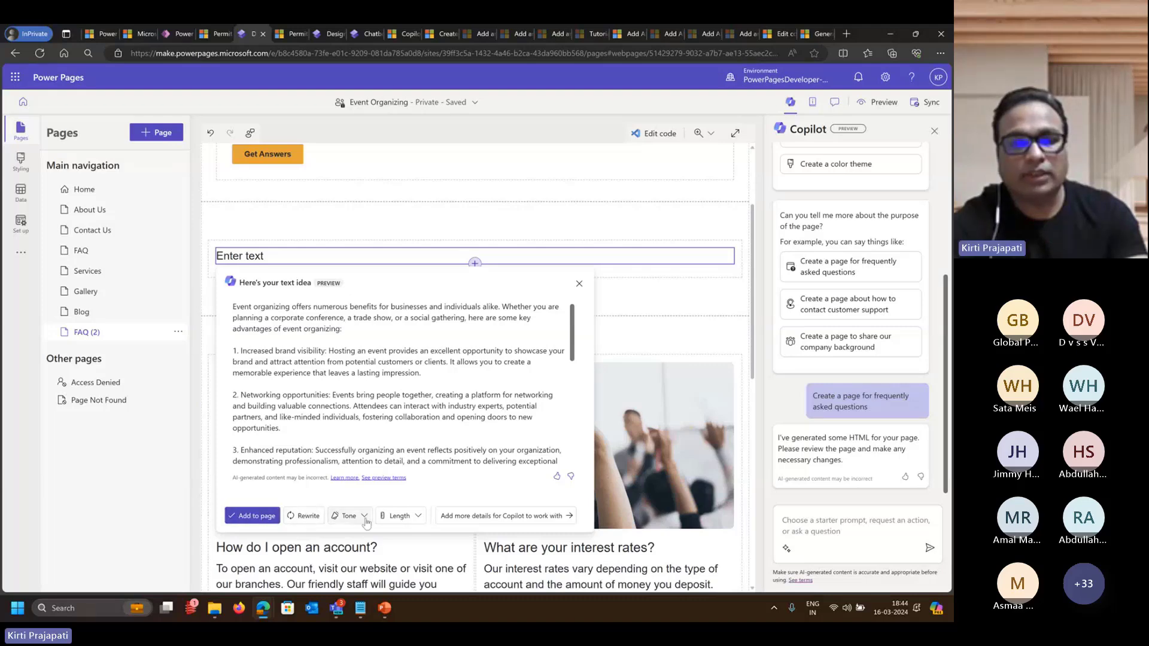
Check the length options for the generated text, add the text to the page and review it there.
click(416, 518)
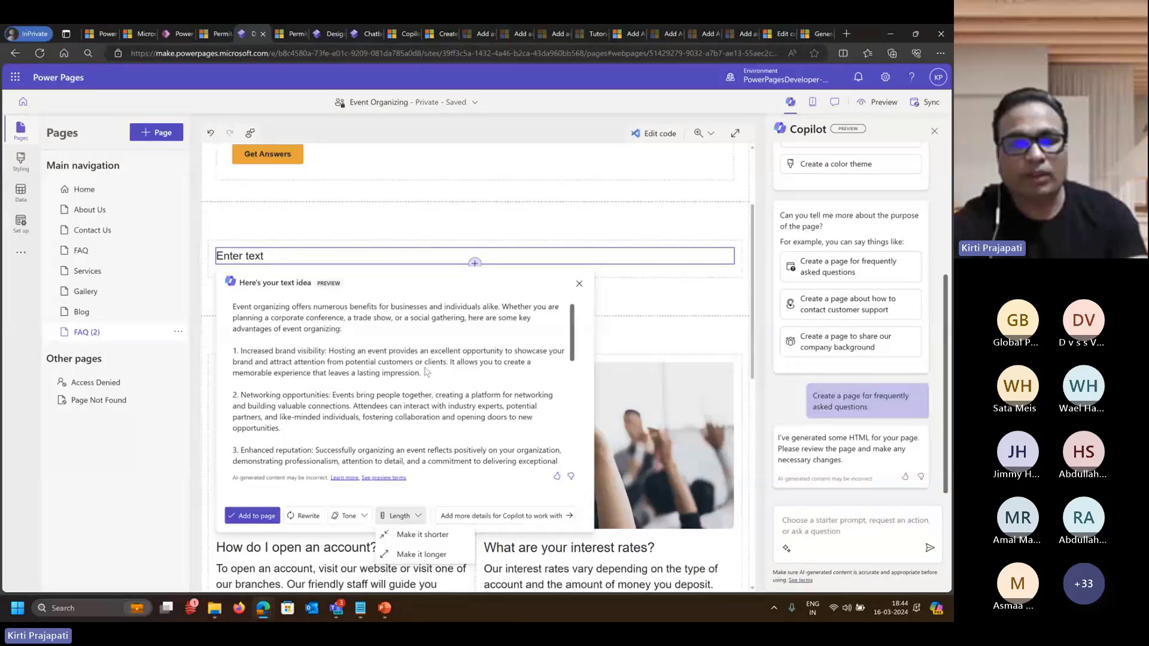
scroll(427, 372, down, 6)
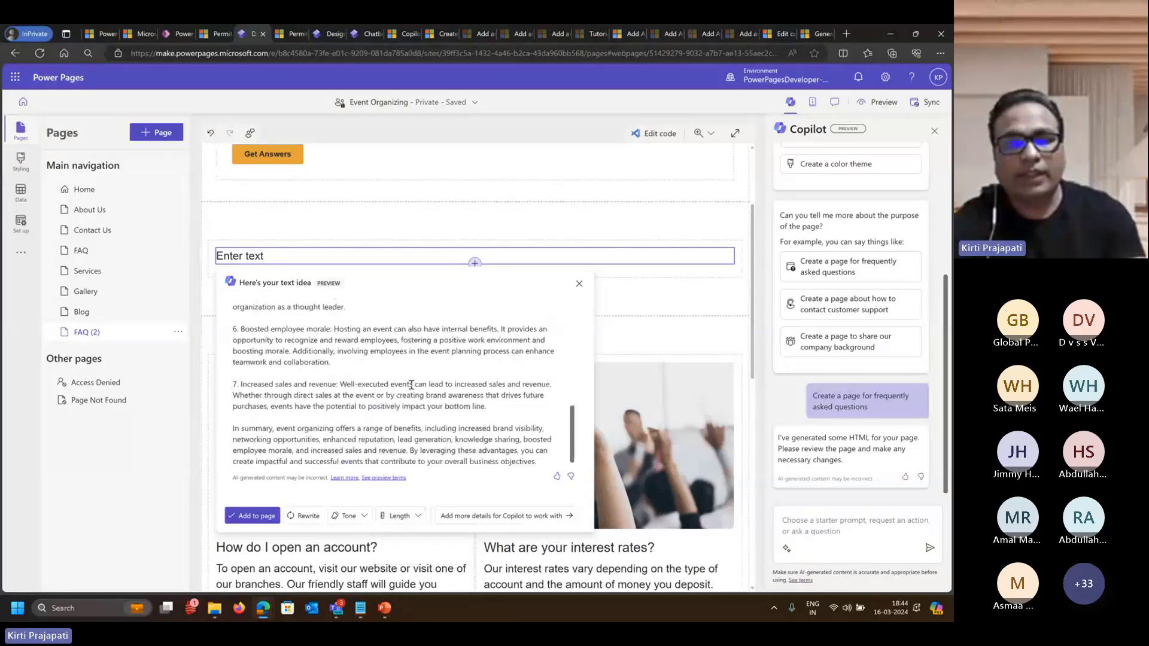
click(254, 517)
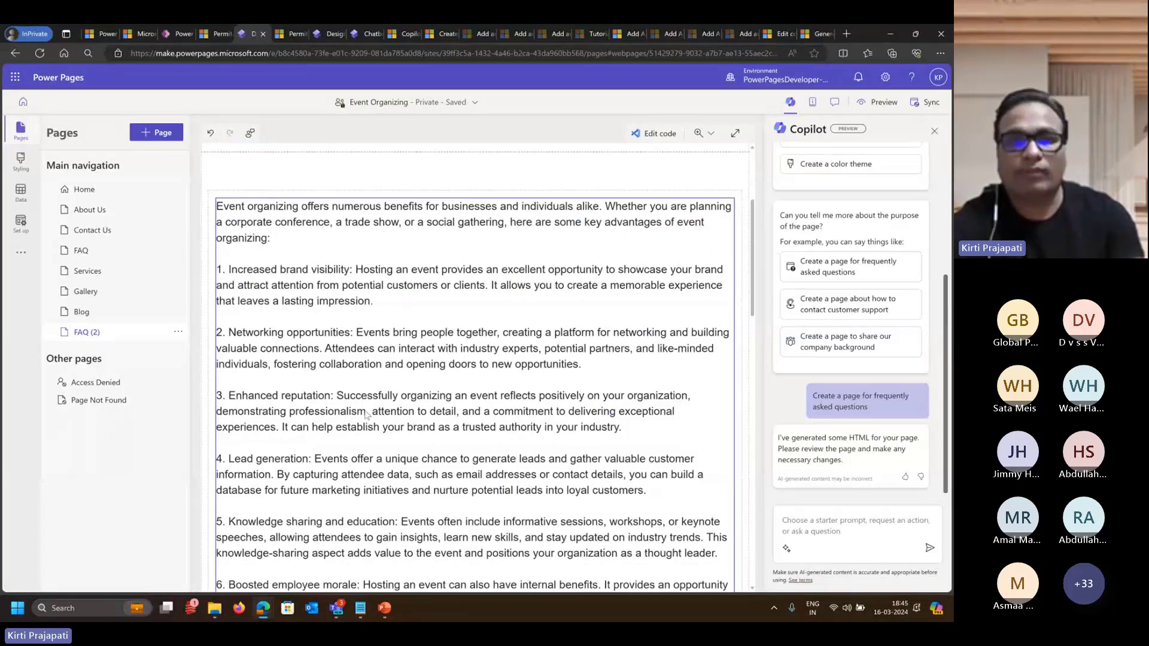
scroll(363, 413, down, 5)
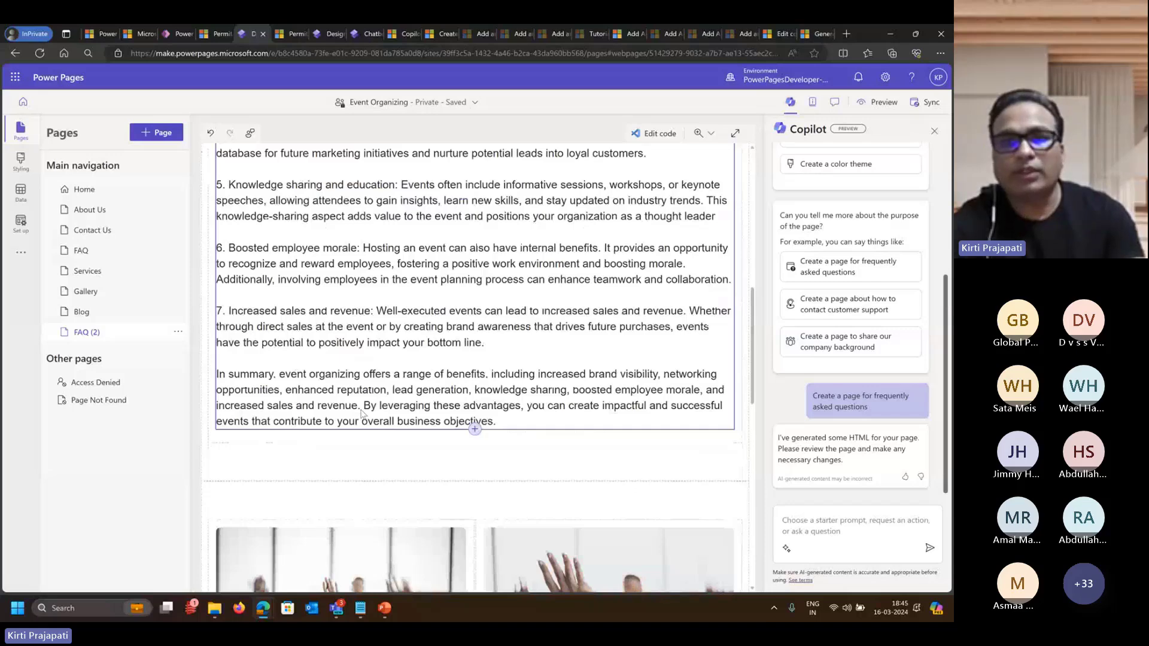
Sync the site and preview it in the browser, checking the FAQ (2) page's address and the Home page.
click(928, 103)
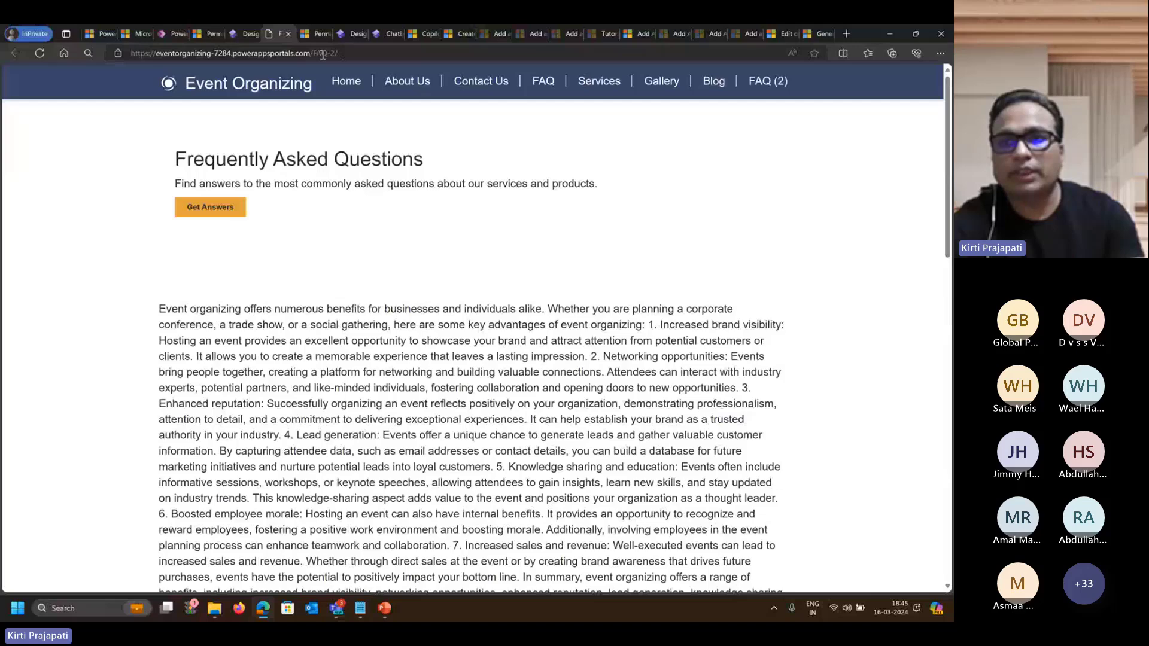
drag(312, 53, 358, 52)
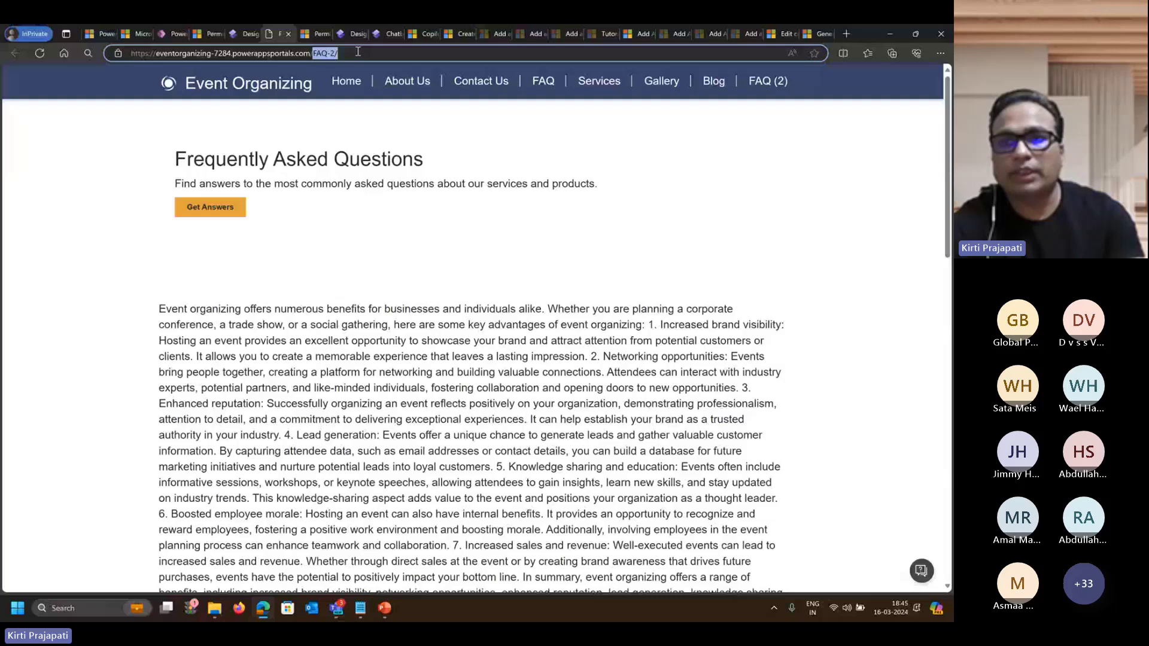
click(348, 84)
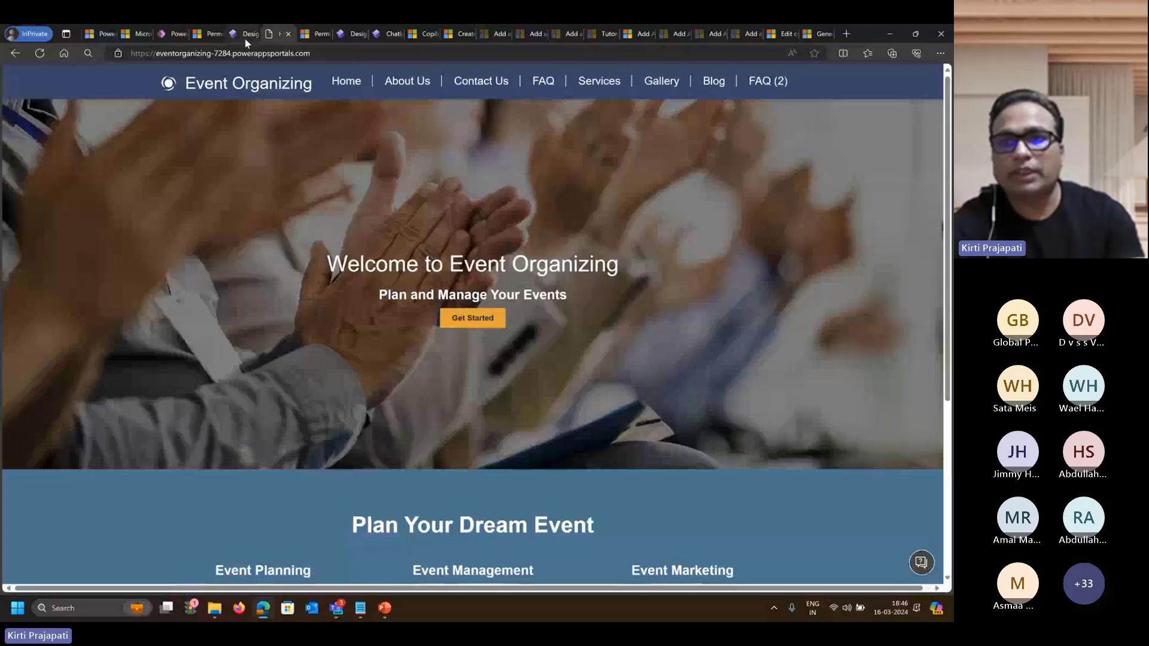
Return to the design studio and review the content of the Contact Us page.
click(244, 37)
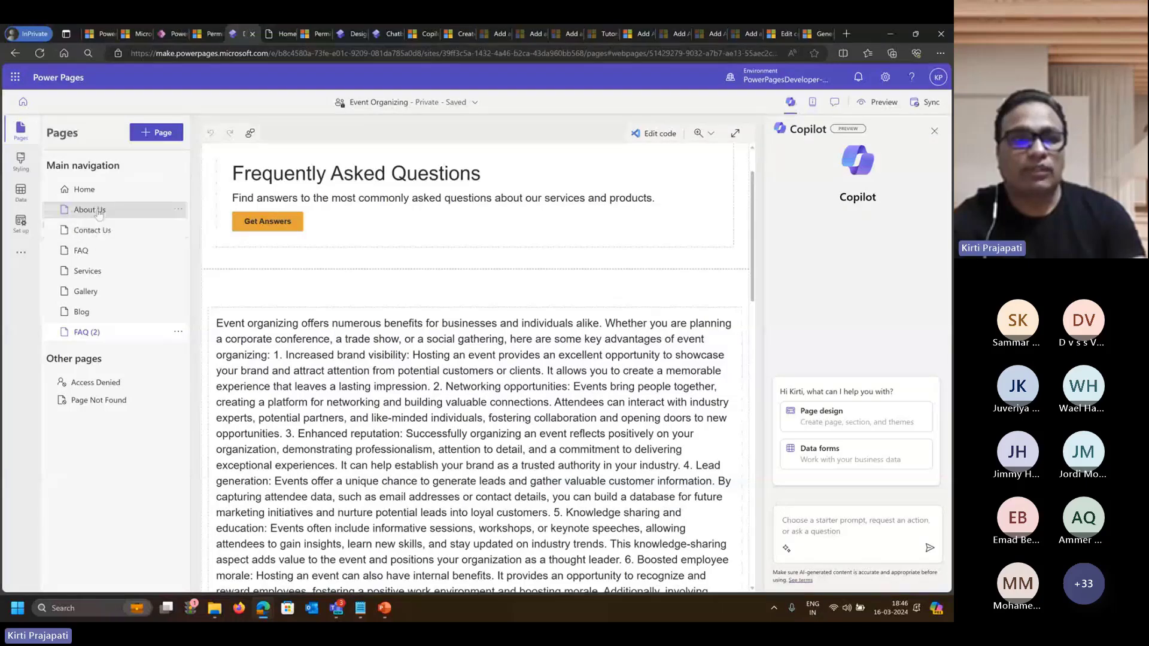
click(87, 233)
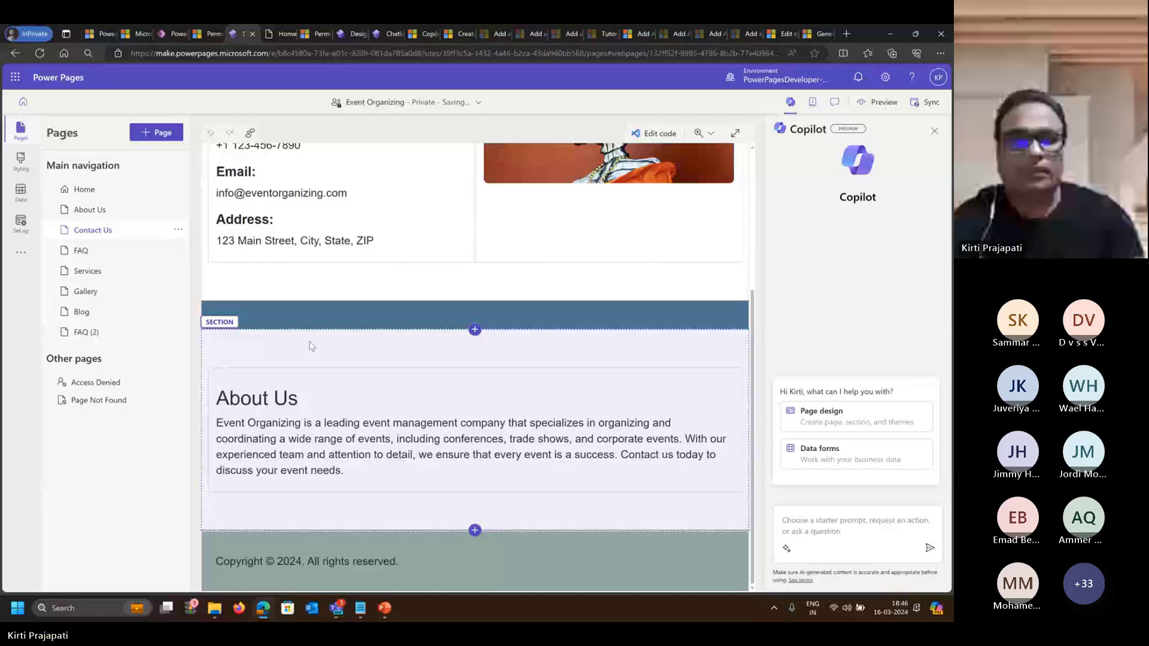
scroll(263, 359, up, 4)
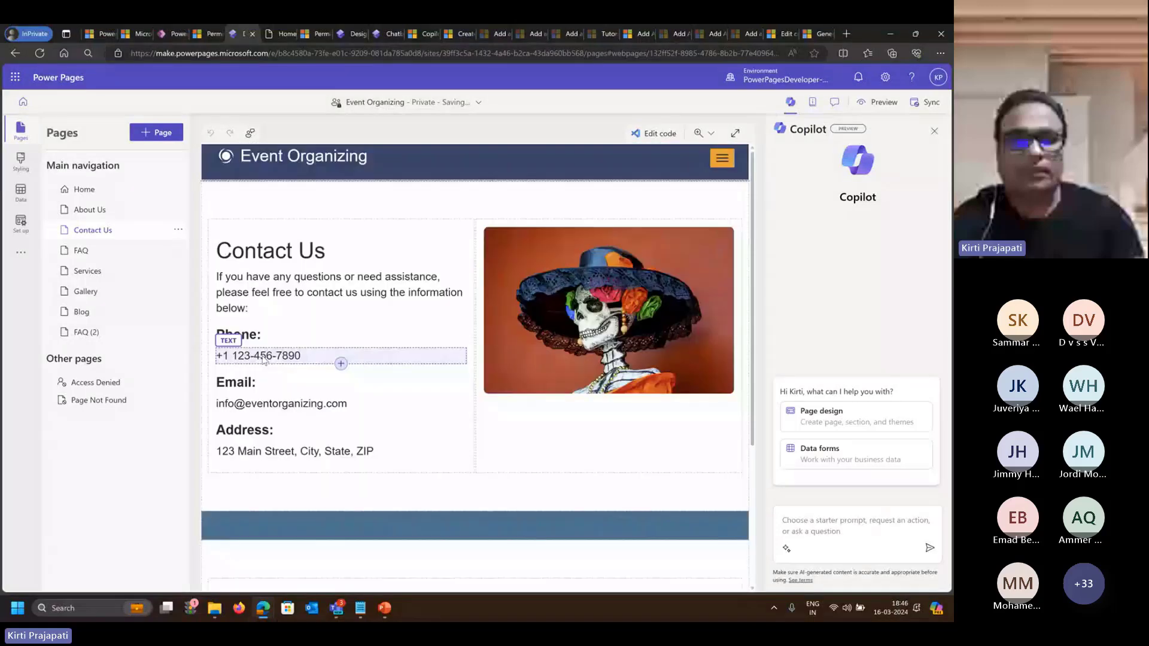
Open the Home page and try to have Copilot build a data form from the suggestion "Create a form to apply for a credit card".
click(88, 190)
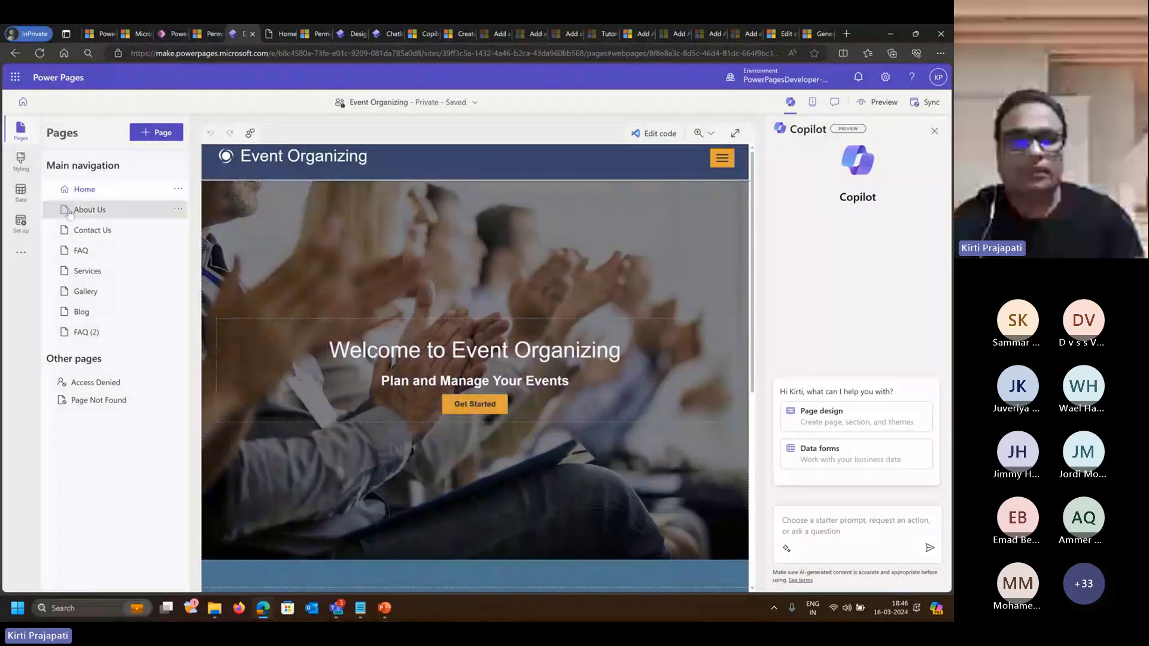
click(843, 456)
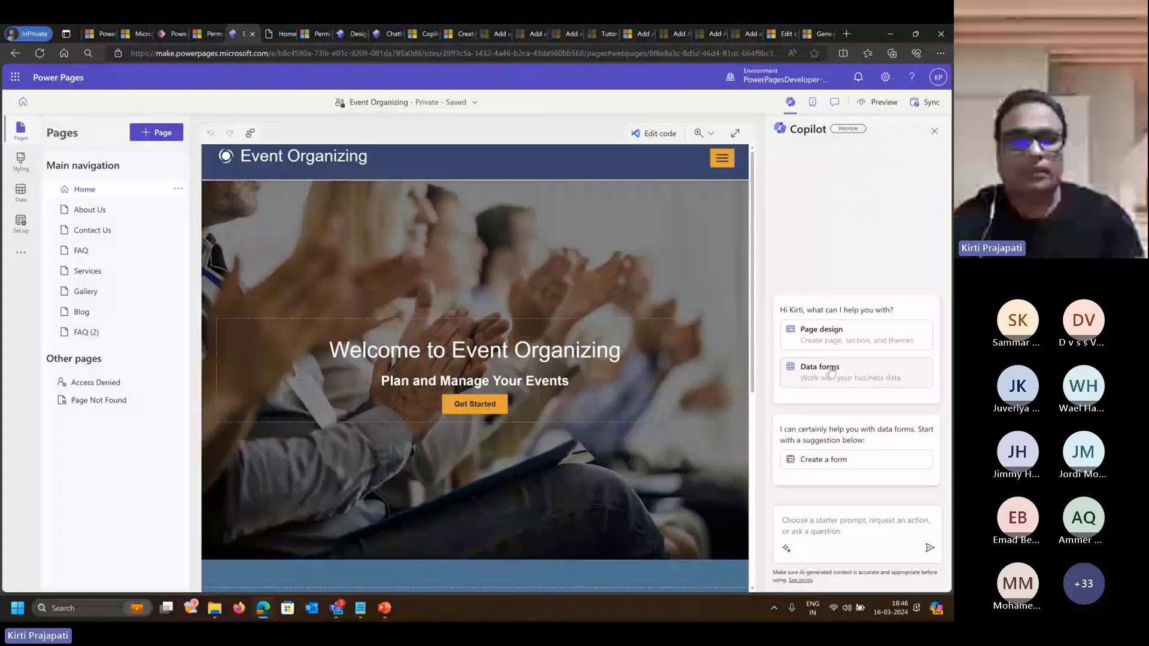
click(850, 460)
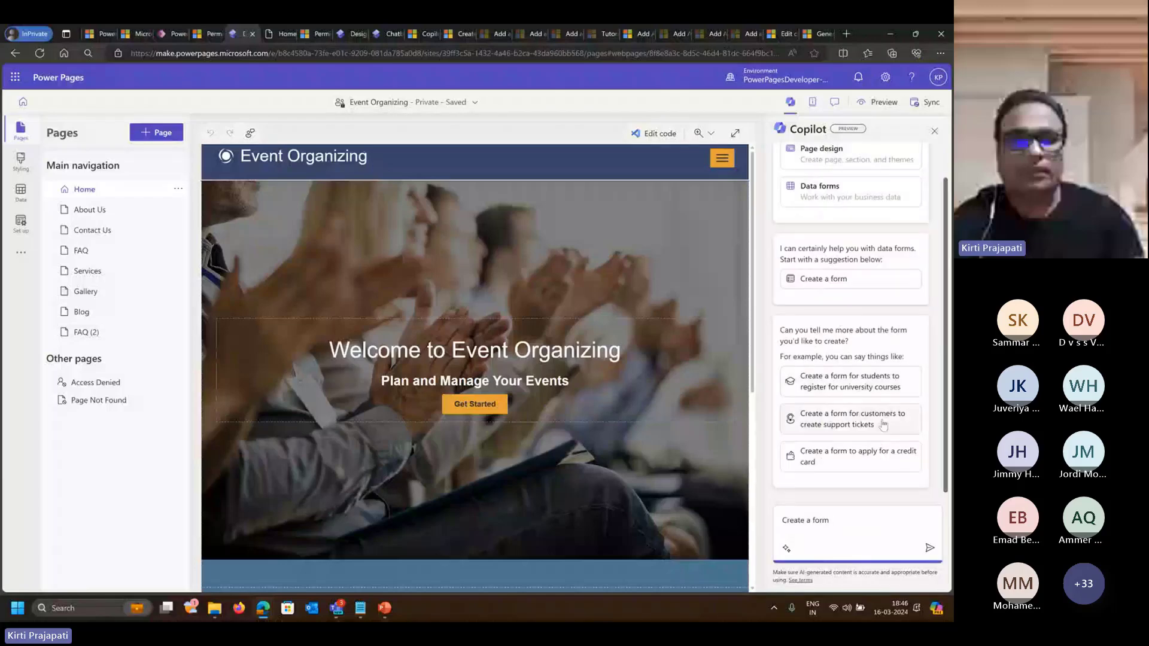
click(851, 455)
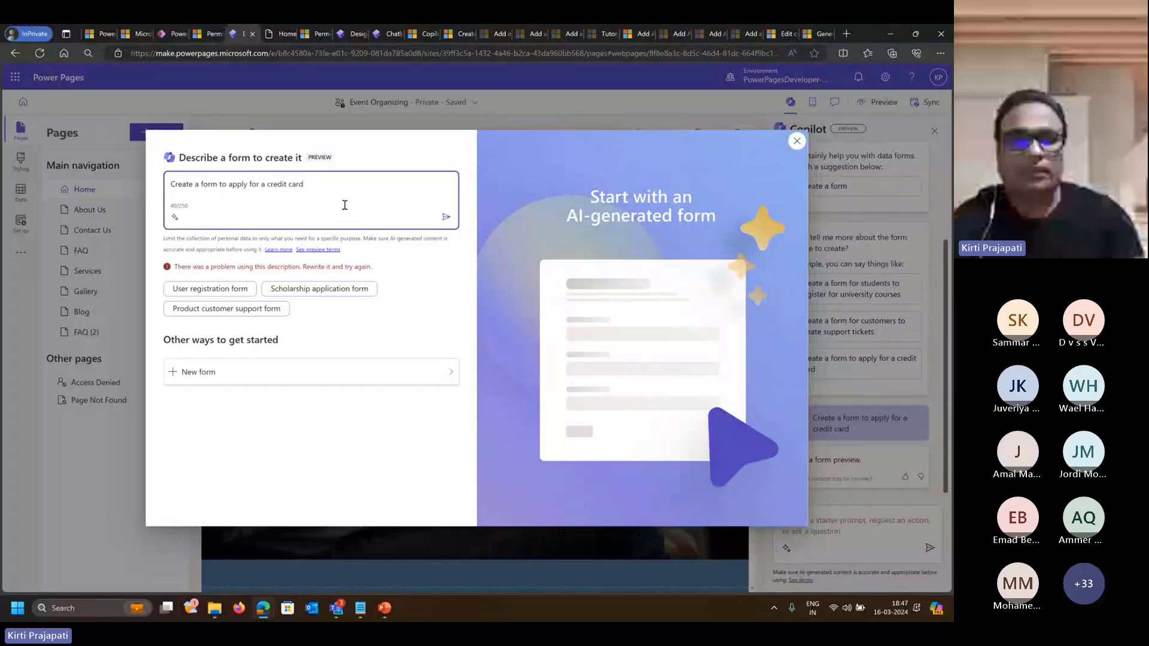
Have Copilot generate the form from the description "Create a form to apply for a credit card" and review the previewed fields.
click(446, 219)
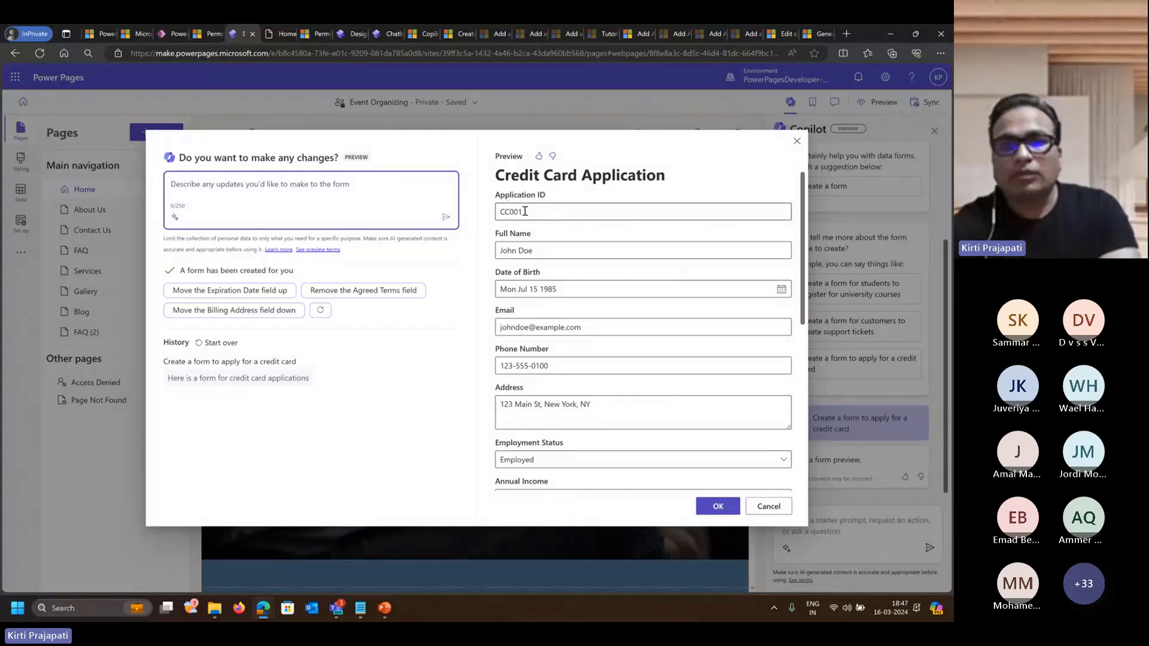
double_click(511, 212)
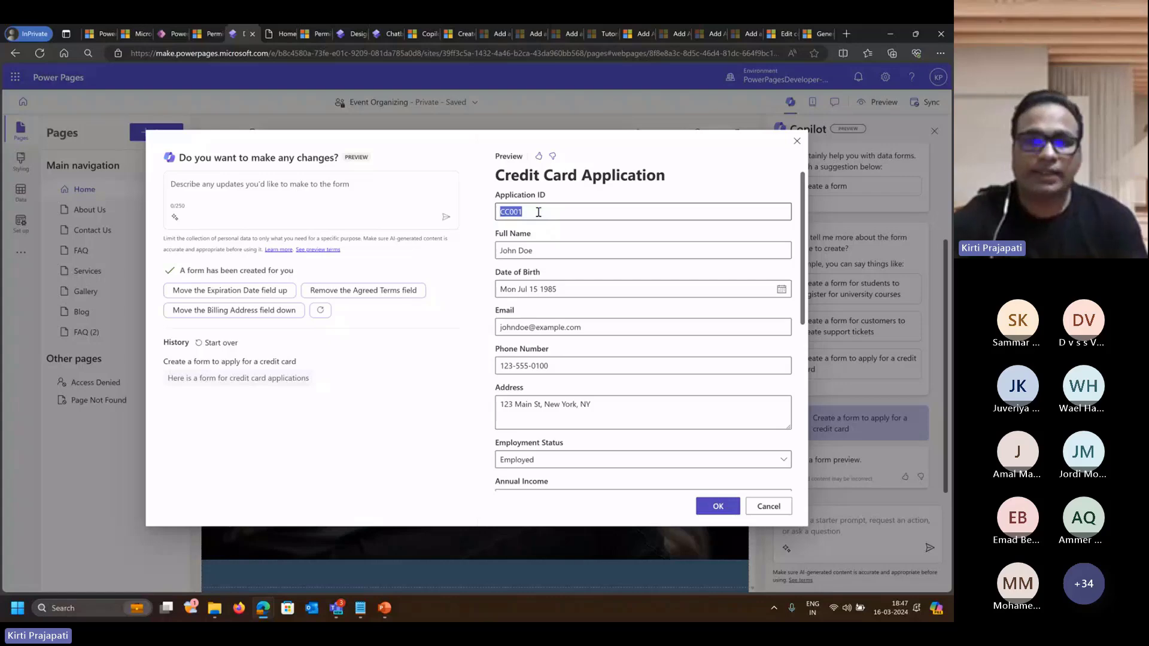
scroll(538, 212, down, 6)
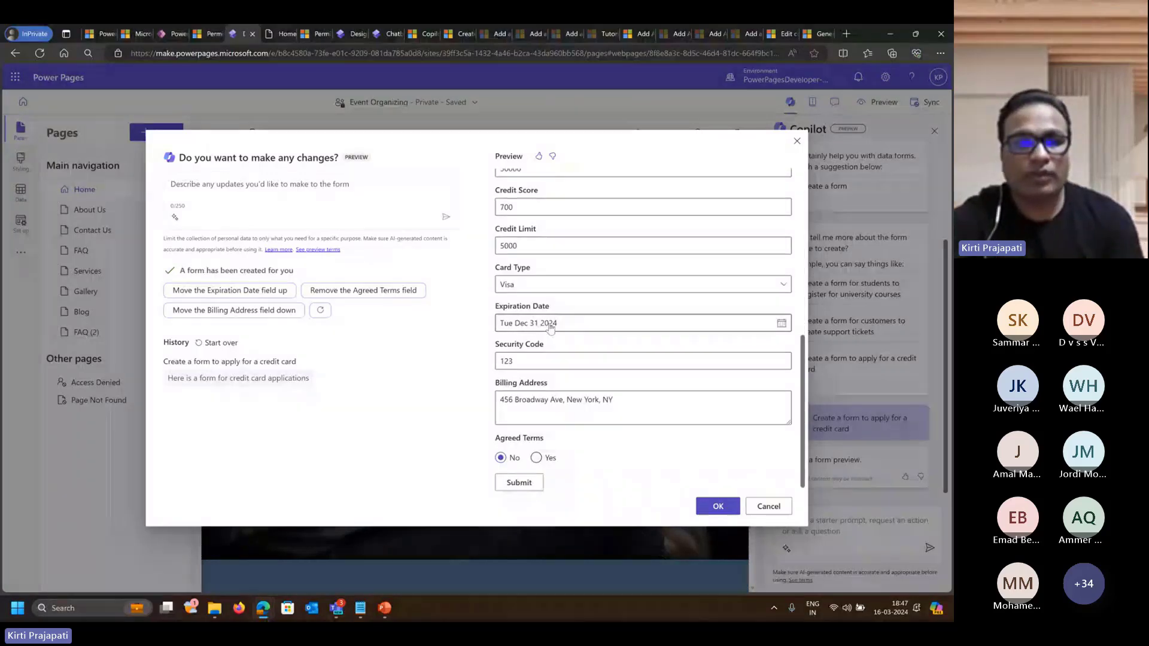
scroll(577, 270, up, 6)
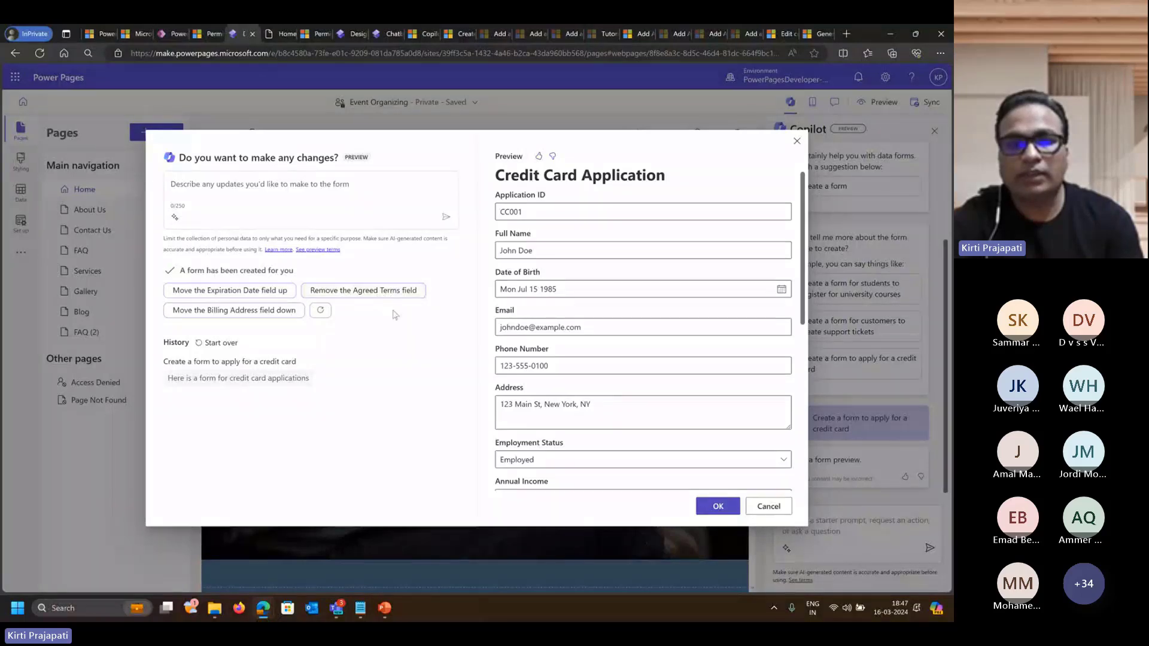
scroll(718, 335, down, 5)
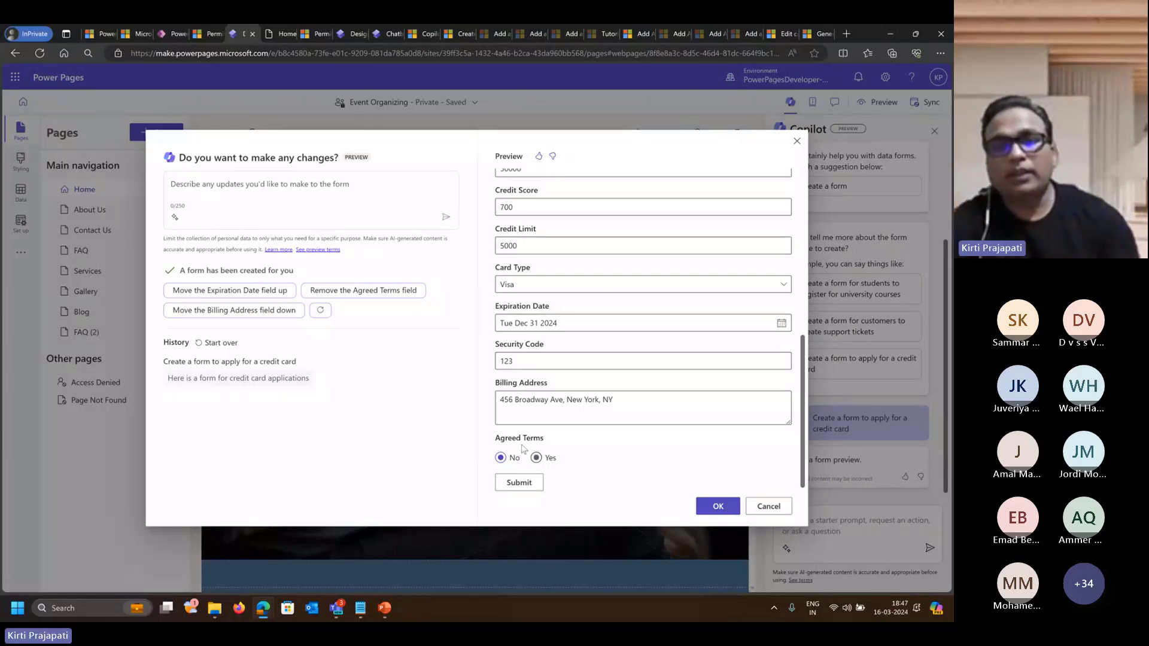
Apply Copilot's suggestion to remove the Agreed Terms field and check the updated form preview.
click(377, 291)
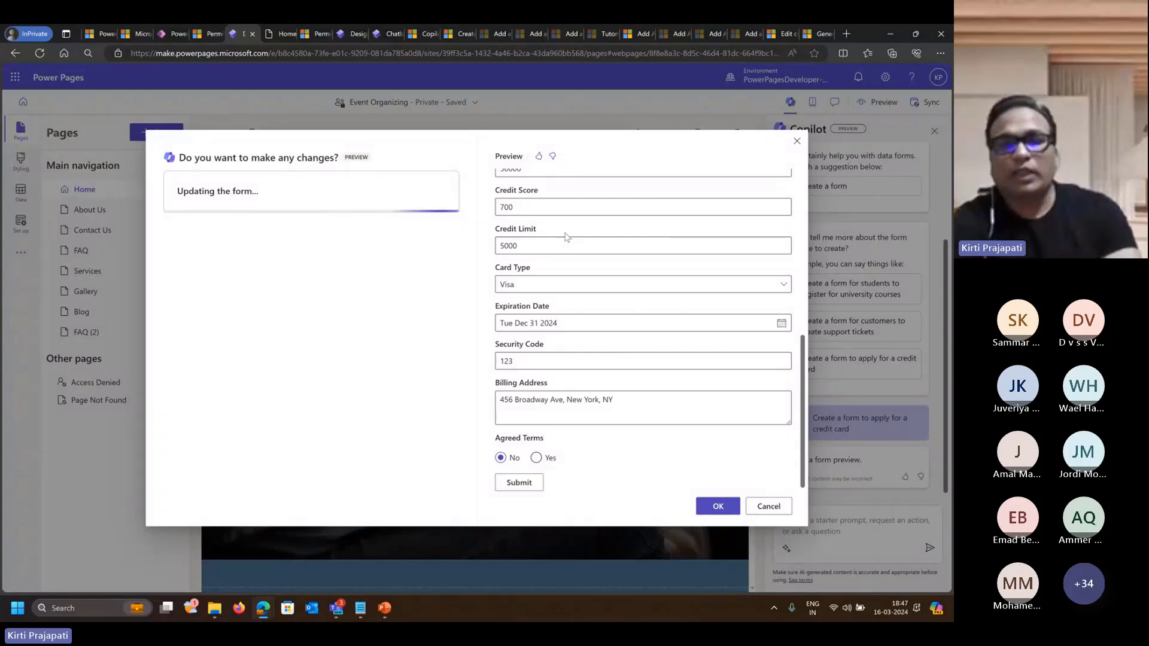
scroll(604, 344, down, 5)
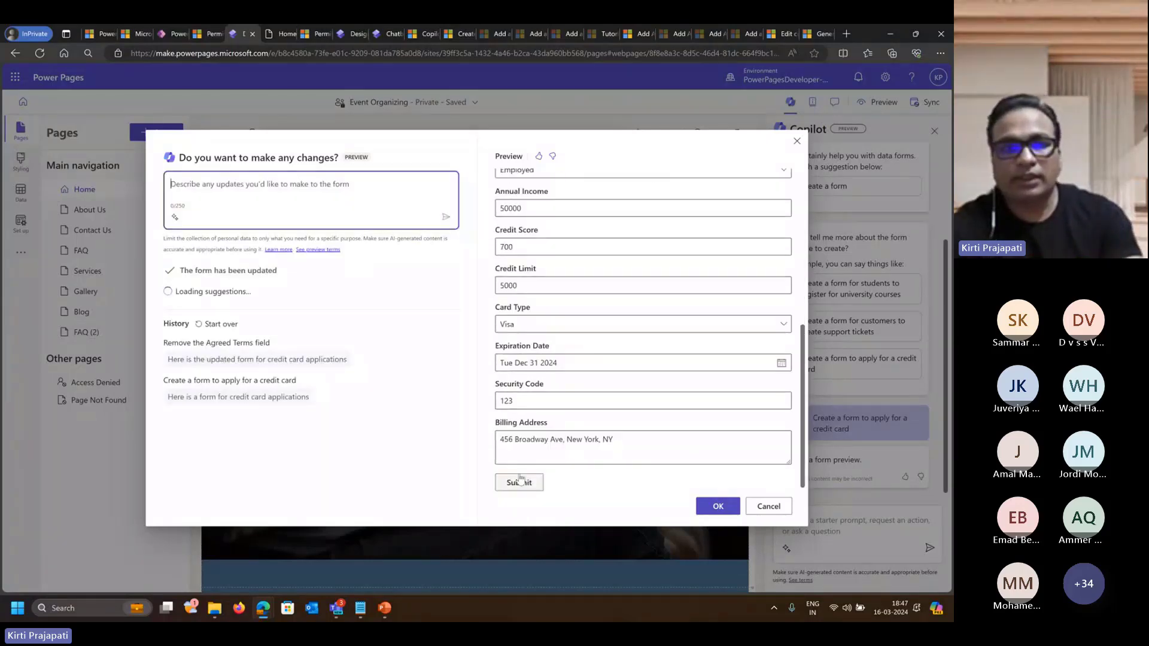
scroll(583, 300, up, 5)
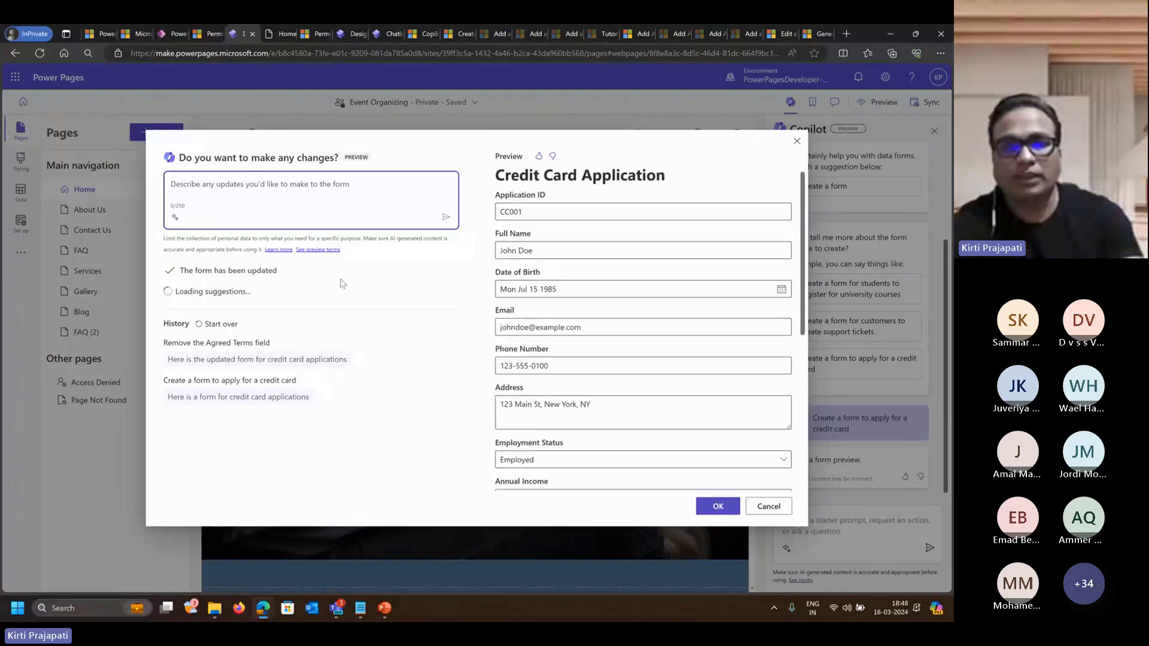
scroll(589, 441, down, 5)
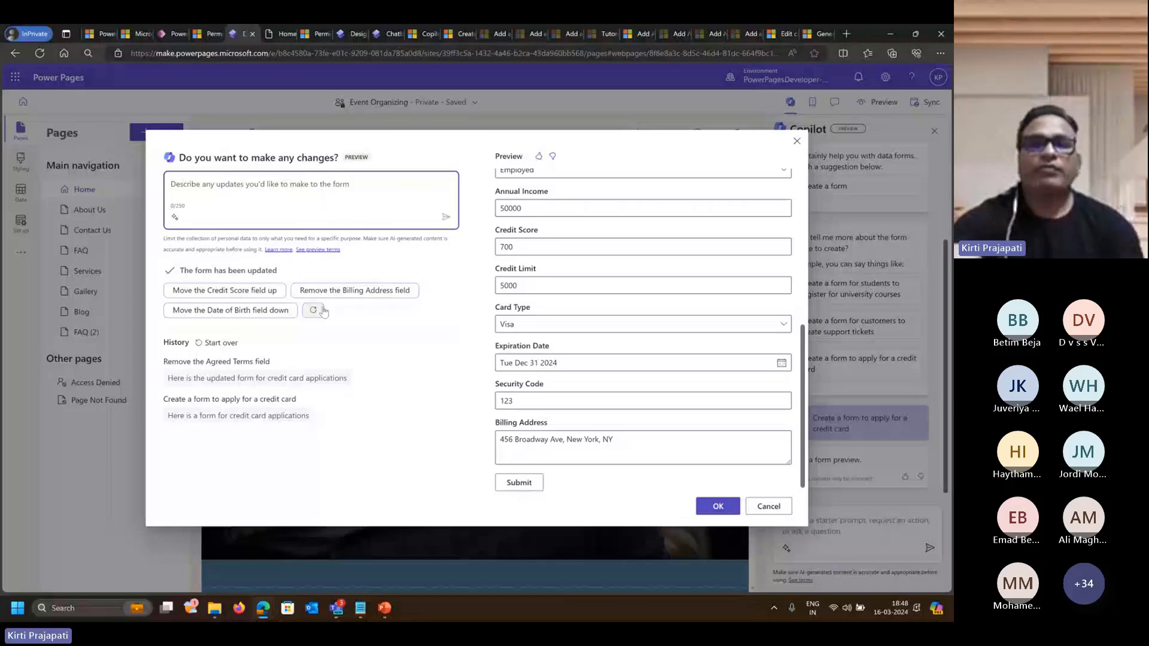
Accept the previewed credit card application form and add it to the Home page.
click(311, 416)
scroll(578, 195, up, 1)
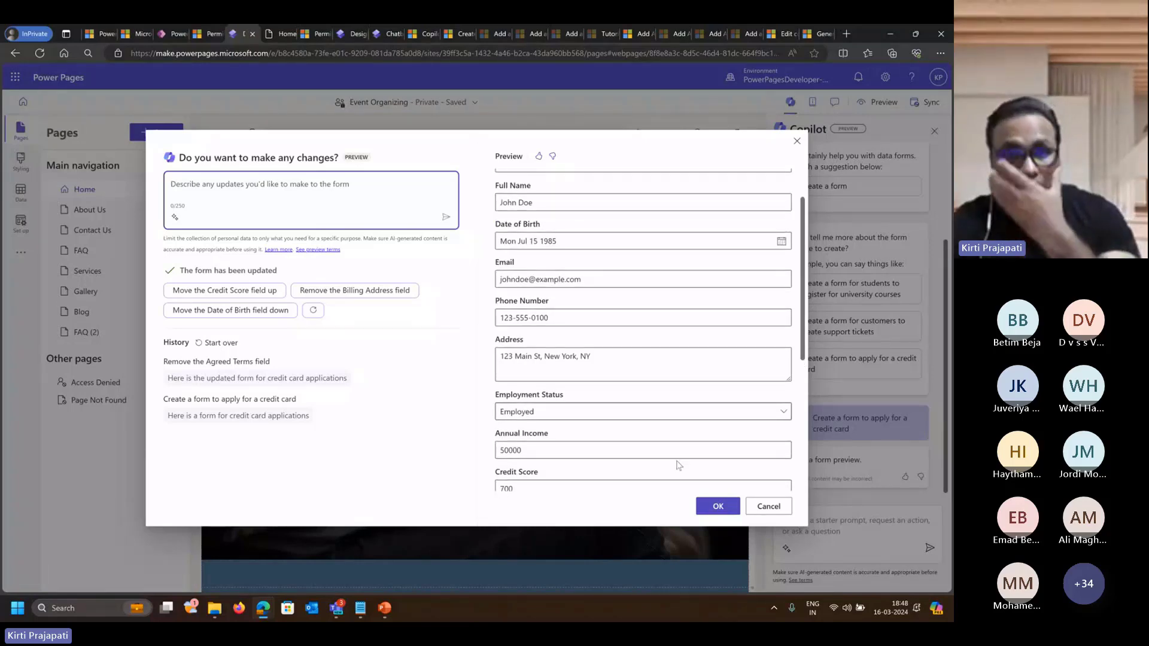
key(Return)
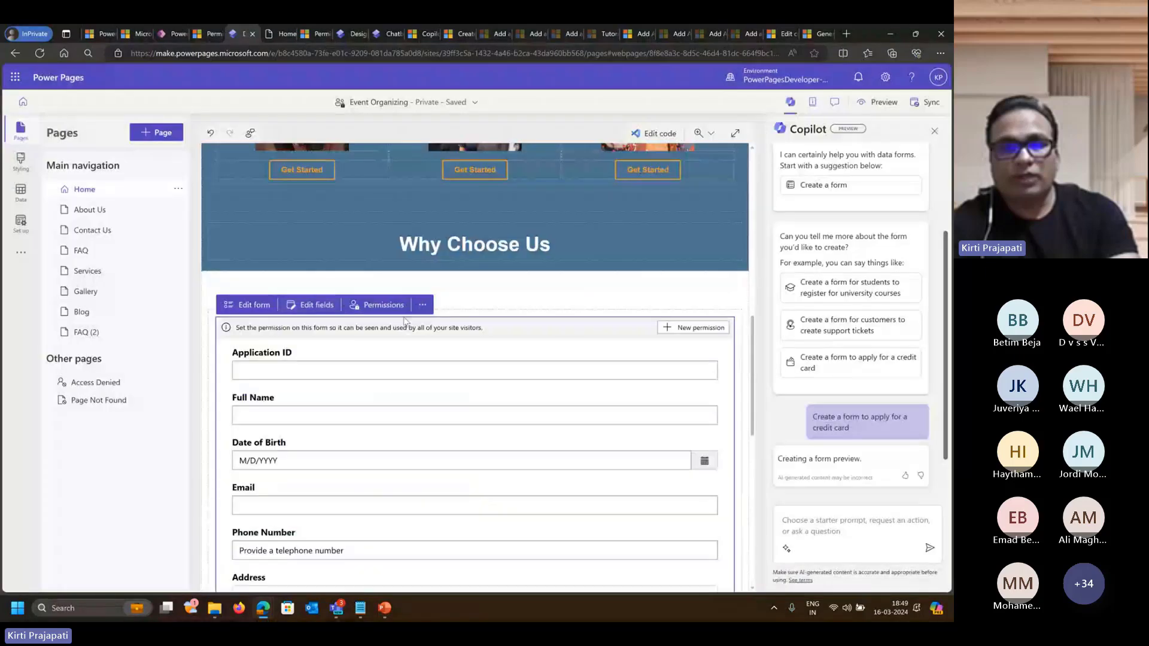
Review the credit card form's fields and permission notice on the Home page, along with the sections above it.
scroll(406, 322, down, 4)
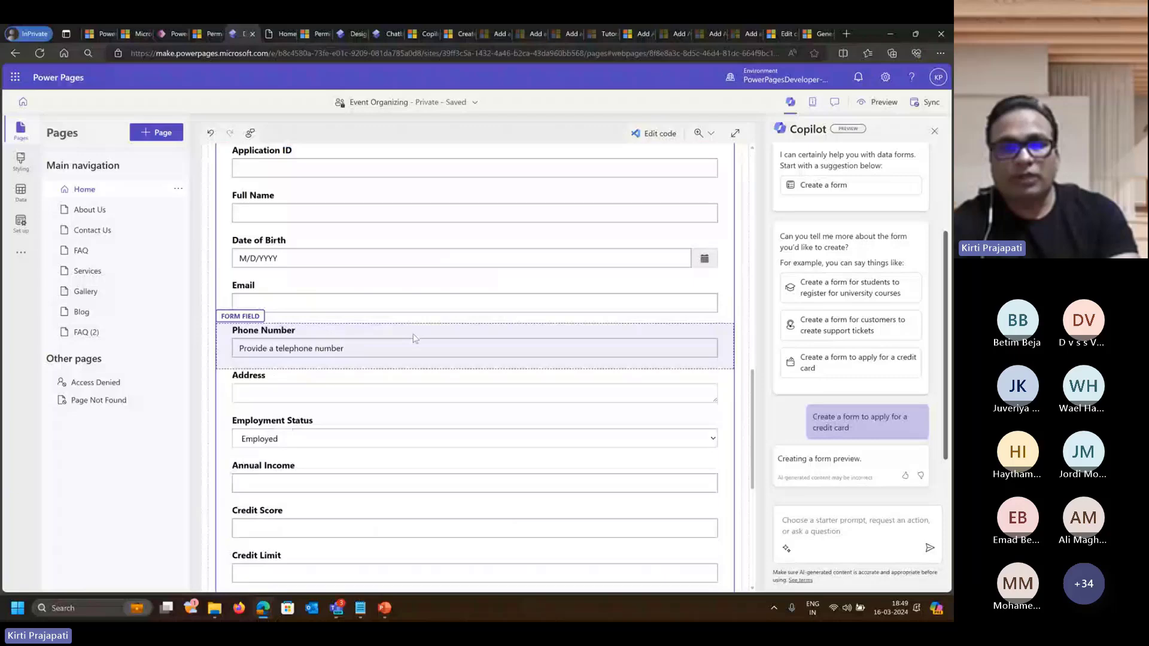
scroll(413, 338, down, 5)
scroll(461, 357, up, 7)
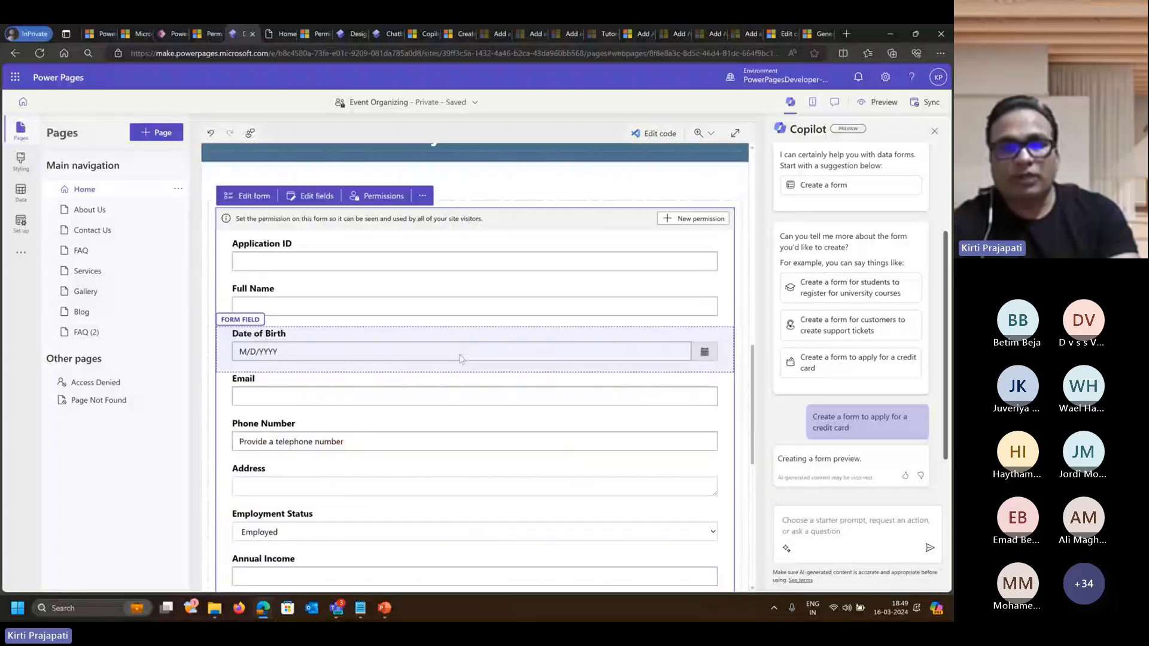
scroll(461, 358, up, 3)
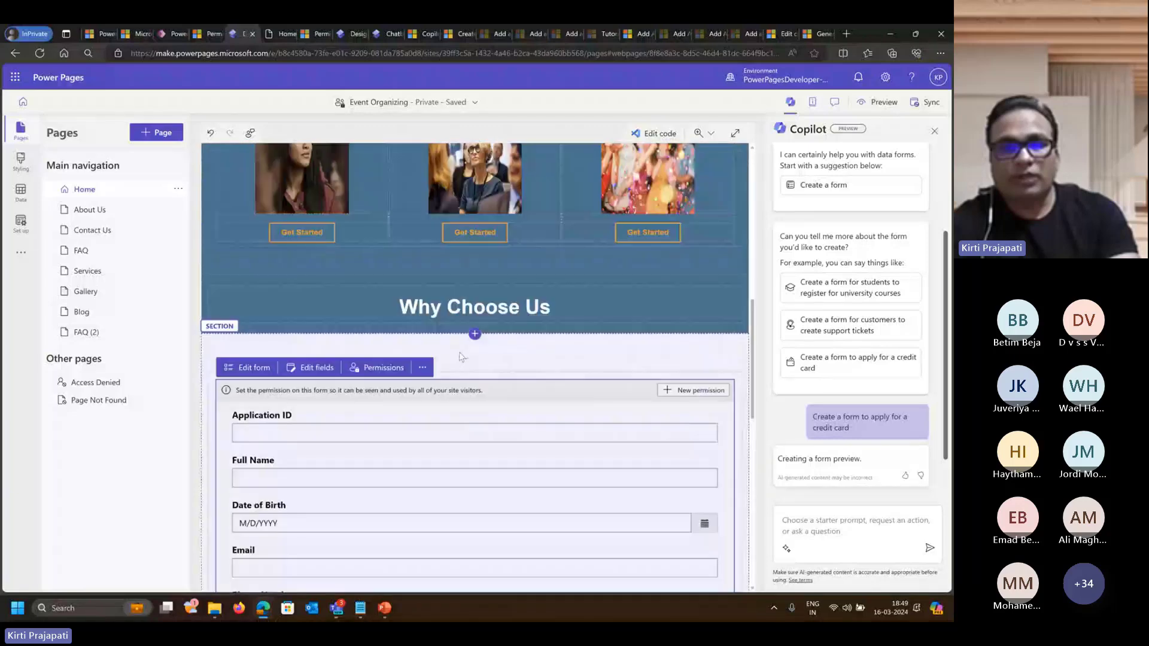
scroll(374, 292, down, 3)
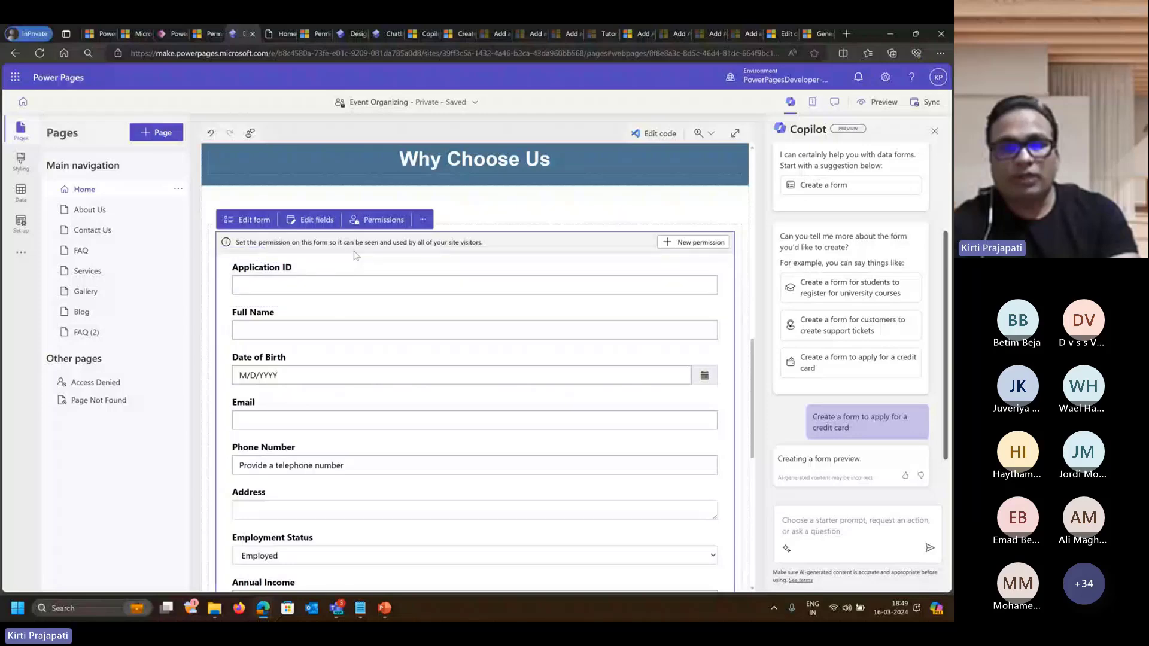
scroll(371, 317, down, 9)
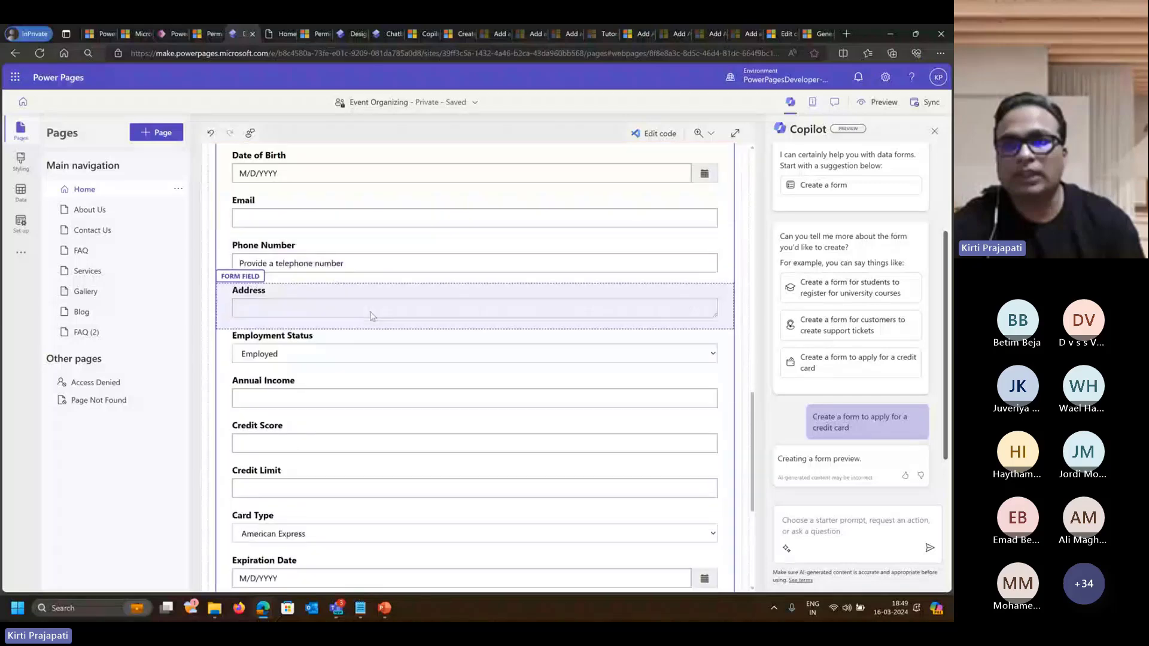
scroll(371, 319, up, 7)
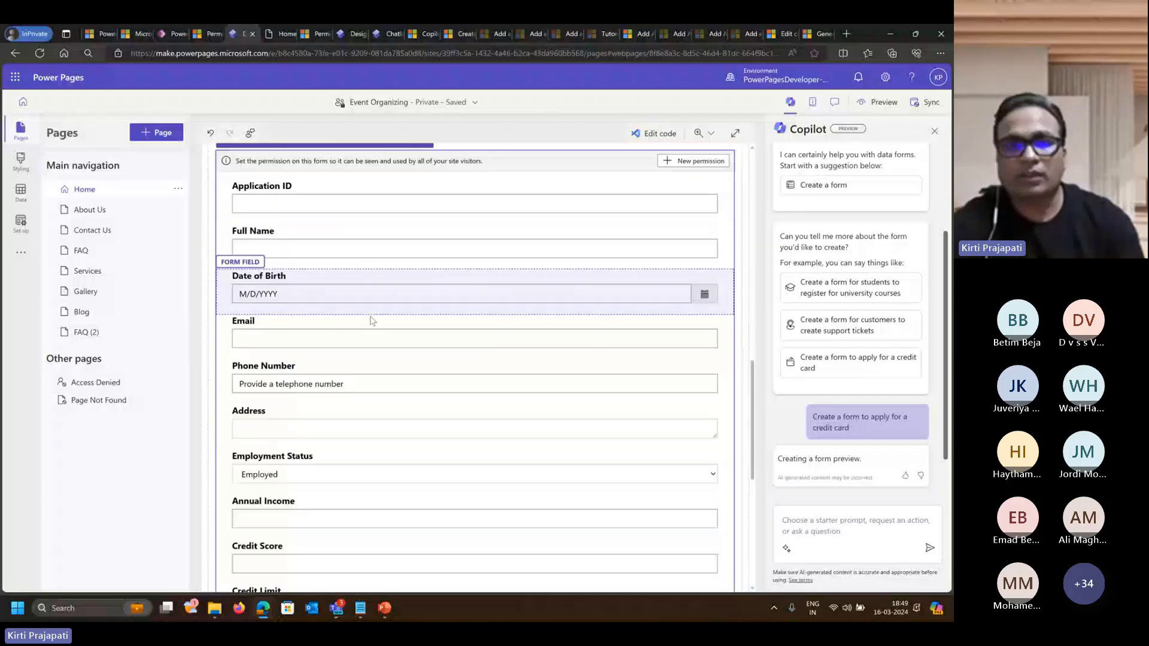
scroll(371, 321, up, 6)
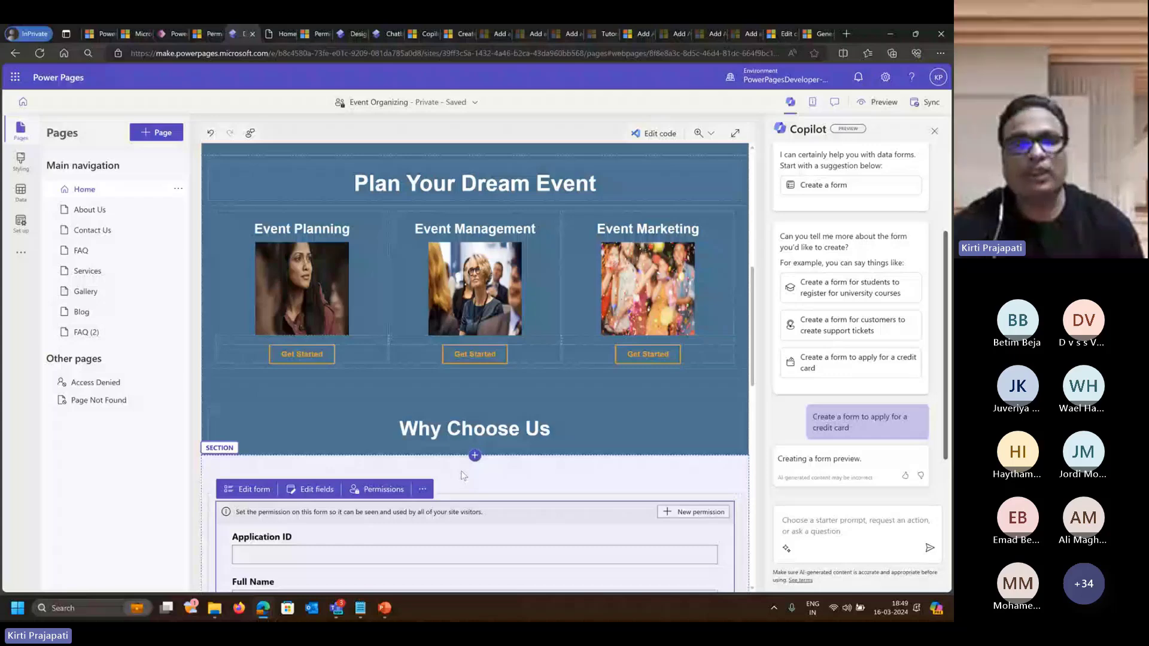
scroll(462, 476, up, 1)
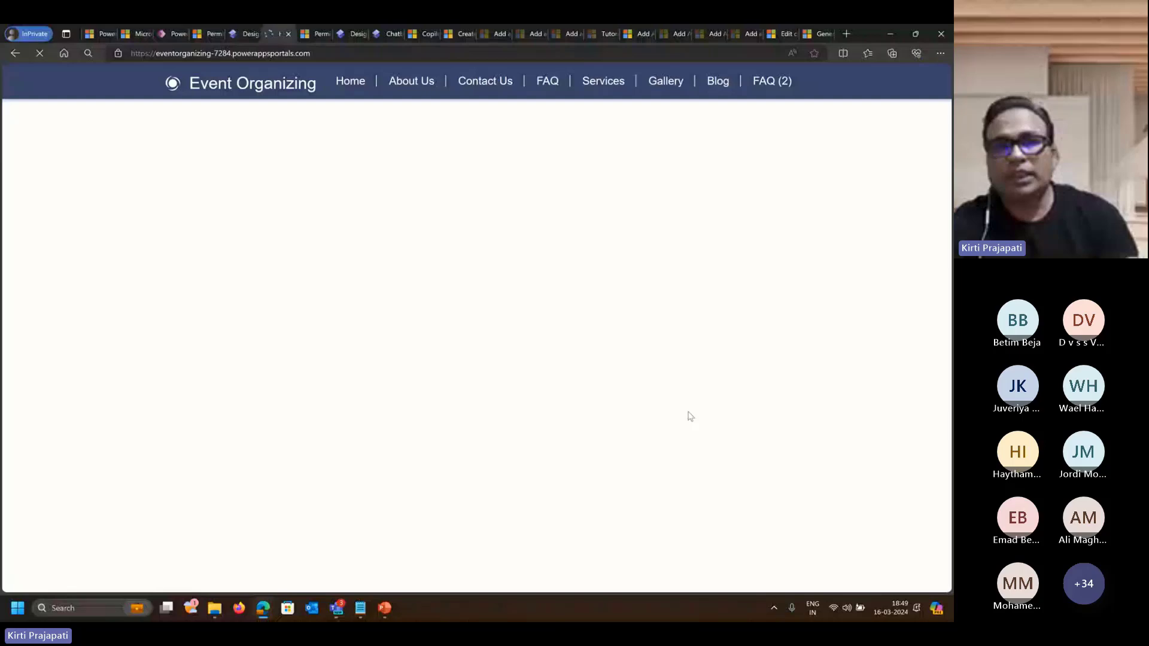
Return to the Event Organizing site in the design studio and open its chatbot settings to examine the "Create and test chatbot" option.
key(ctrl+shift+Tab)
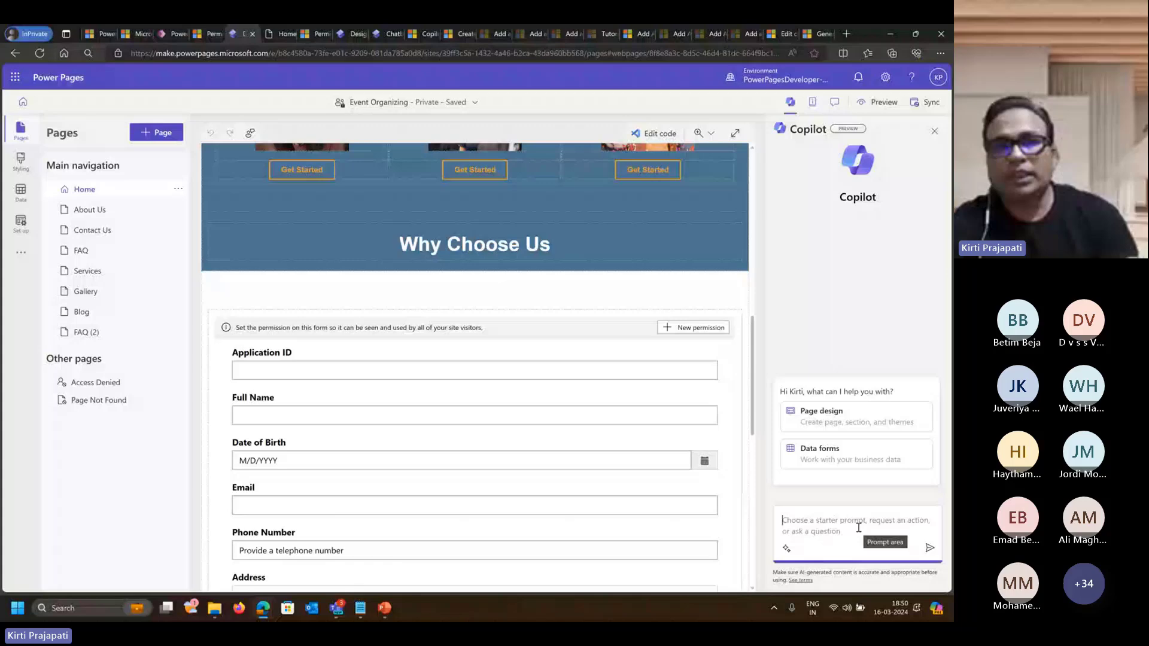
click(326, 35)
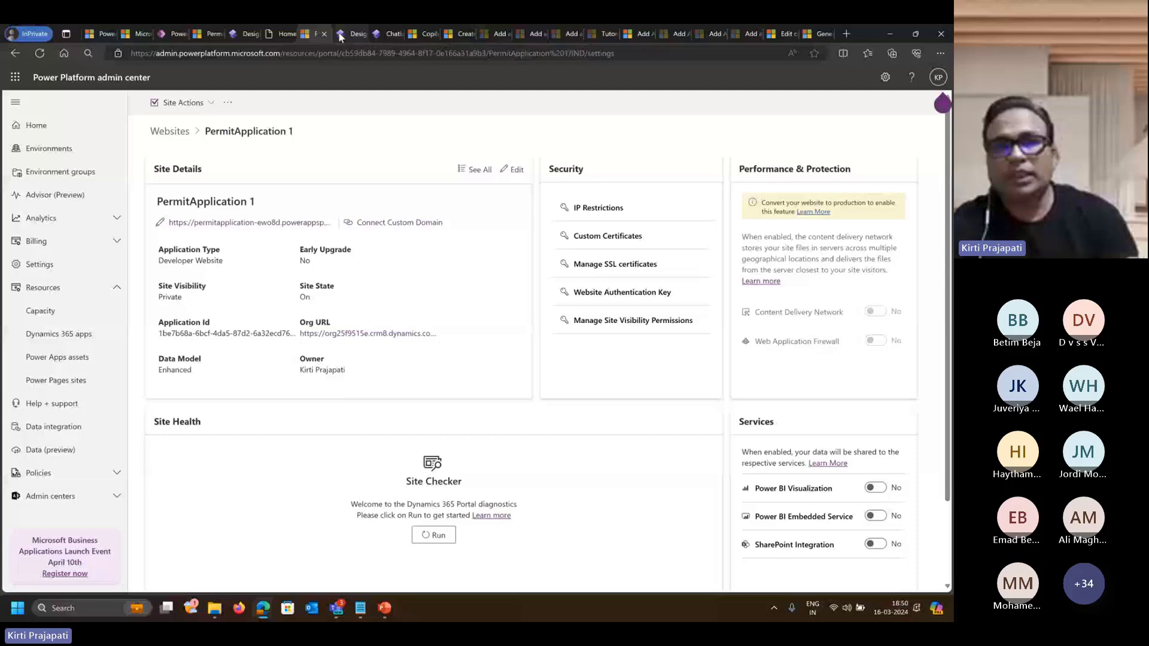
click(339, 36)
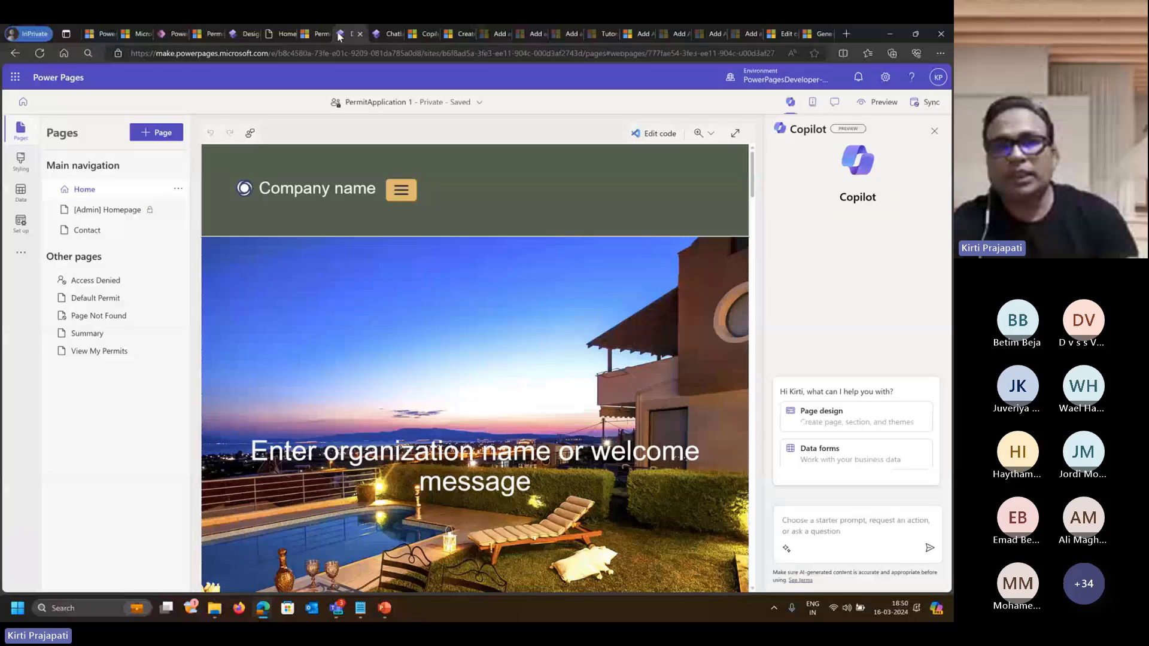
click(233, 34)
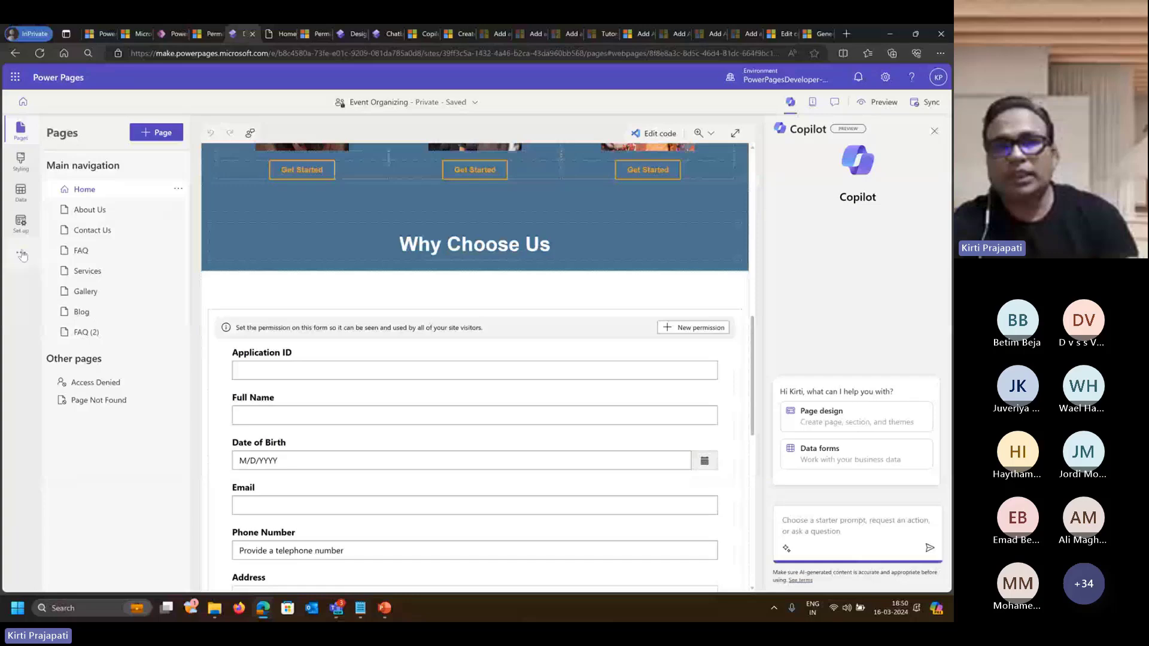
click(20, 224)
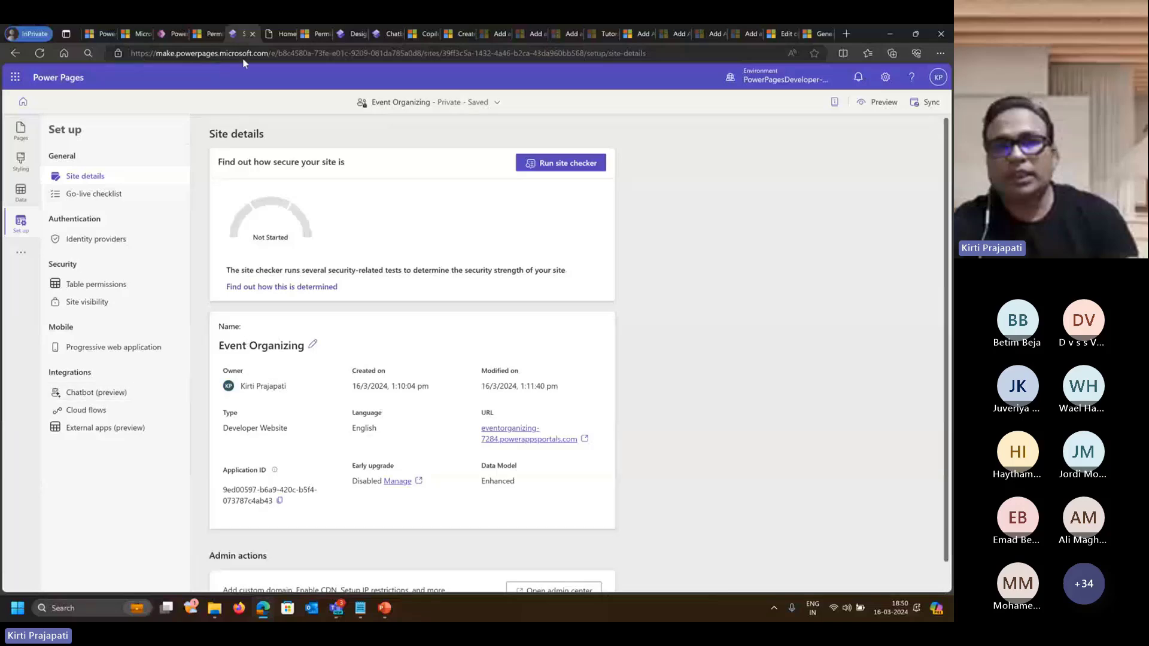
click(98, 393)
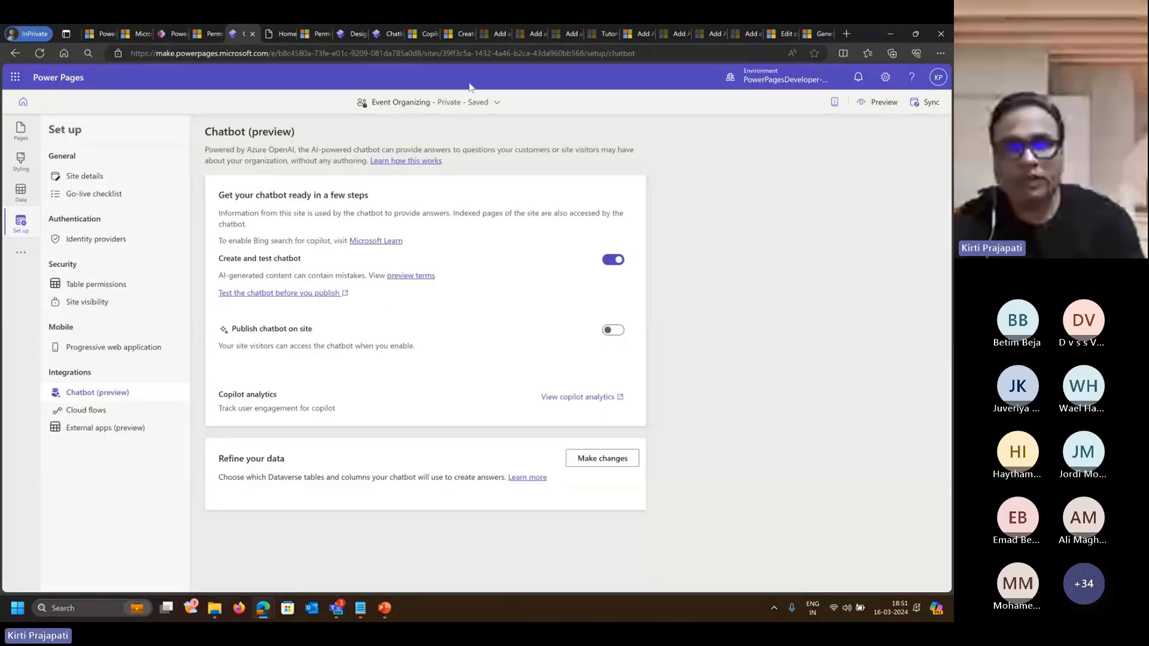
drag(219, 259, 308, 266)
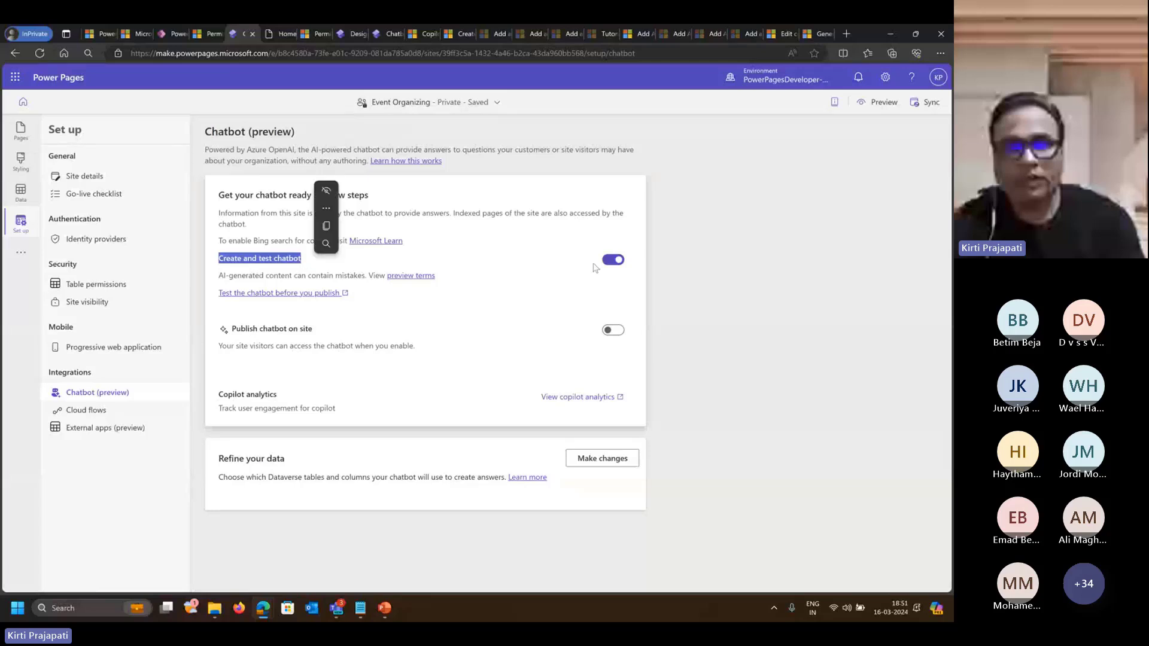
click(312, 267)
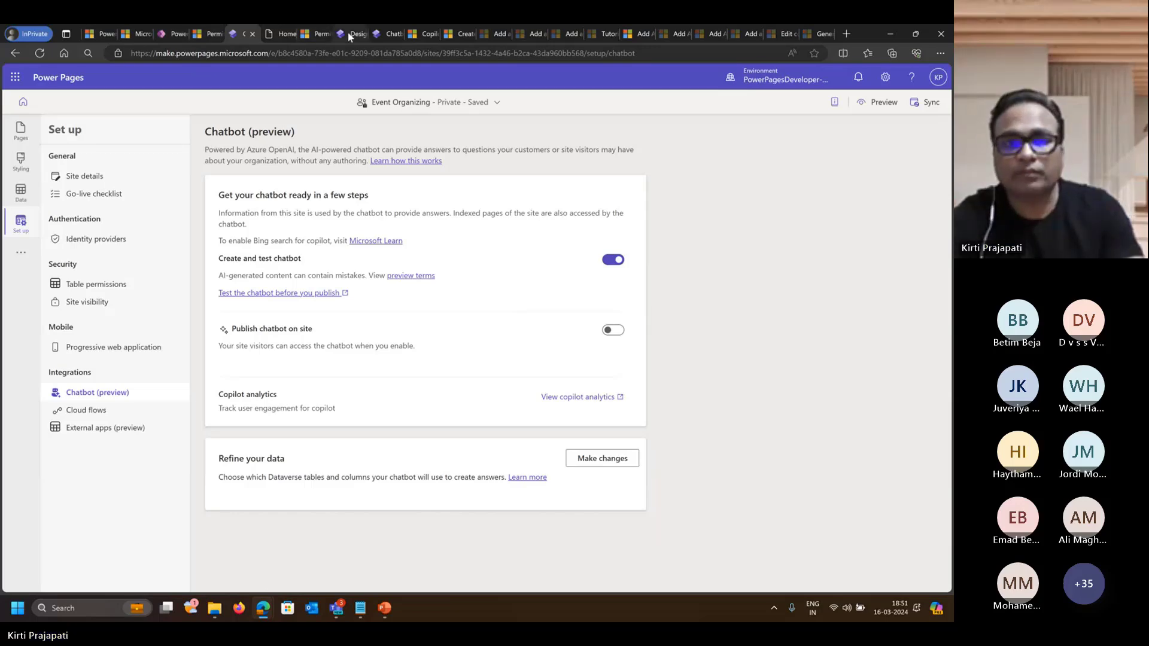
Switch to the live Event Organizing site, open the site's chatbot window and minimize it again.
click(383, 35)
click(239, 34)
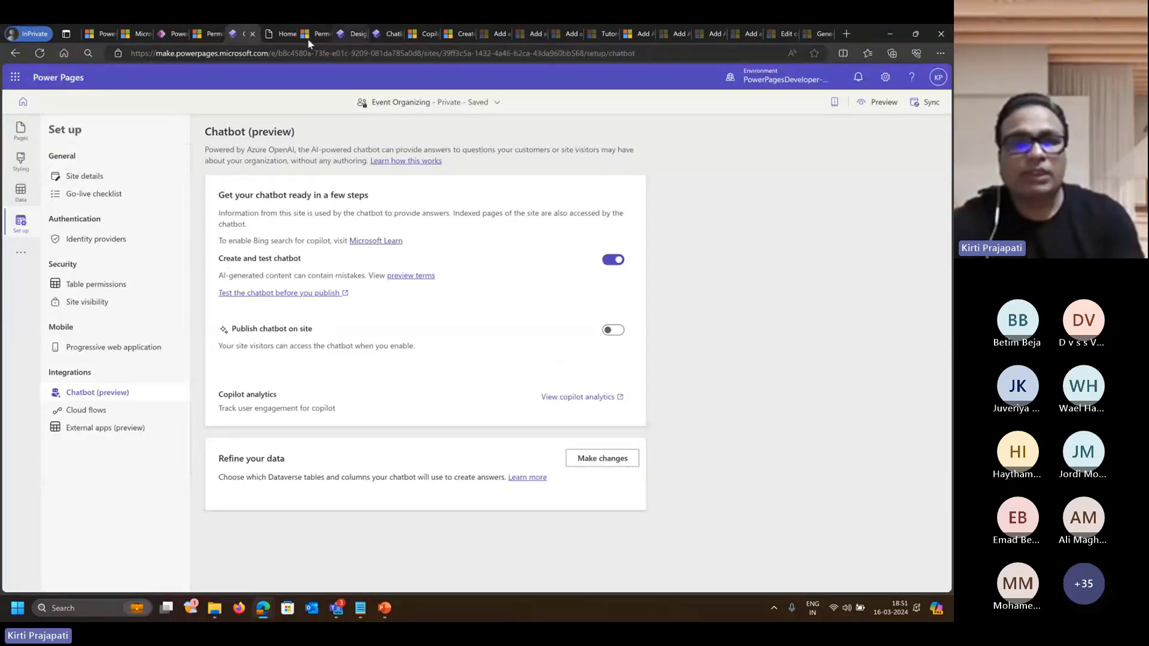
click(277, 35)
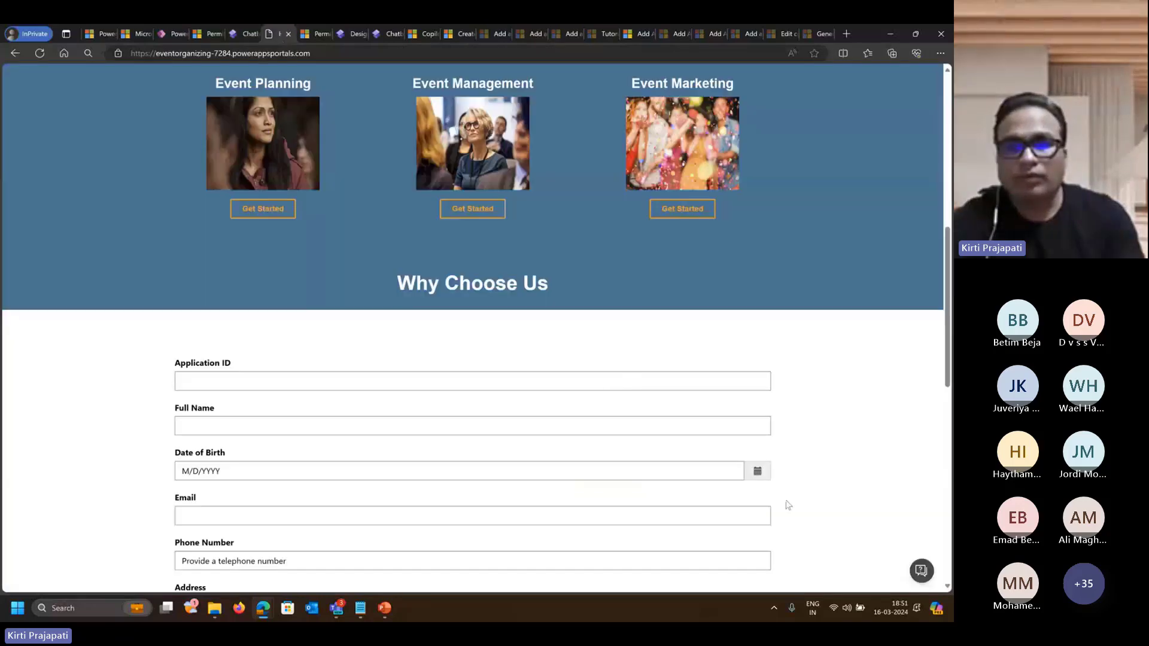
click(921, 571)
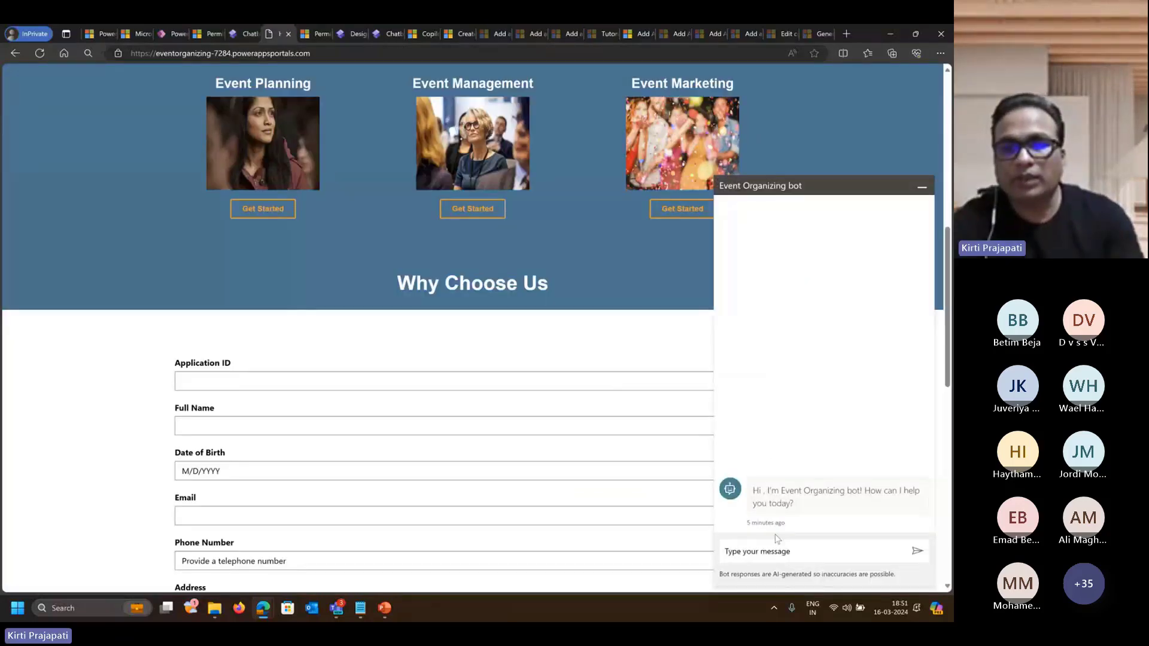
click(922, 189)
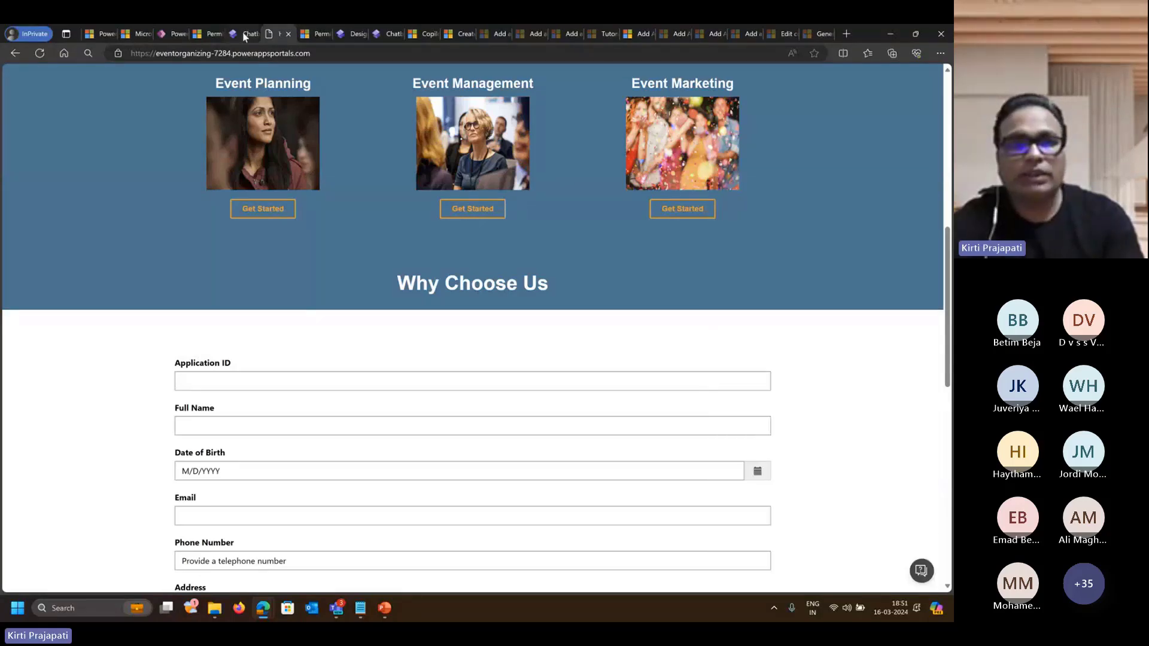
Turn off "Create and test chatbot" in the site's chatbot settings and check the live site.
click(245, 34)
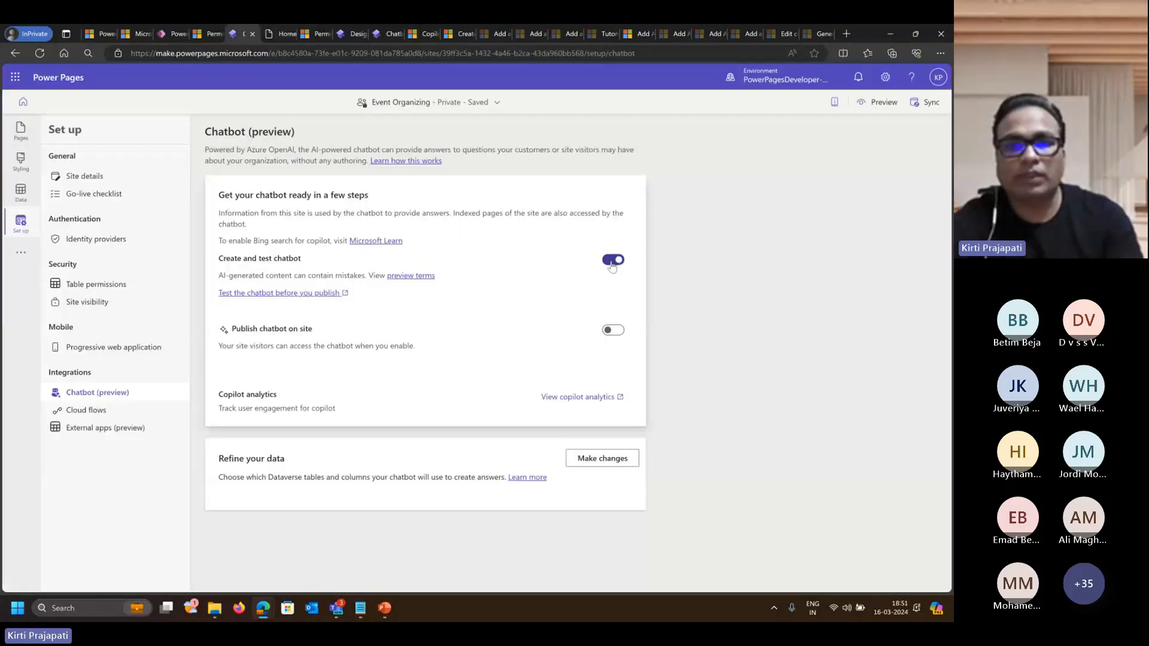
click(612, 261)
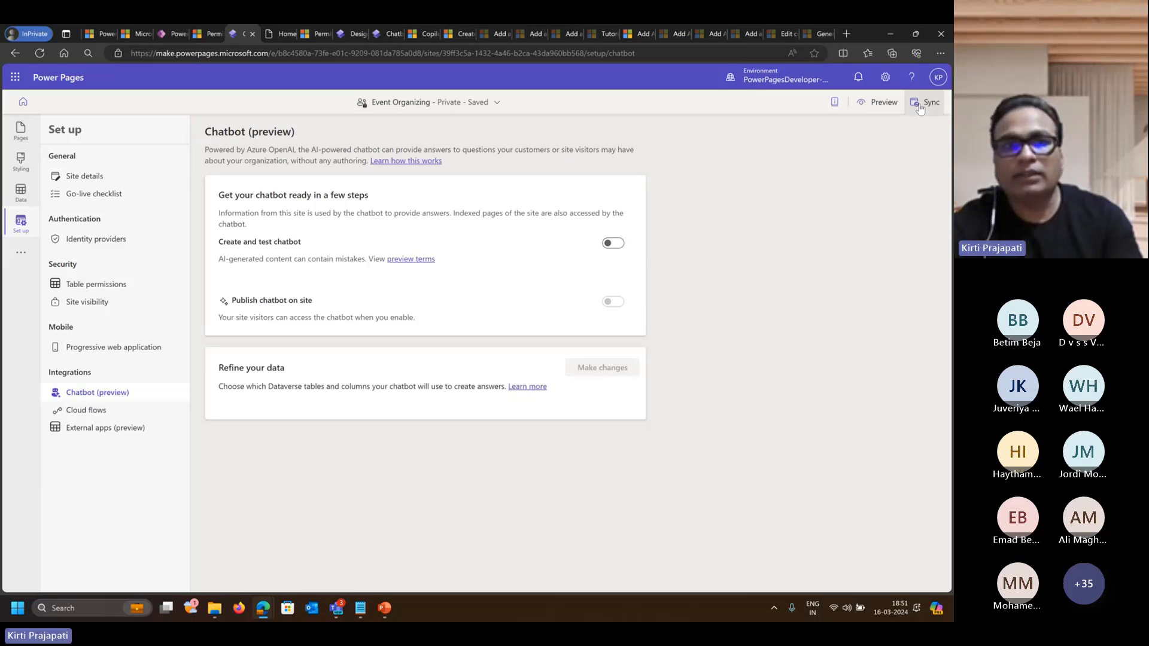
click(288, 39)
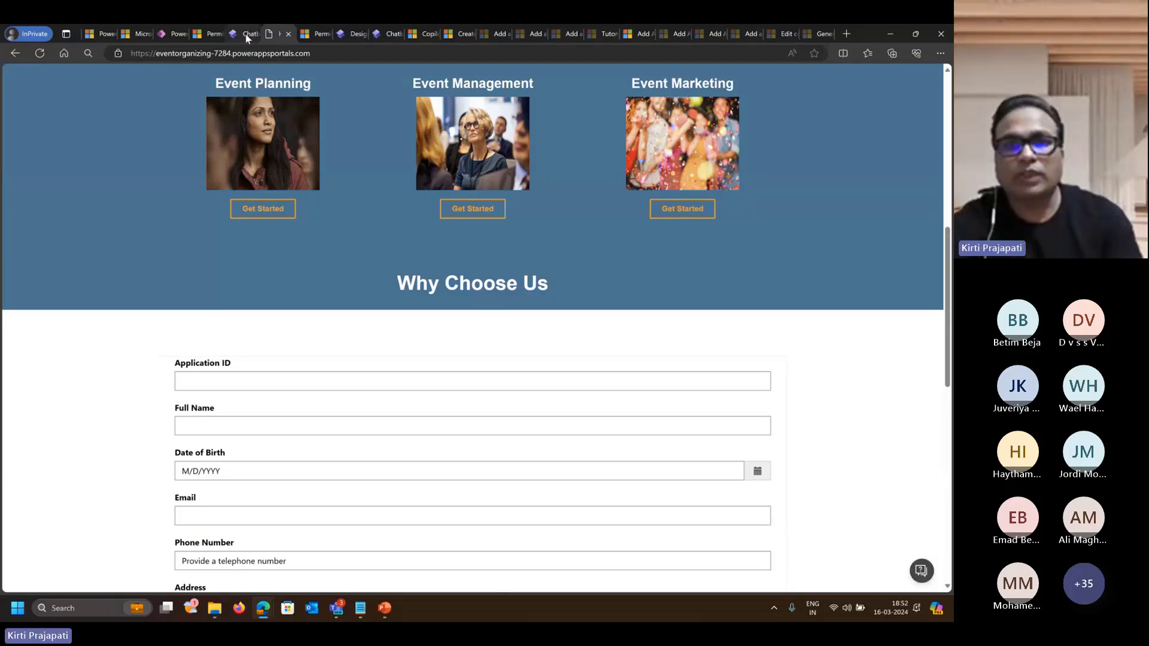
key(ctrl+shift+Tab)
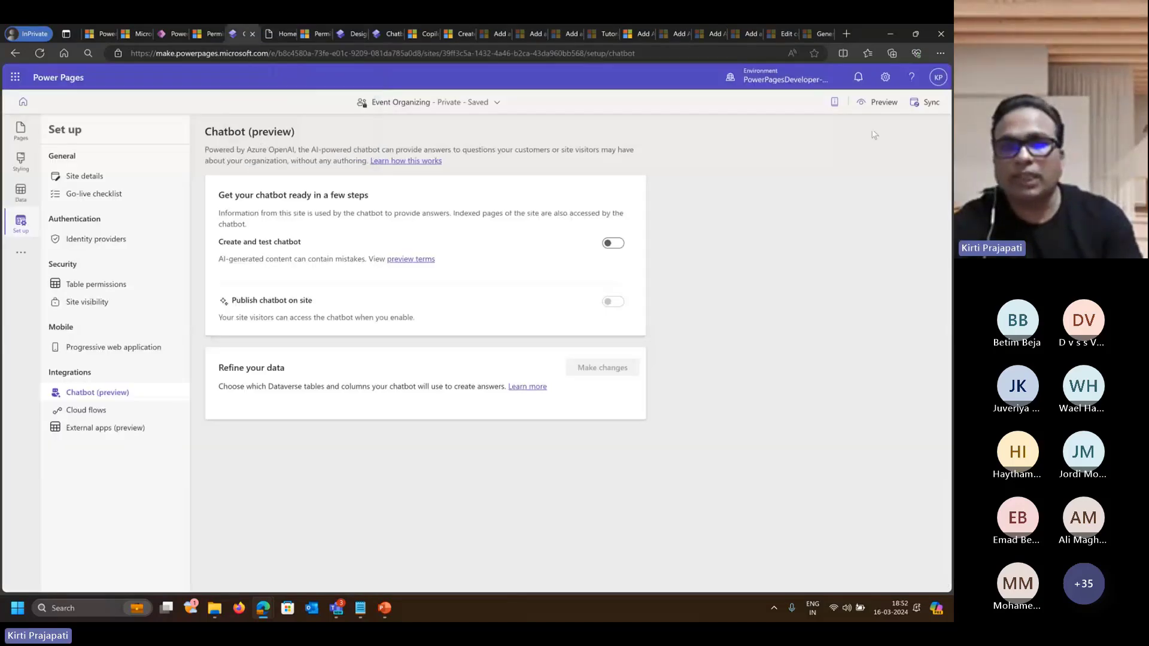
Sync the Event Organizing site's configuration in the design studio and switch to the live site.
click(928, 102)
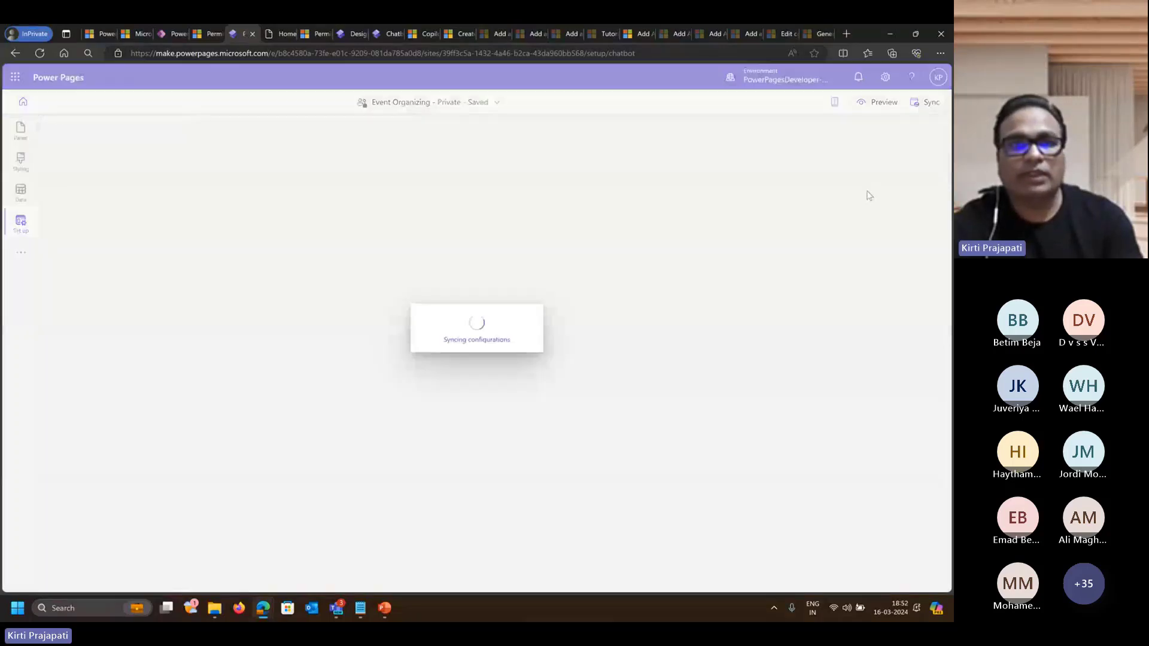
mouse_move(280, 36)
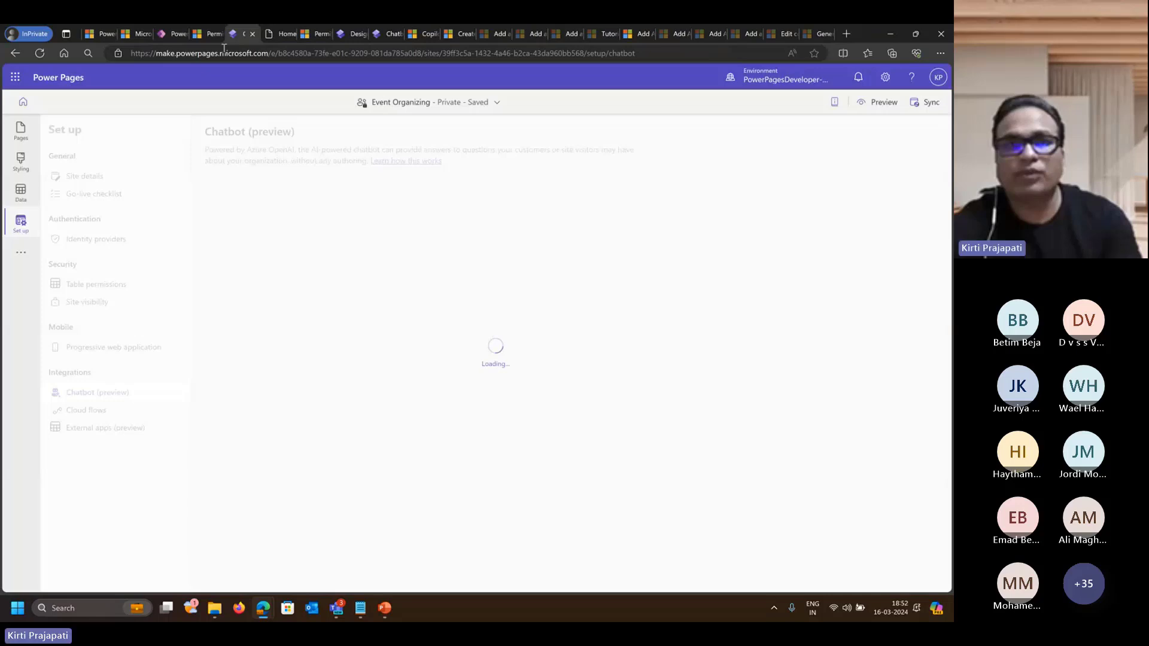
click(271, 33)
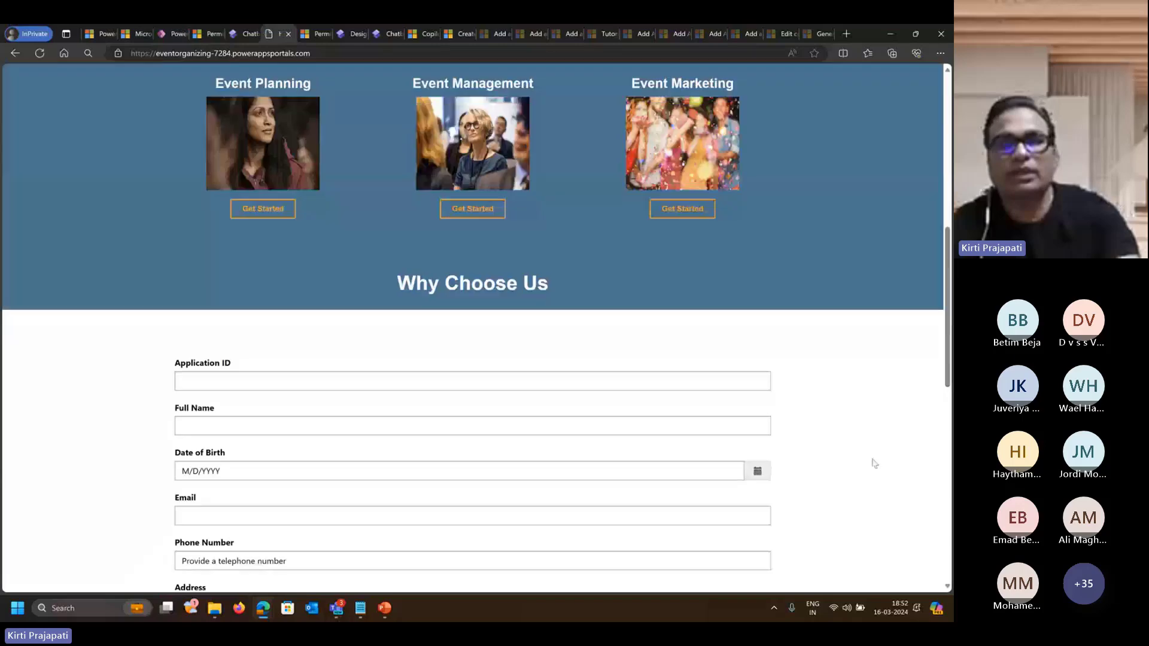
Examine the live Home page from the credit card form and footer up to the event sections and header, checking for the chatbot.
drag(947, 385, 950, 534)
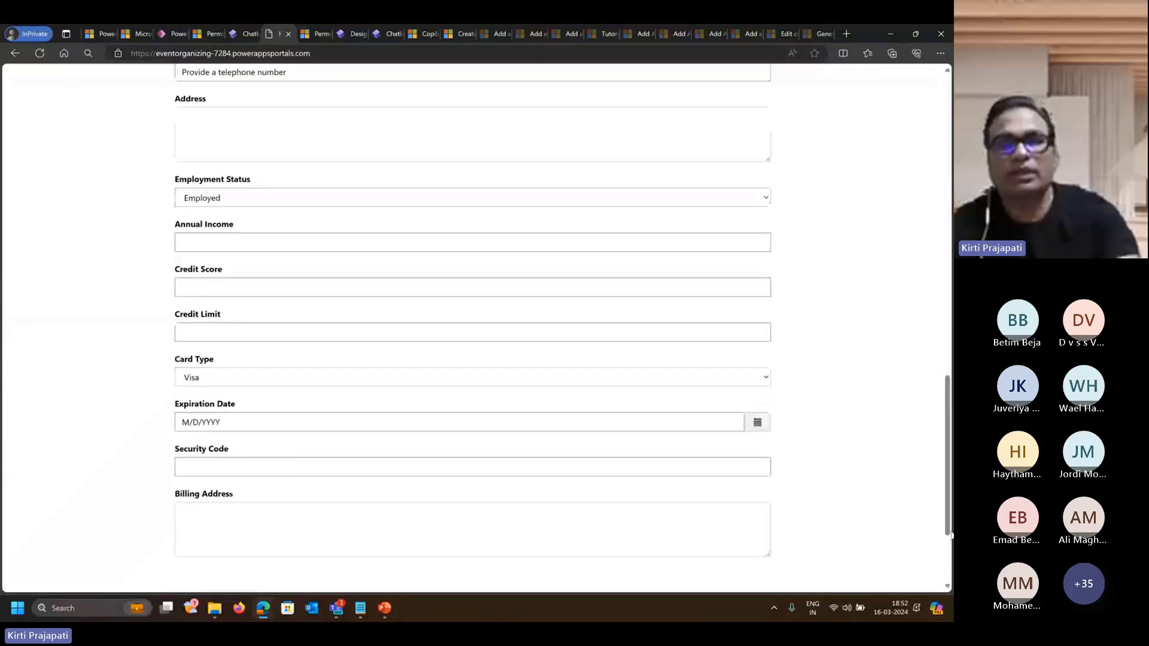
scroll(925, 537, up, 5)
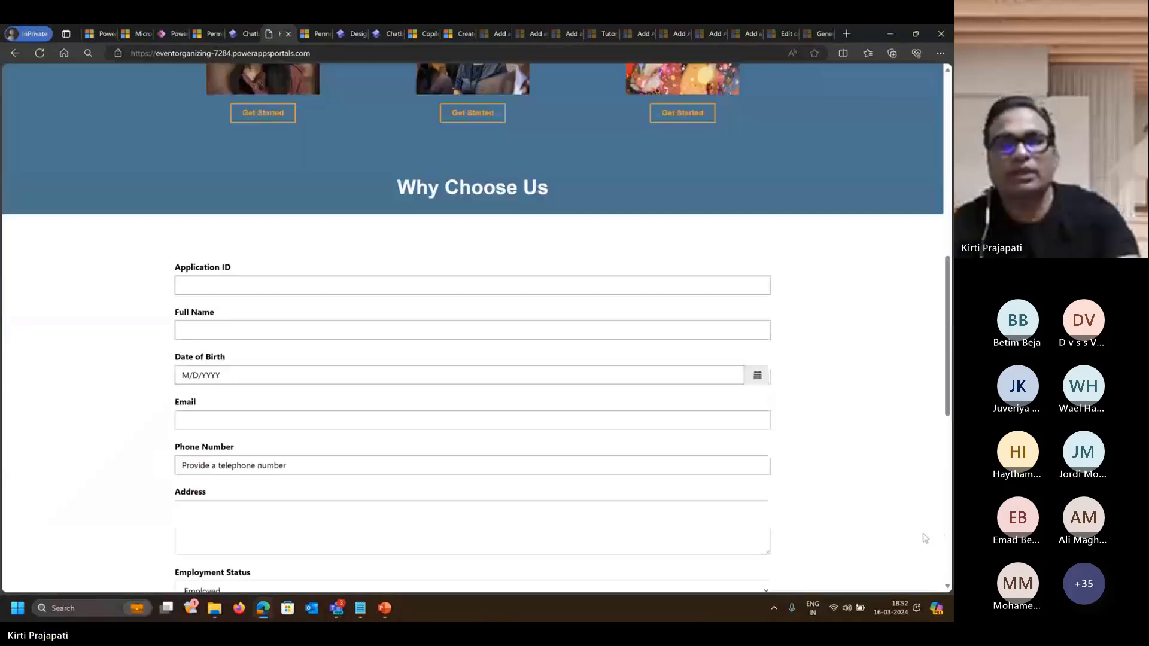
scroll(910, 419, up, 5)
scroll(906, 379, down, 14)
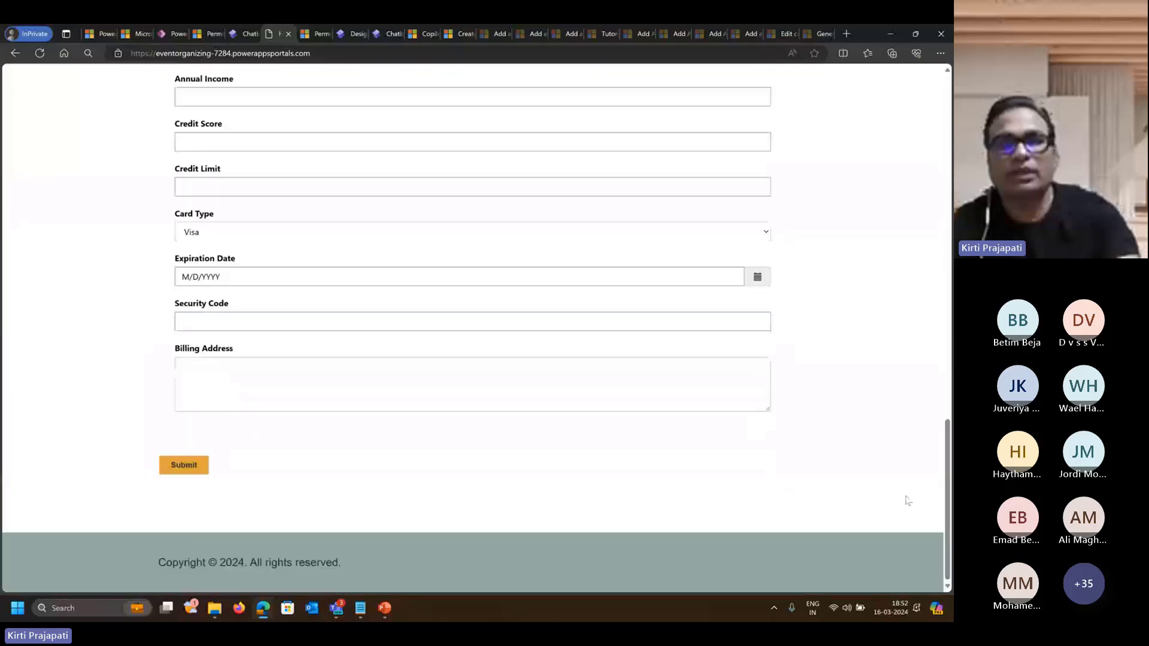
scroll(907, 500, up, 2)
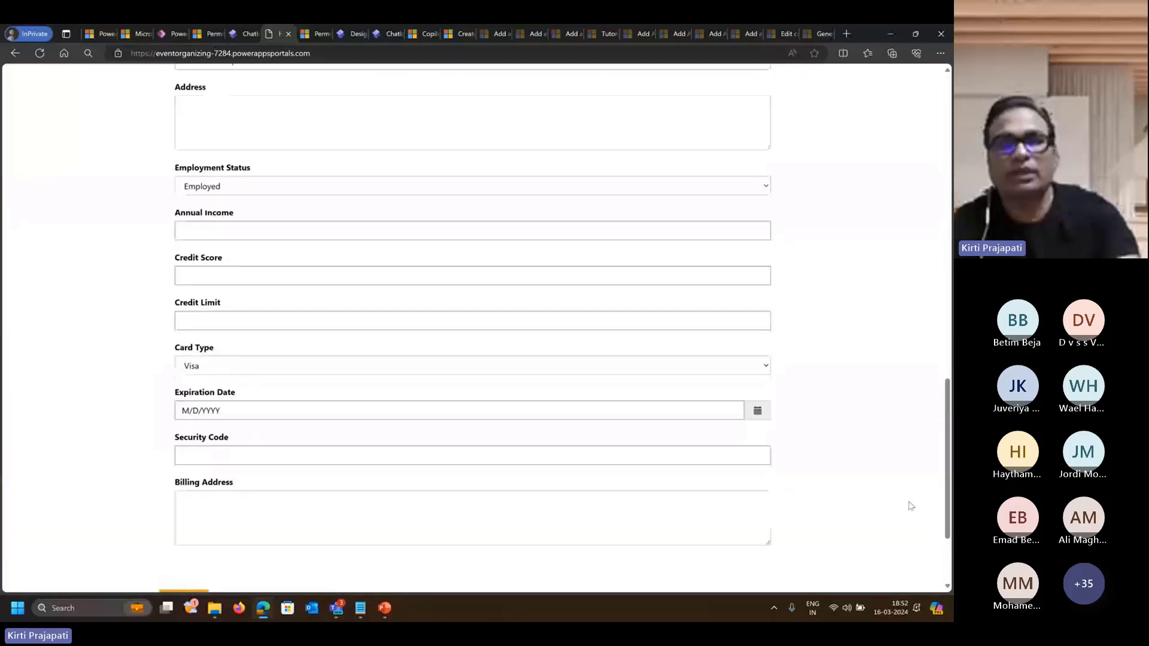
scroll(909, 501, up, 15)
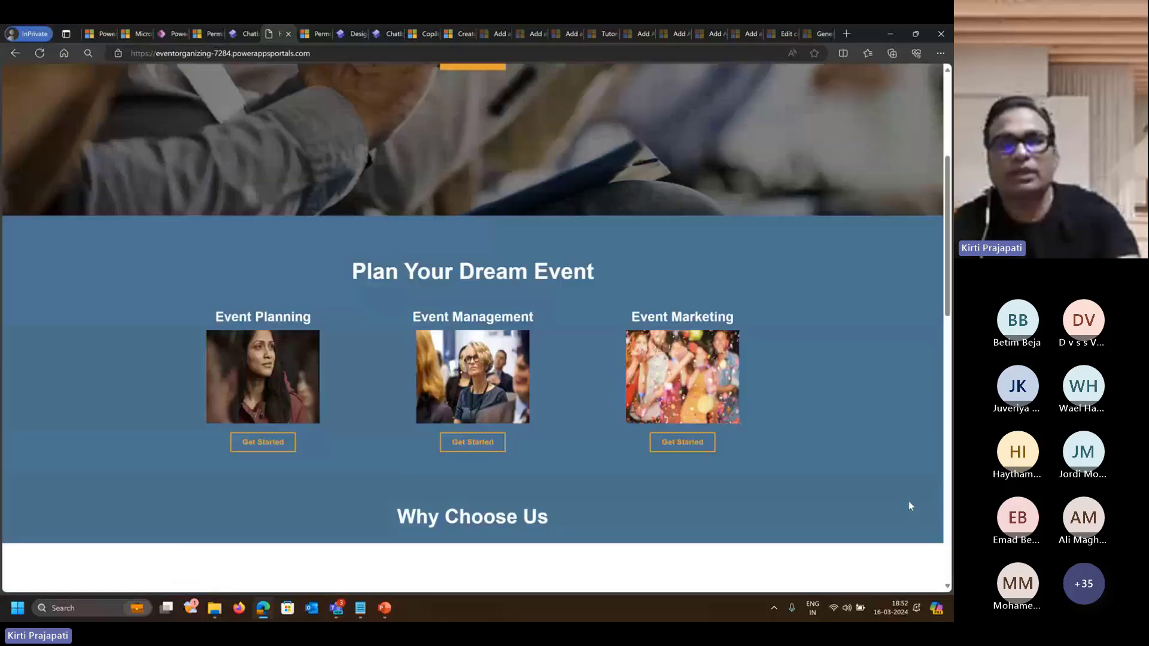
scroll(948, 568, down, 5)
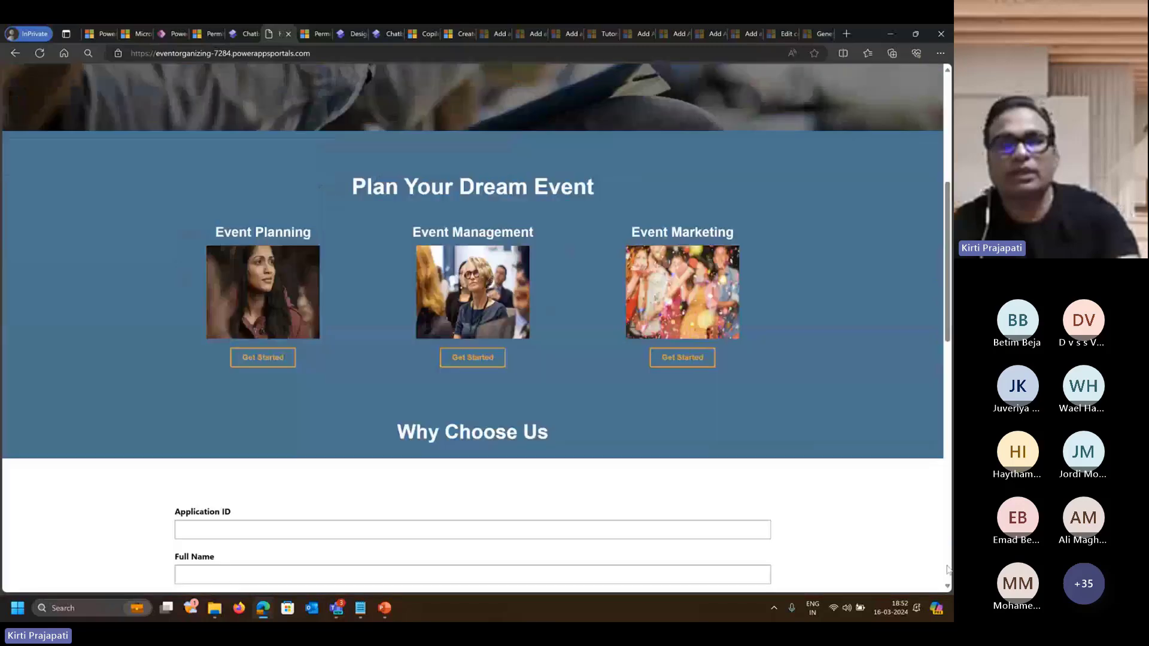
scroll(948, 568, down, 2)
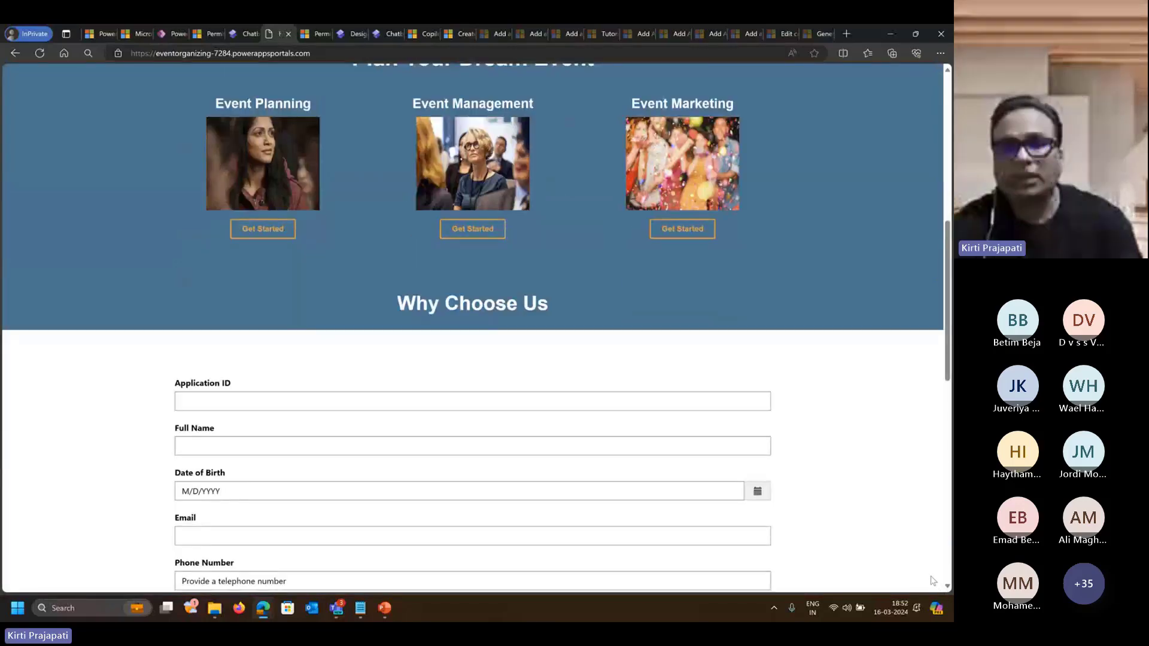
scroll(932, 580, up, 2)
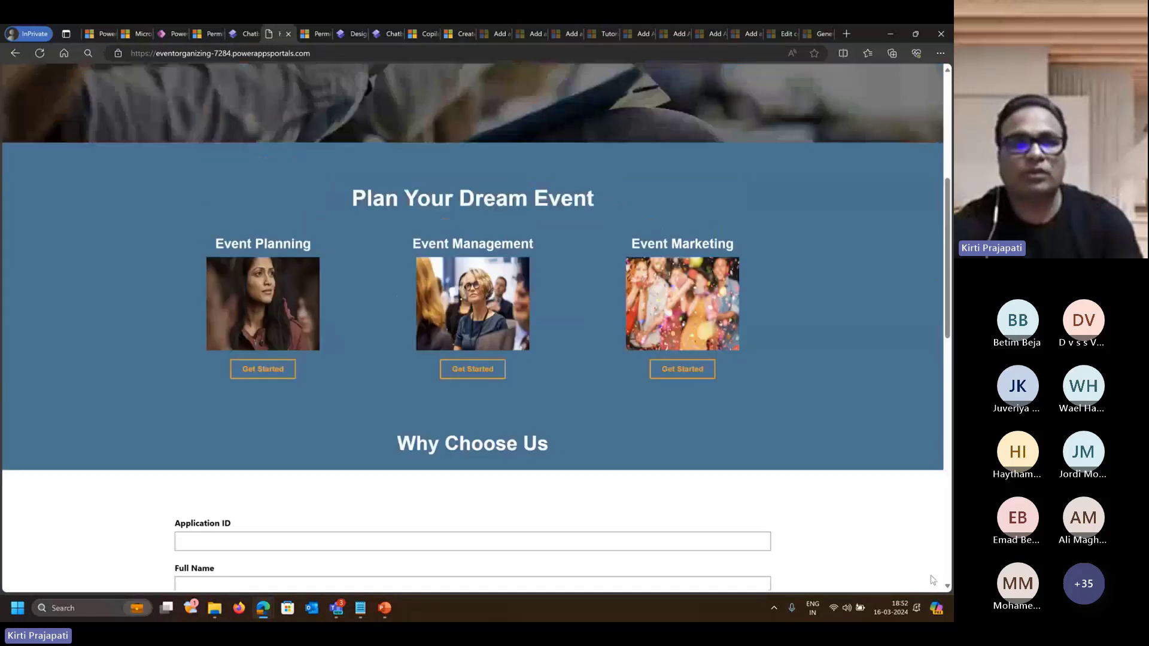
scroll(933, 580, up, 5)
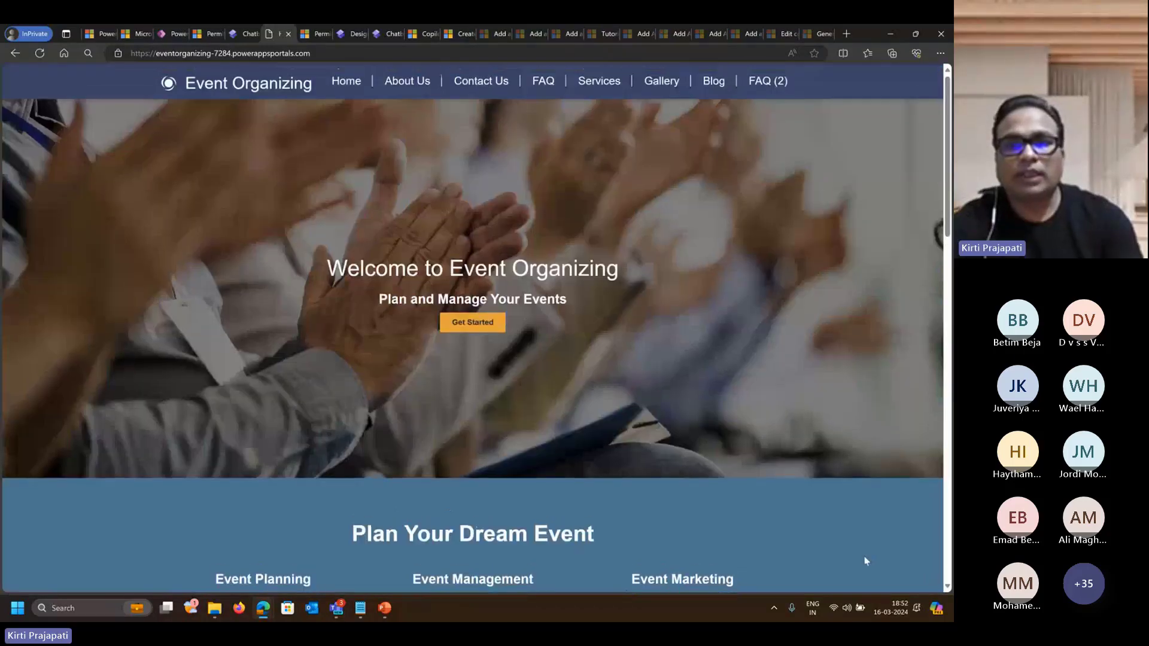
Turn on "Create and test chatbot" in the design studio's chatbot settings and compare with the live site.
key(ctrl+shift+Tab)
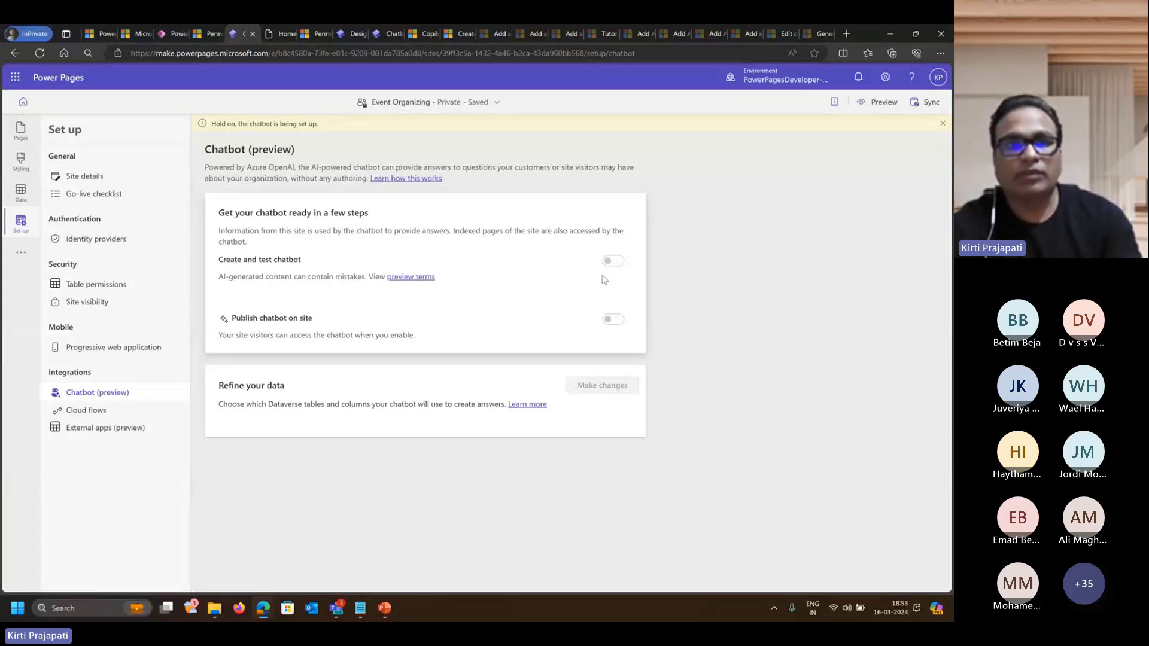
click(281, 34)
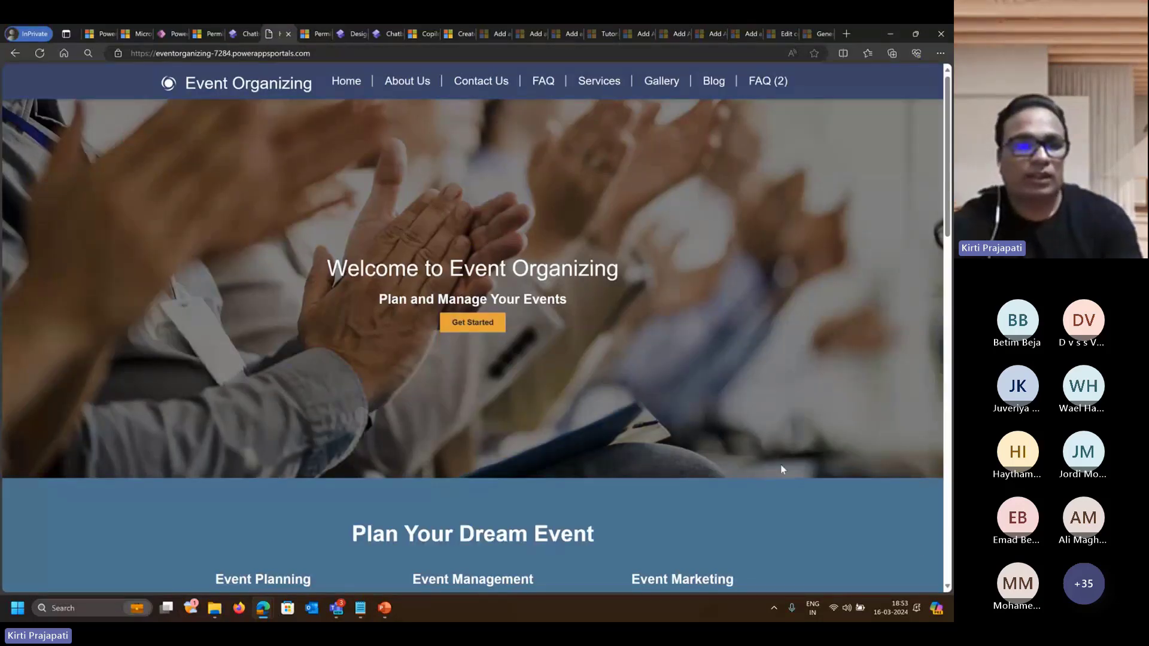
click(242, 34)
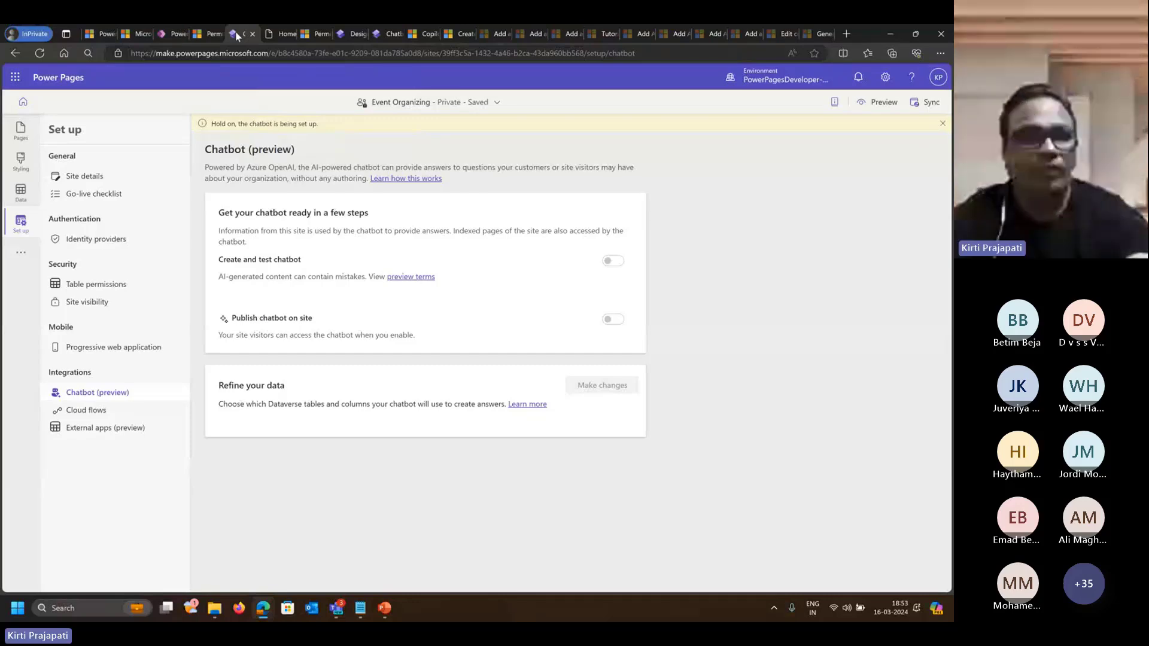
Review the Microsoft Learn article on creating an AI-generated site using Copilot, including its note about the enhanced data model.
click(426, 34)
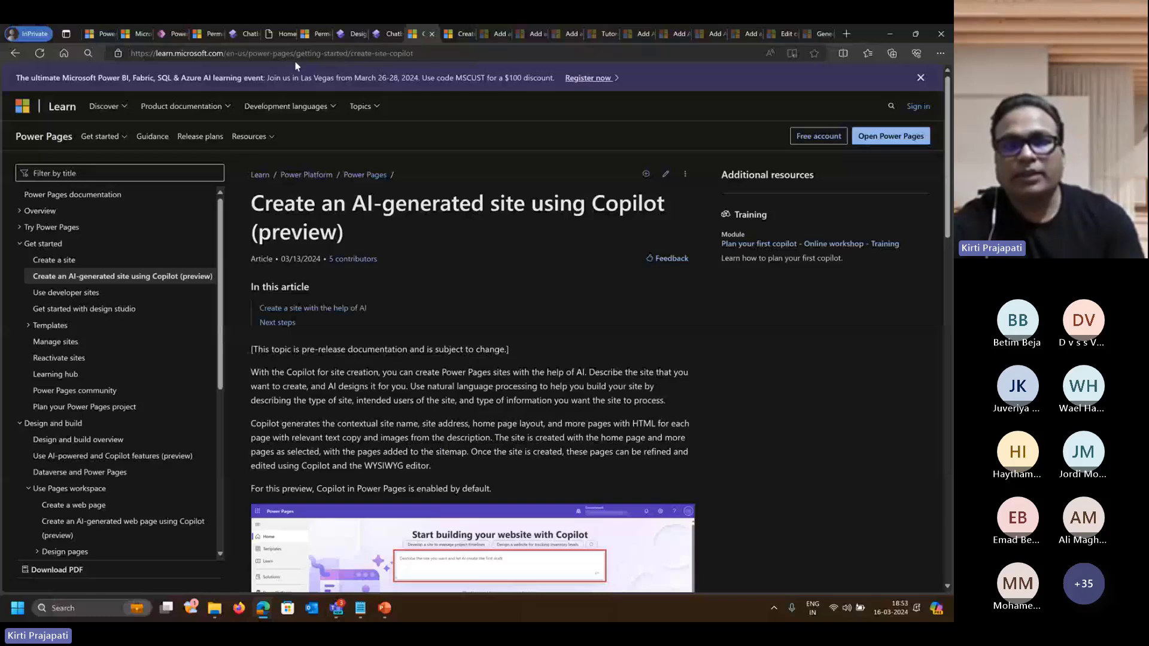
scroll(619, 127, down, 1)
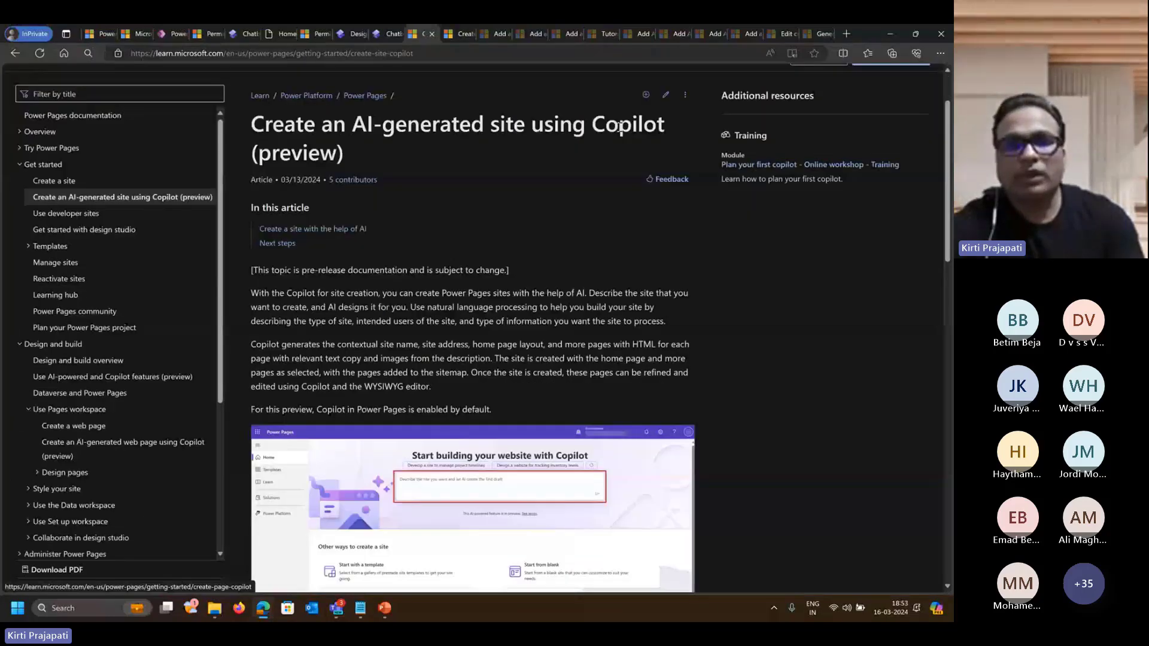
scroll(537, 282, down, 5)
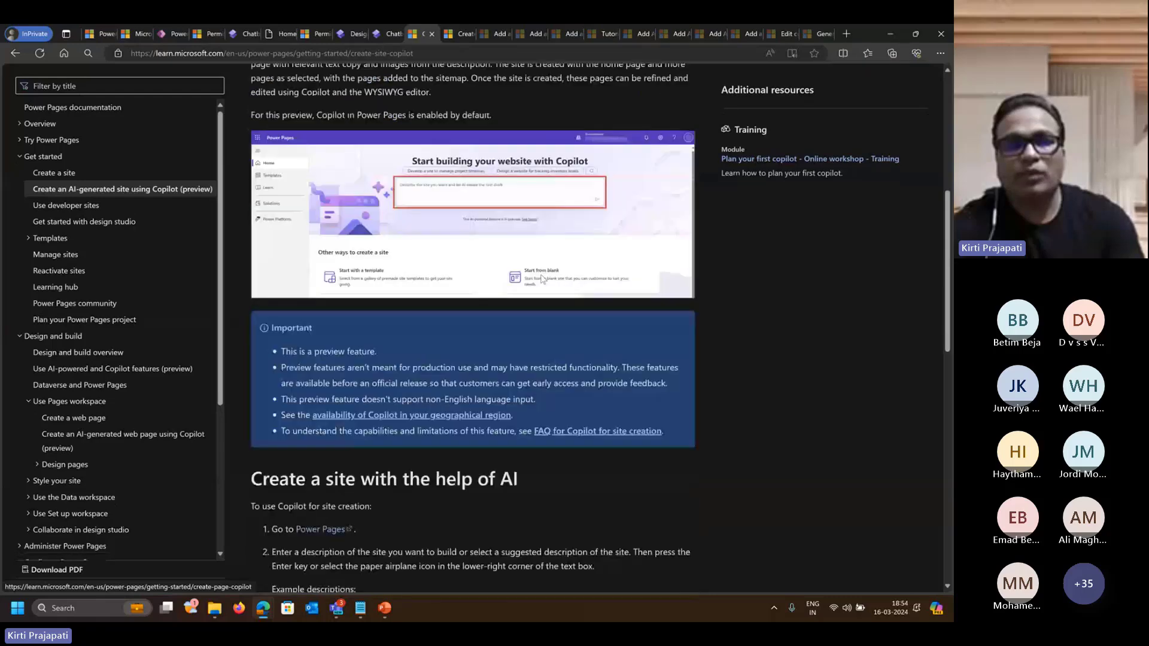
scroll(542, 278, down, 7)
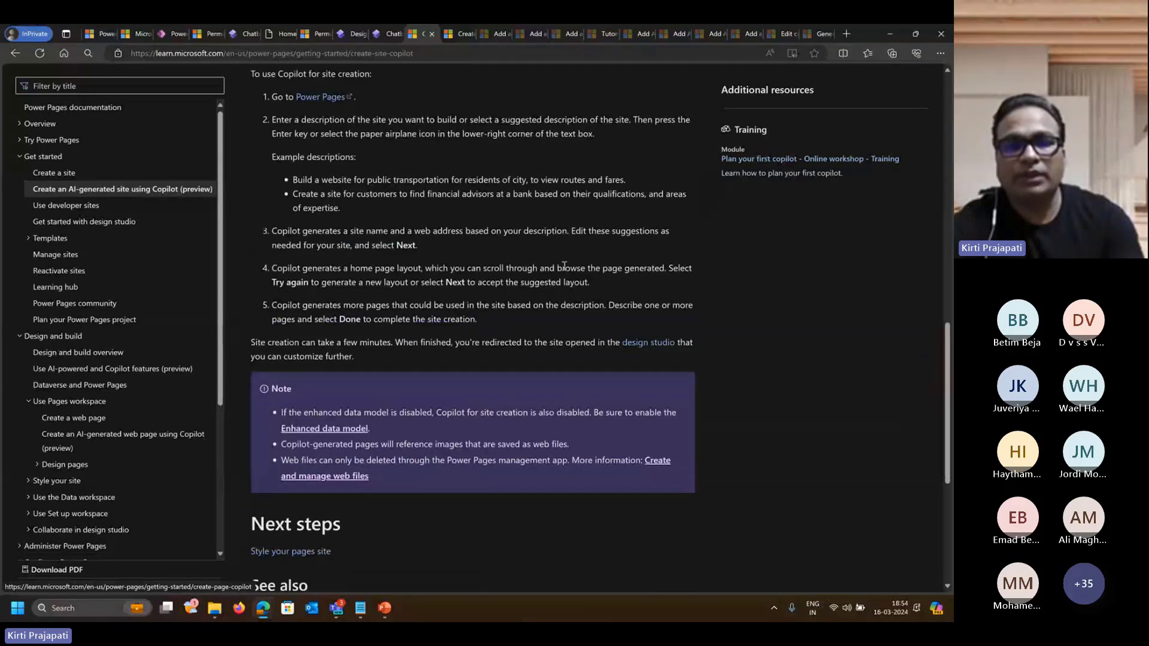
scroll(565, 267, down, 2)
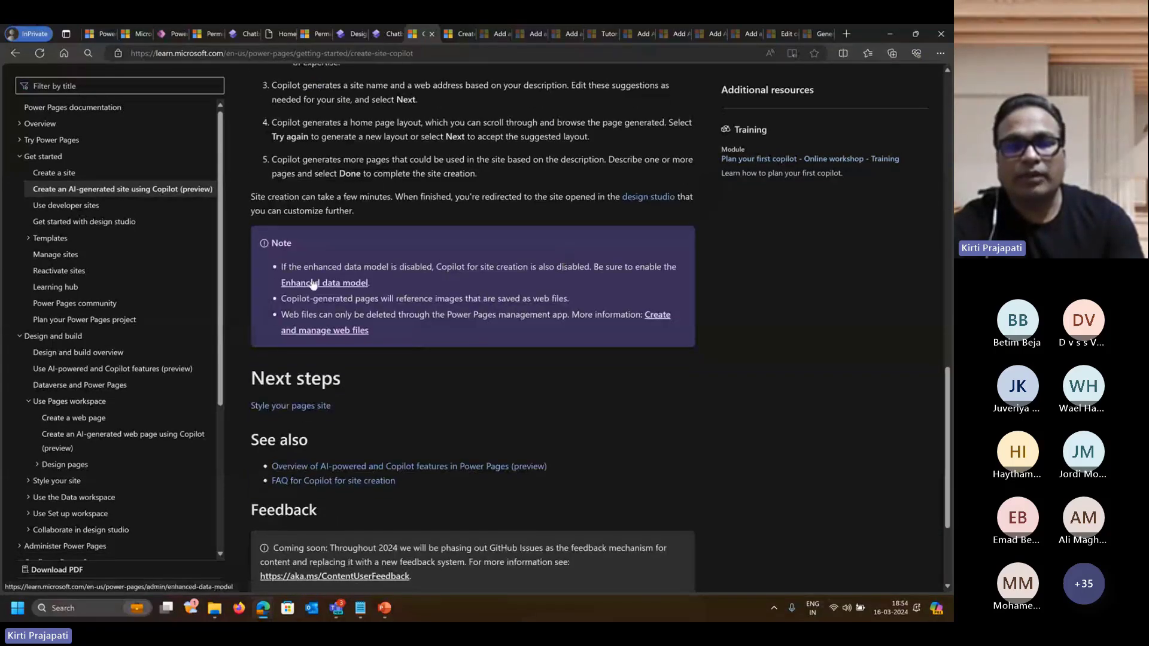
triple_click(280, 269)
click(502, 280)
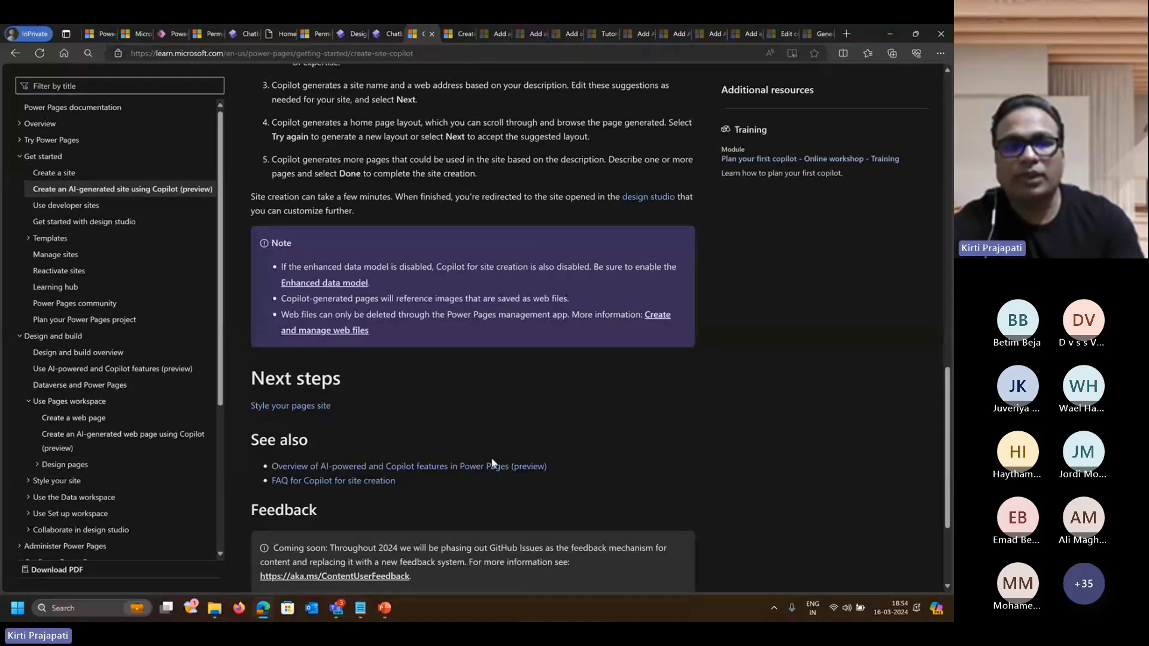
Open the "Overview of AI-powered and Copilot features in Power Pages (preview)" article and examine its feature links and prerequisites.
click(458, 473)
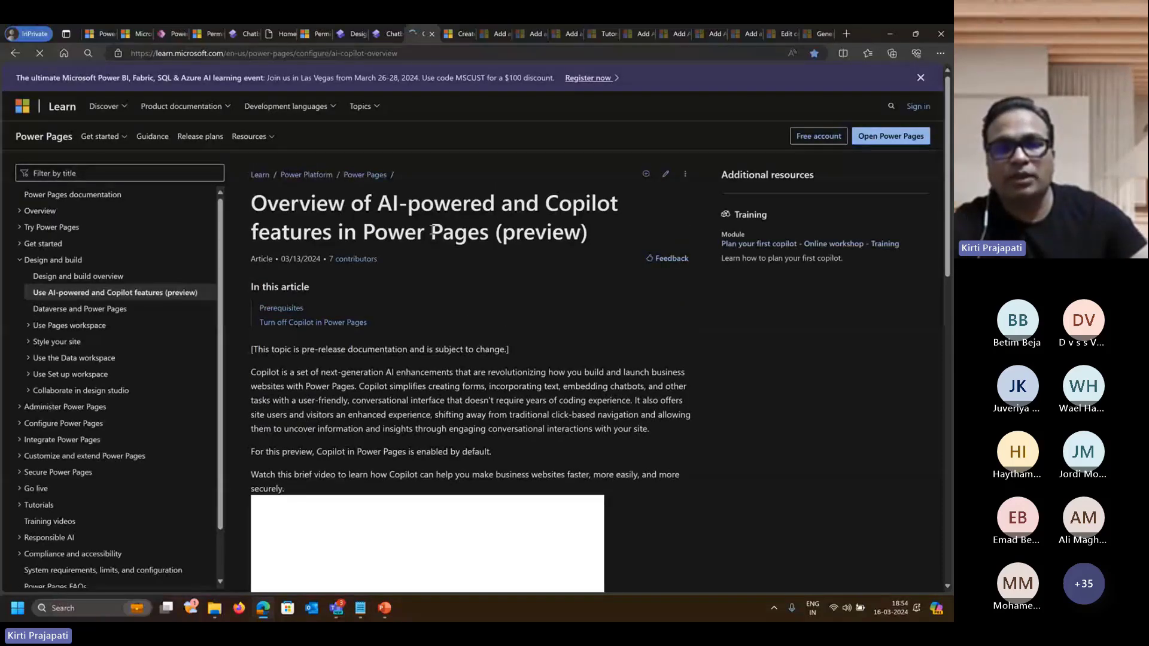
scroll(477, 369, down, 5)
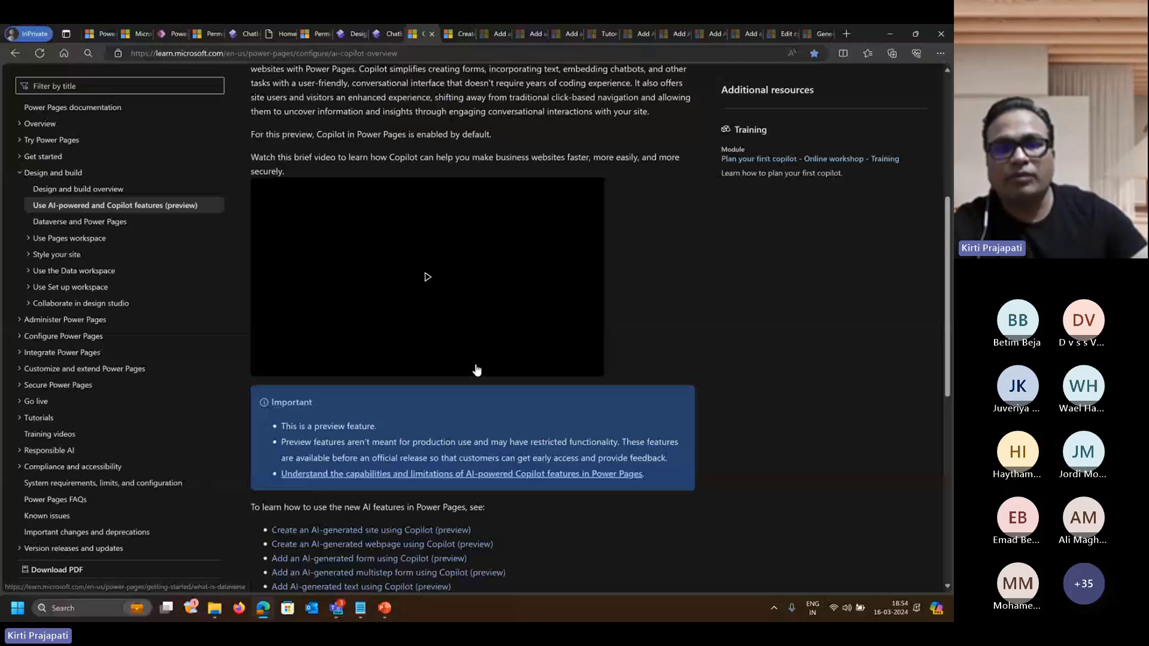
scroll(477, 369, down, 4)
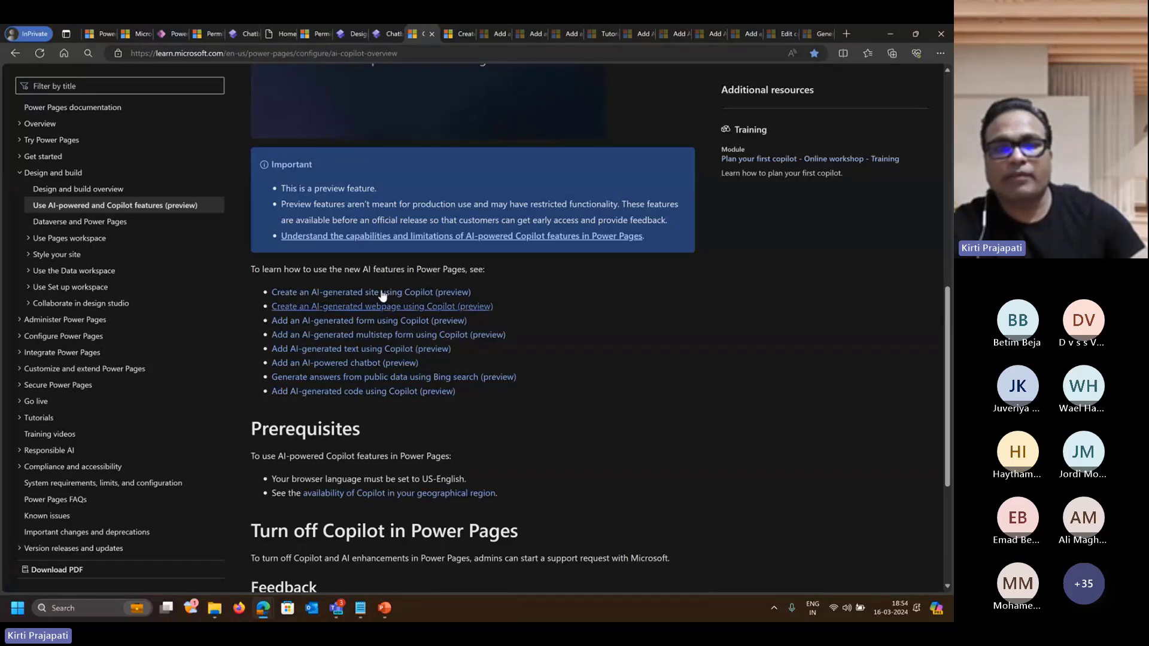
Return to the chatbot settings, turn on "Publish chatbot on site" and launch the site for testing the chatbot.
click(242, 36)
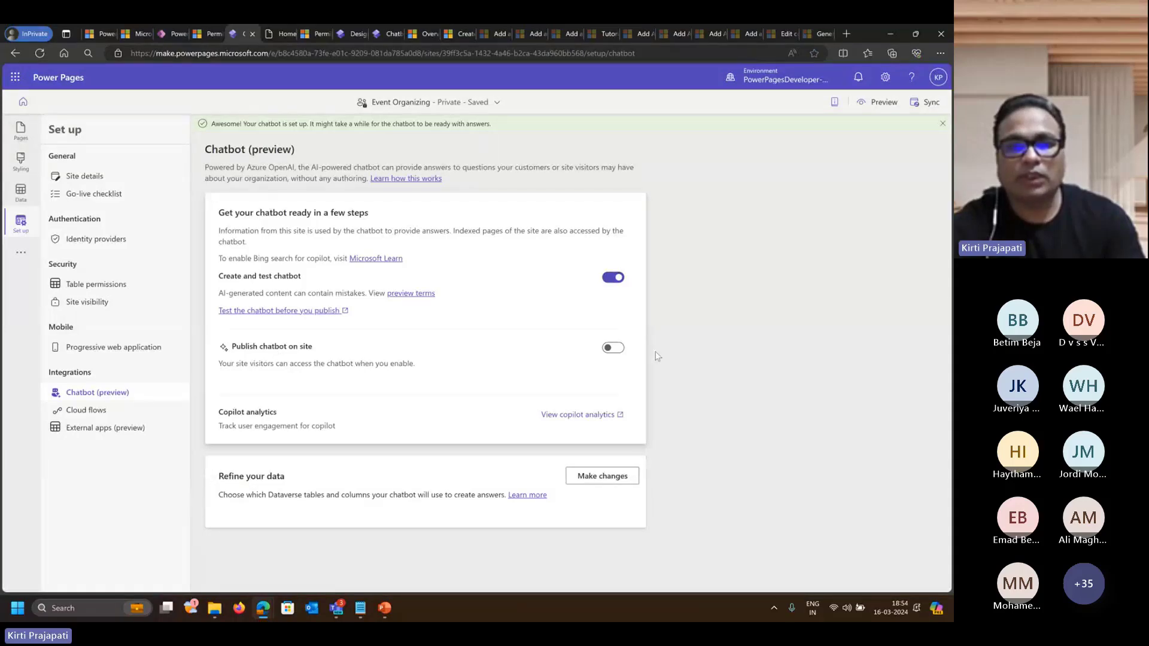
click(621, 348)
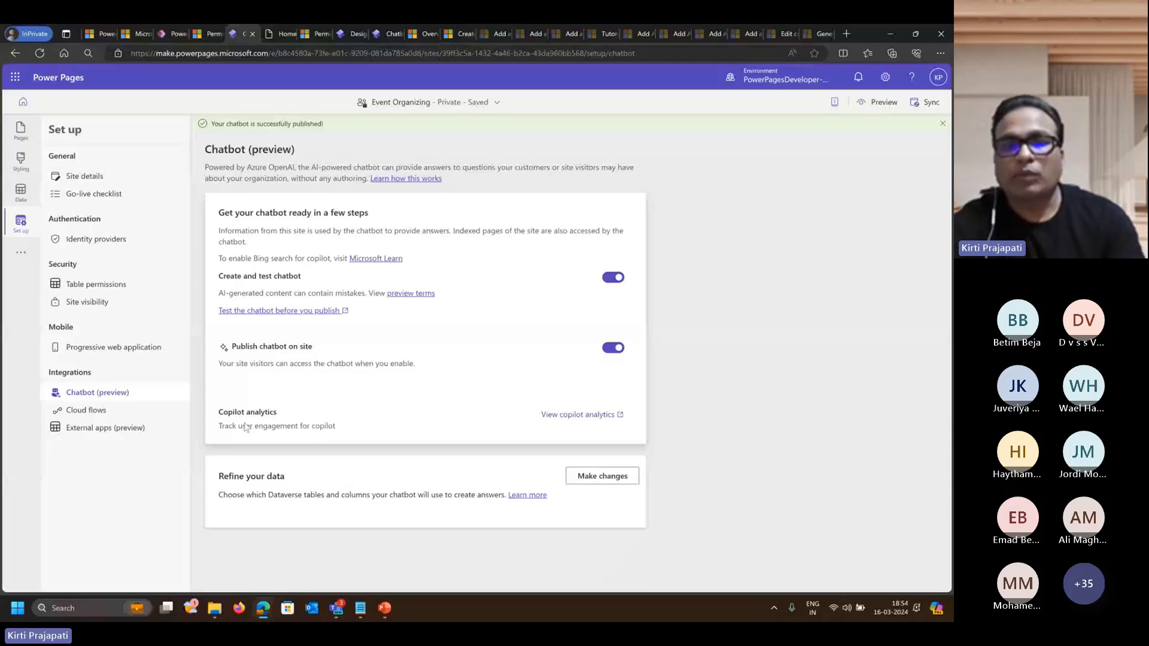
click(291, 311)
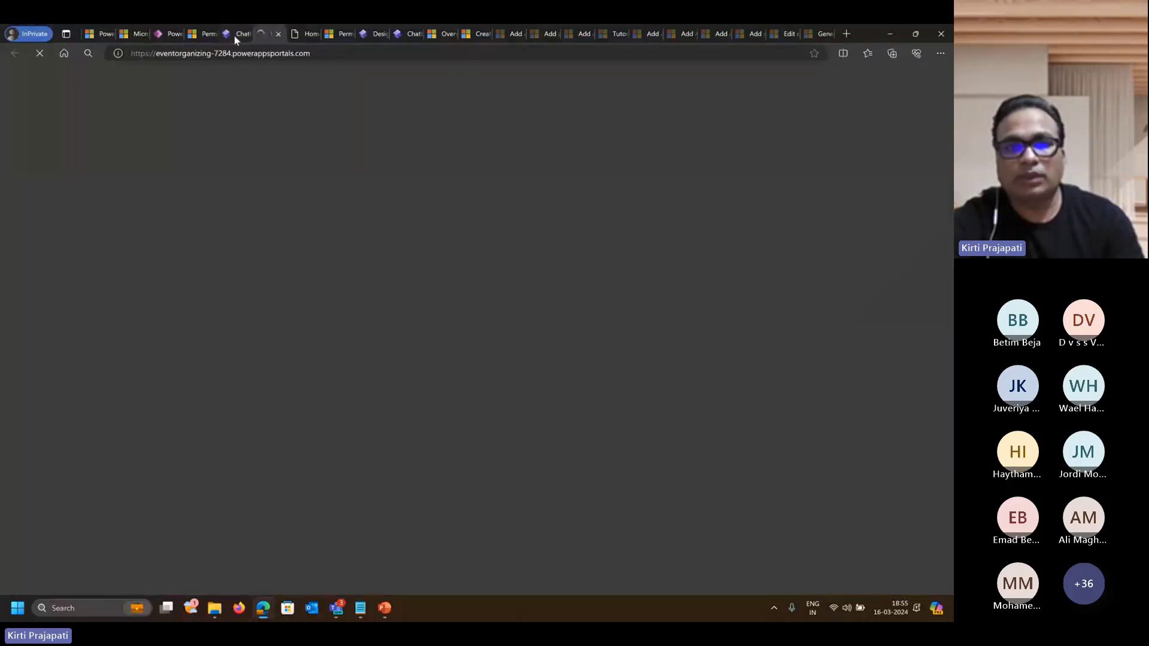
click(234, 35)
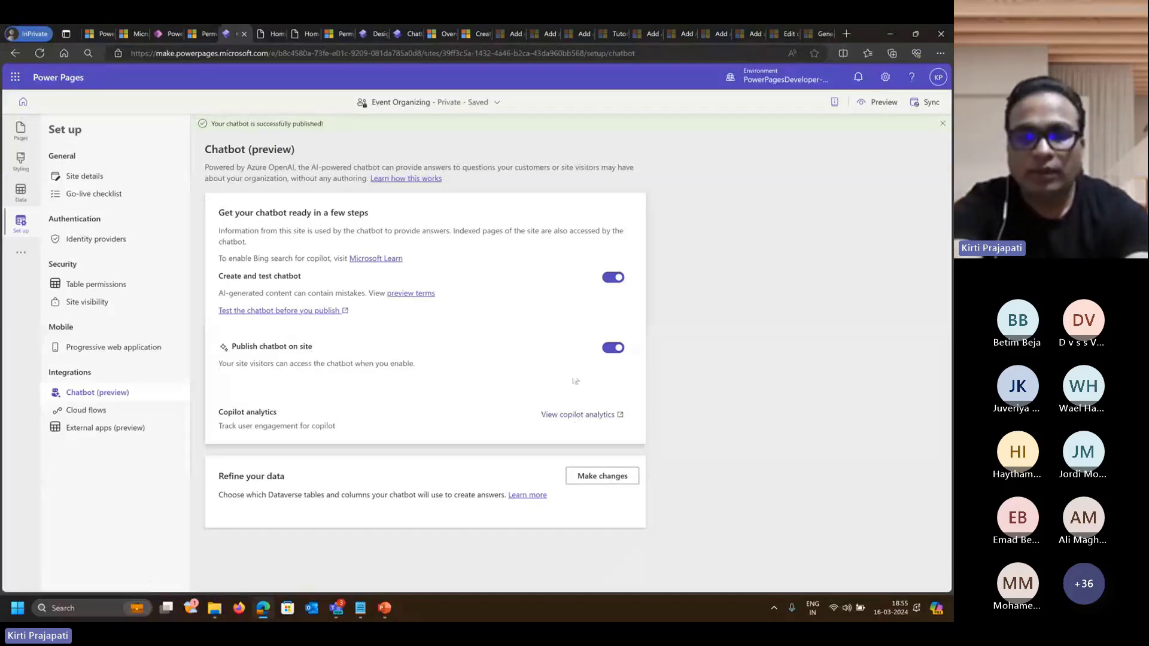
Open the Event Organizing bot on the test site and ask it "What type of event you are organizing?".
click(266, 36)
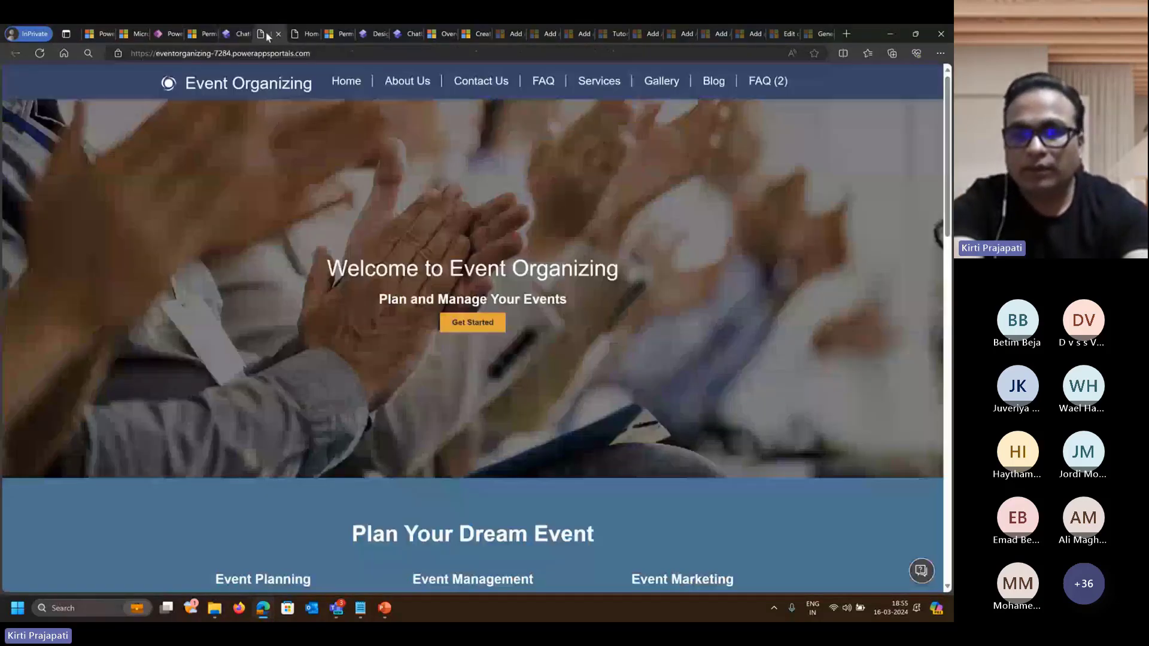
click(921, 570)
click(819, 554)
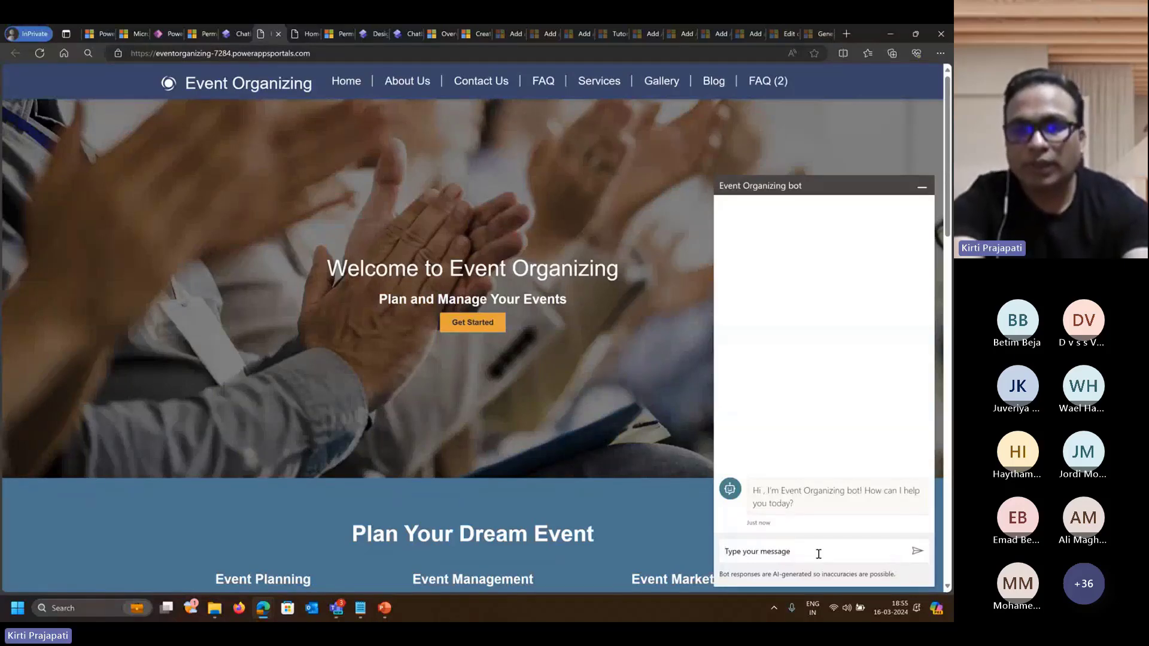
text(What typ)
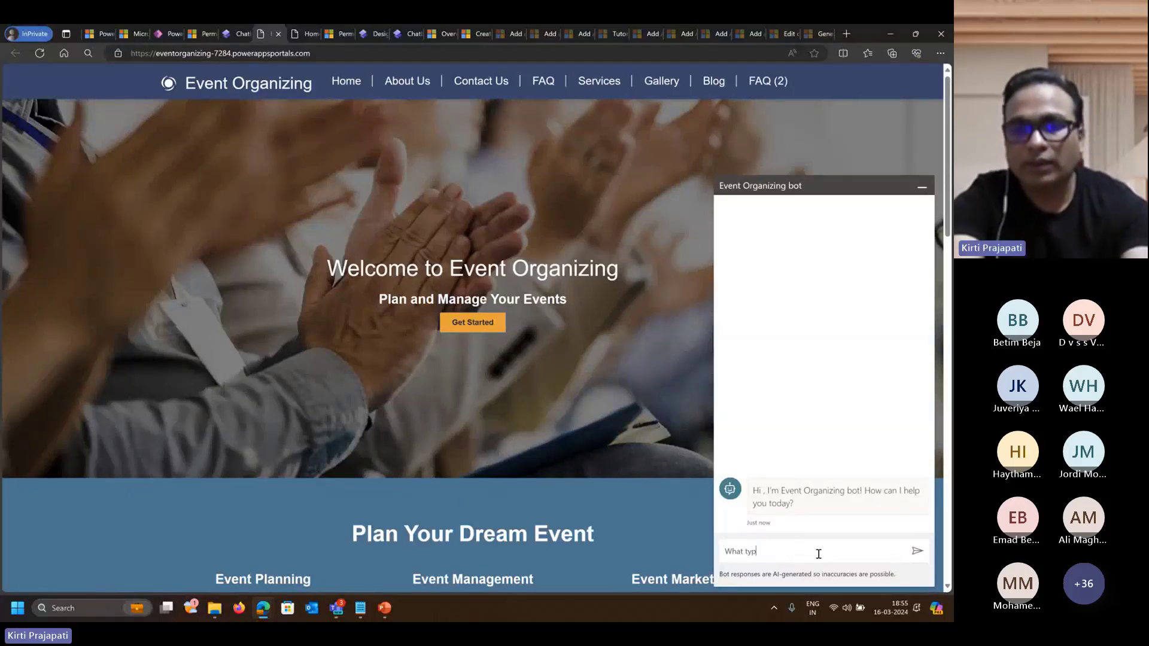
text(e of eve)
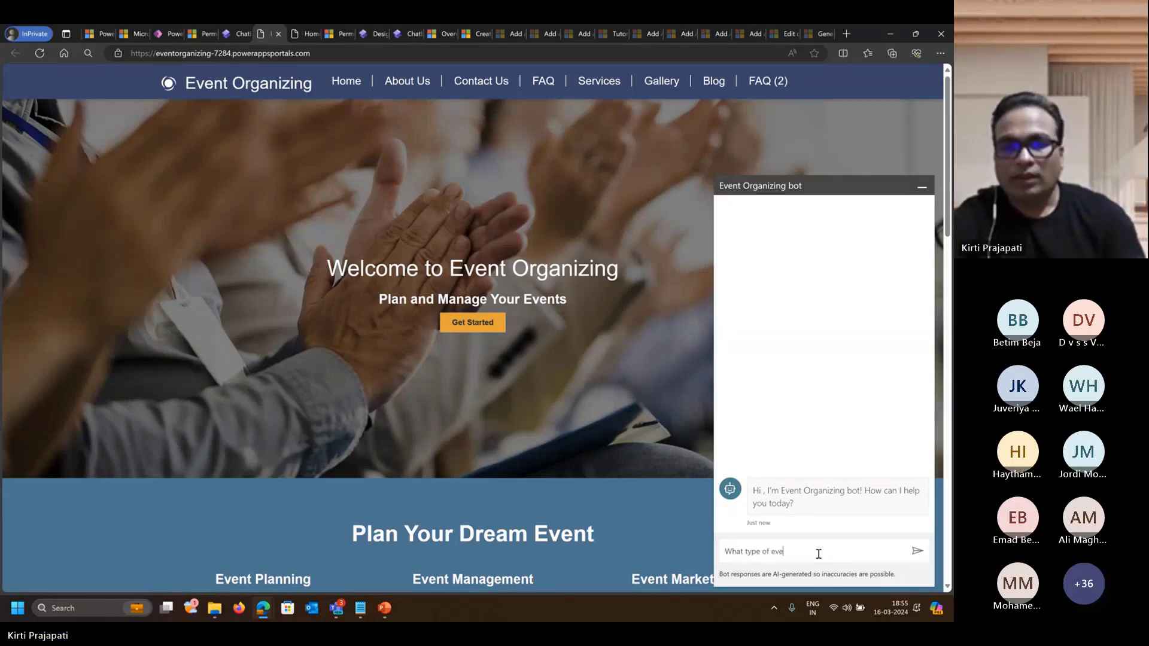
text(nt you are organizing)
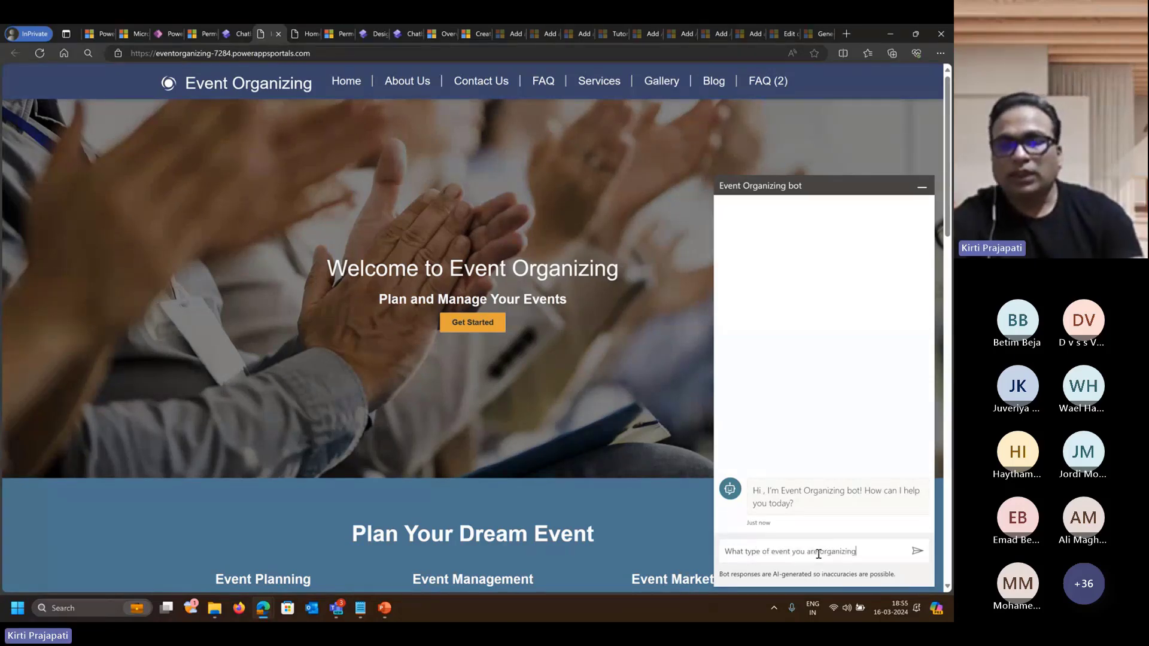
text(?)
key(Return)
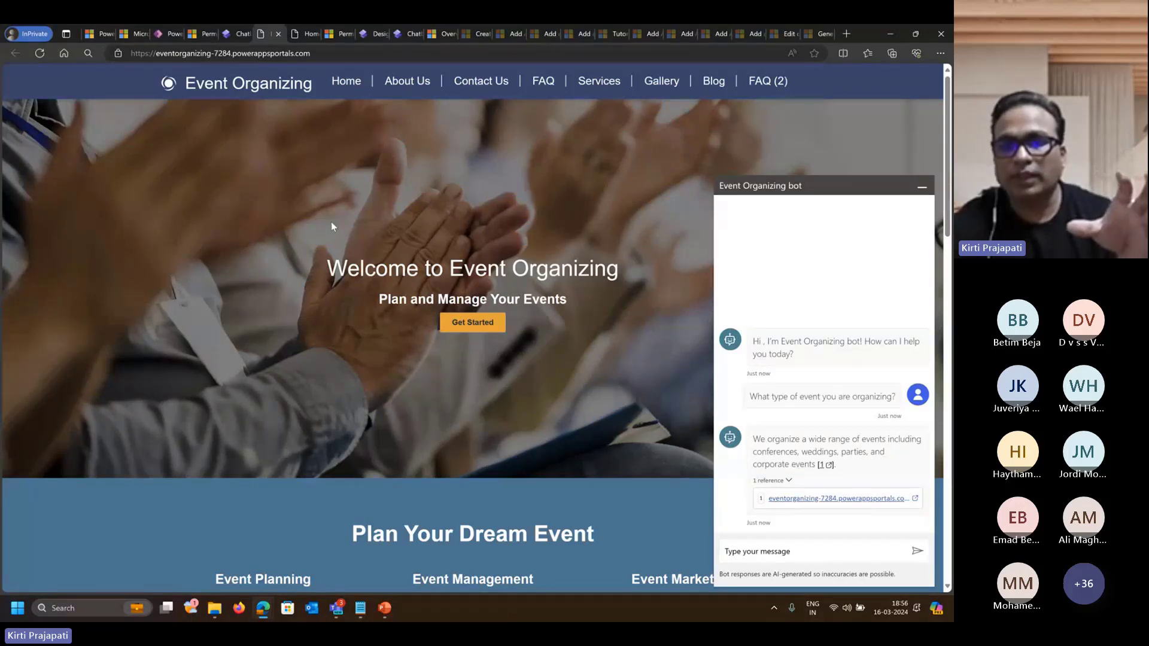
Compare the bot's answer with its referenced FAQ page, close that page and return to the chatbot settings.
click(836, 500)
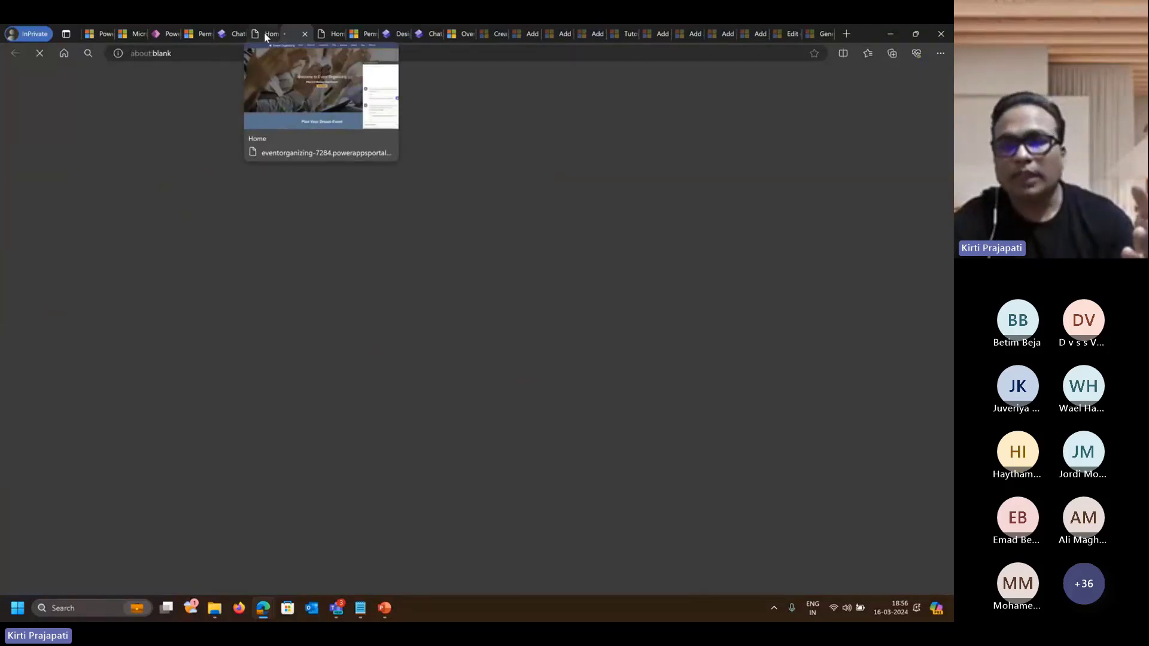
click(265, 37)
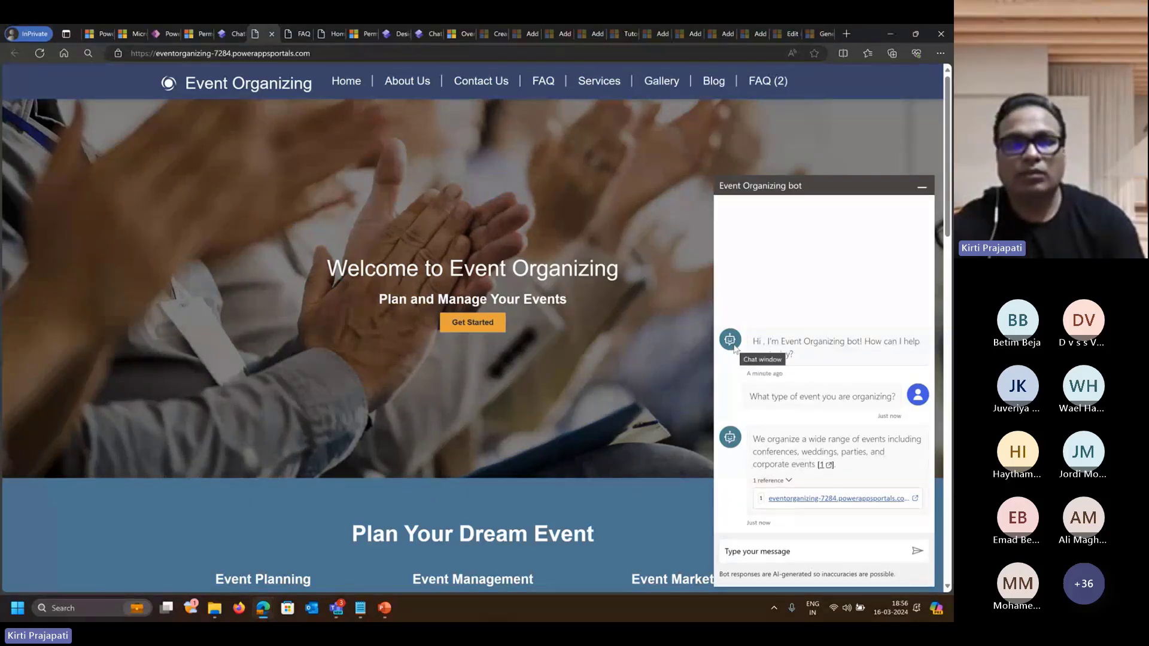
click(296, 34)
scroll(518, 267, down, 2)
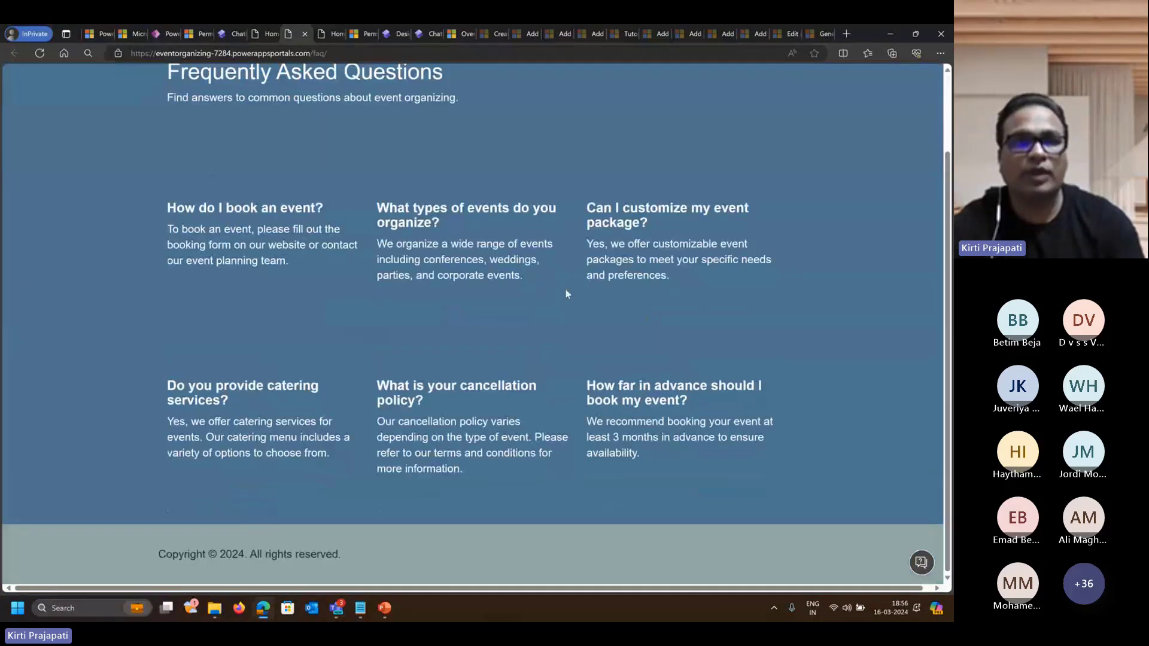
scroll(320, 91, up, 2)
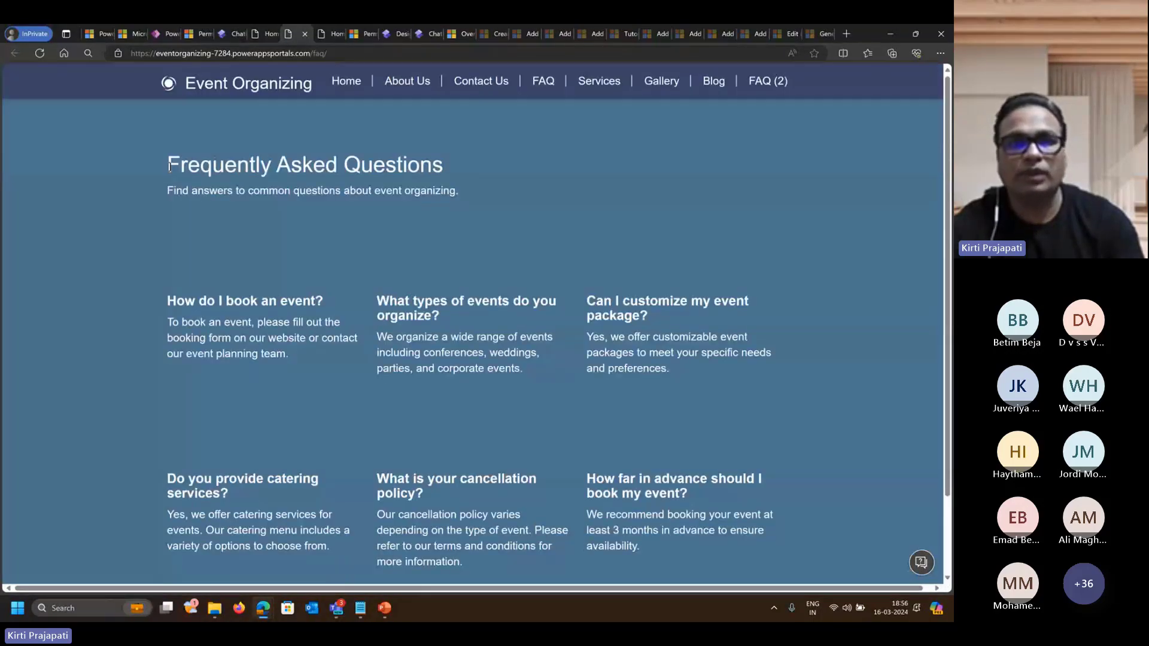
click(304, 34)
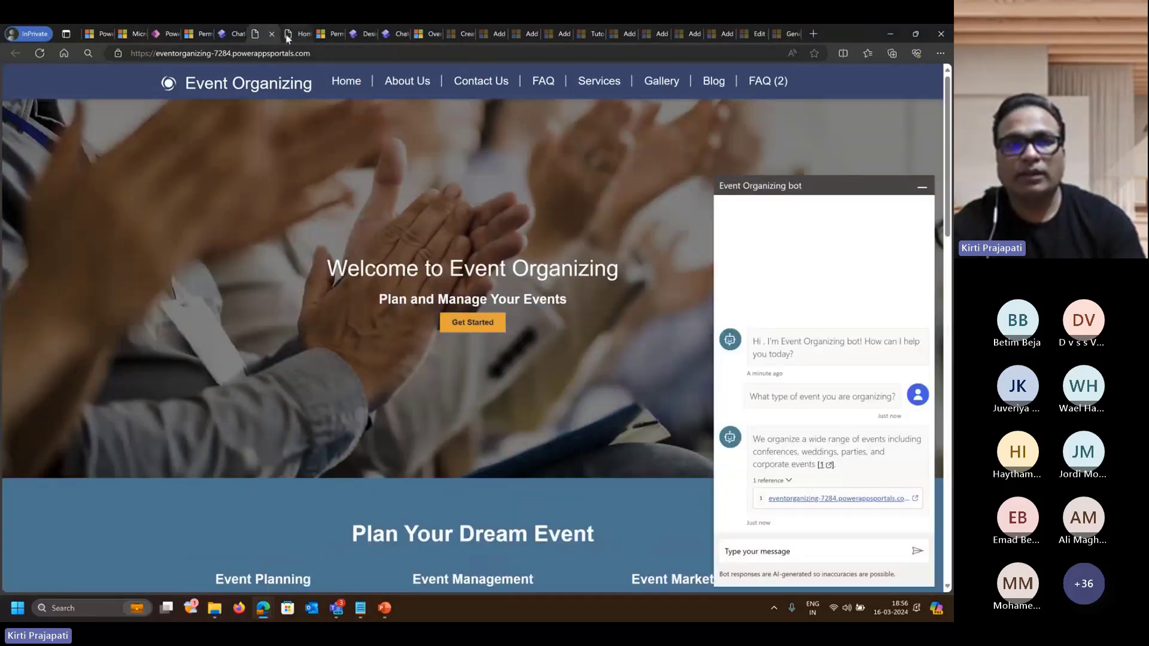
click(234, 34)
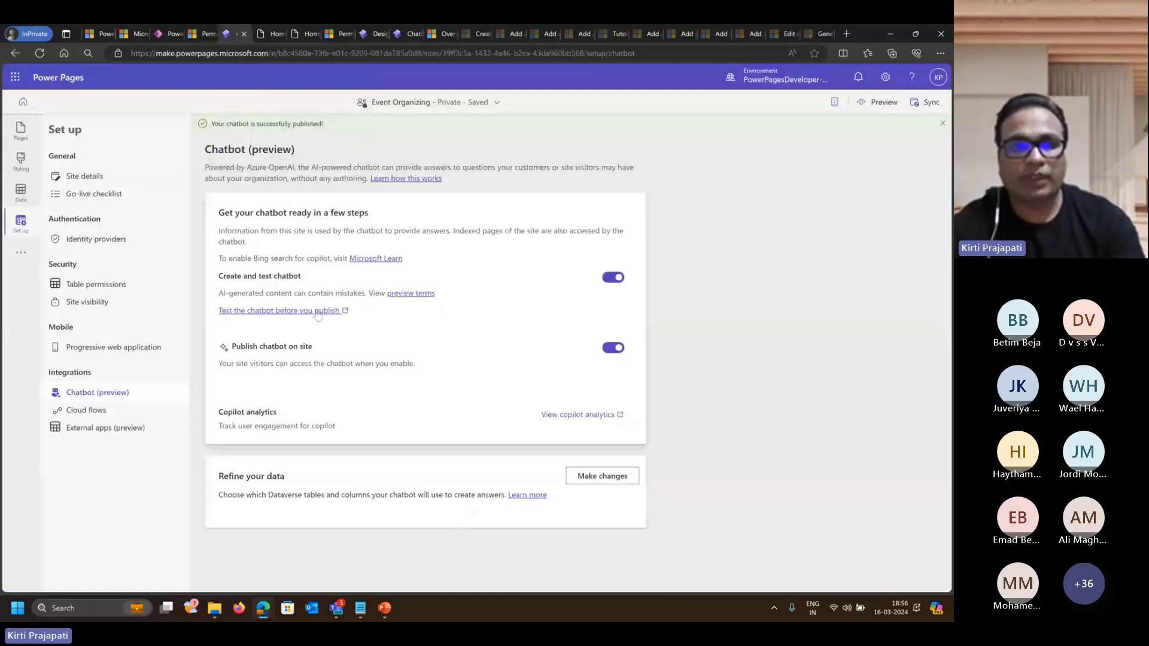